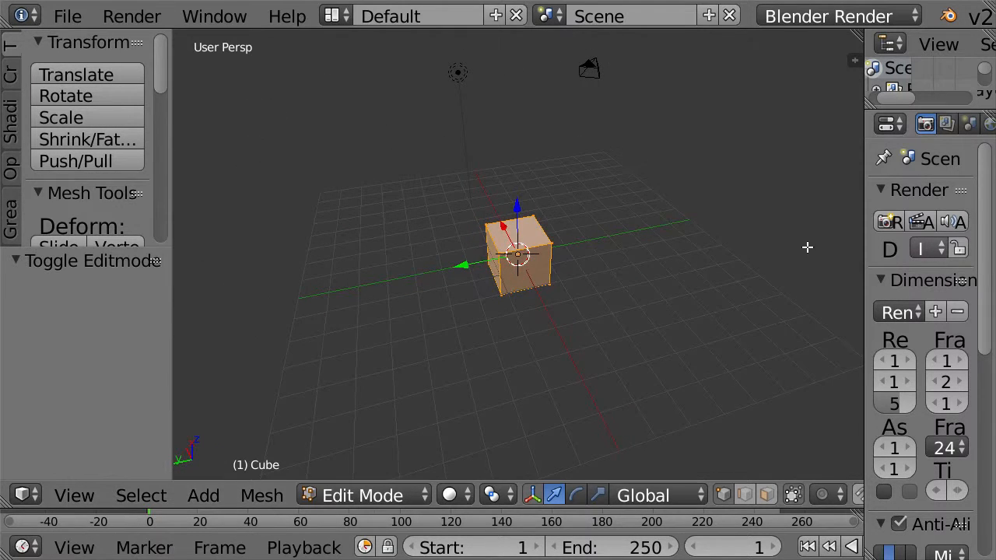
# Orbit around the default cube and zoom in and out to examine it from close up and far away
pyautogui.moveTo(809, 246); pyautogui.dragTo(494, 232, button='middle')
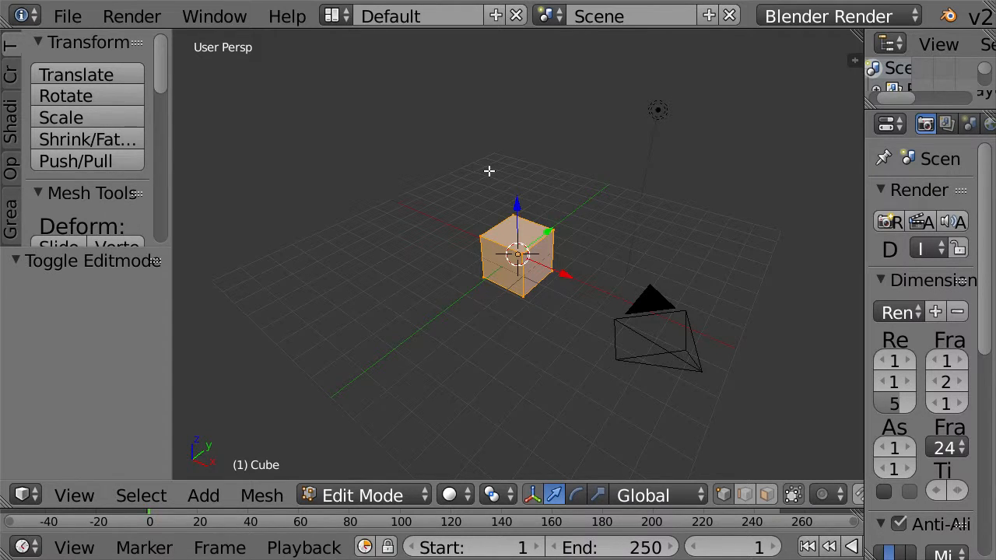
pyautogui.moveTo(489, 171); pyautogui.dragTo(485, 170, button='middle')
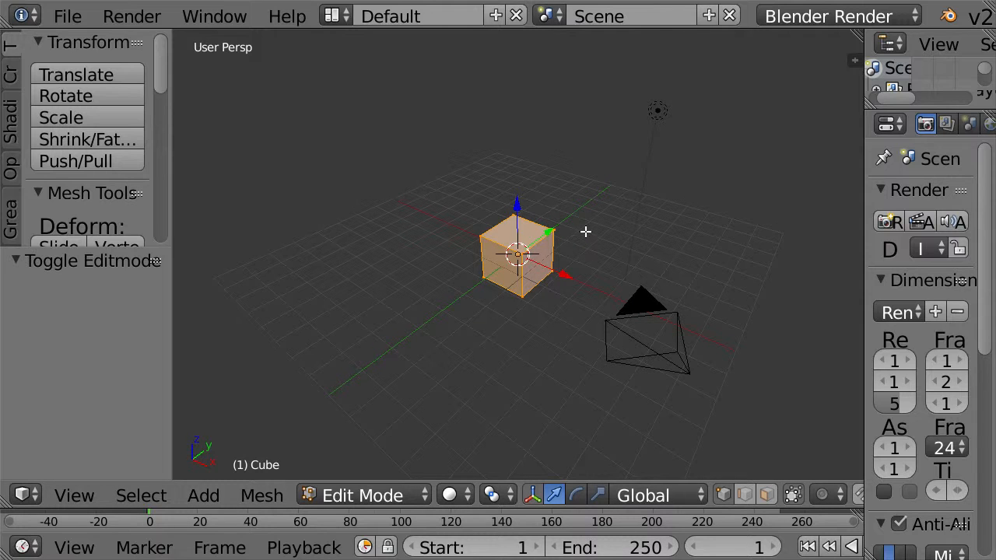
pyautogui.scroll(-2, 597, 226)
pyautogui.scroll(2, 598, 226)
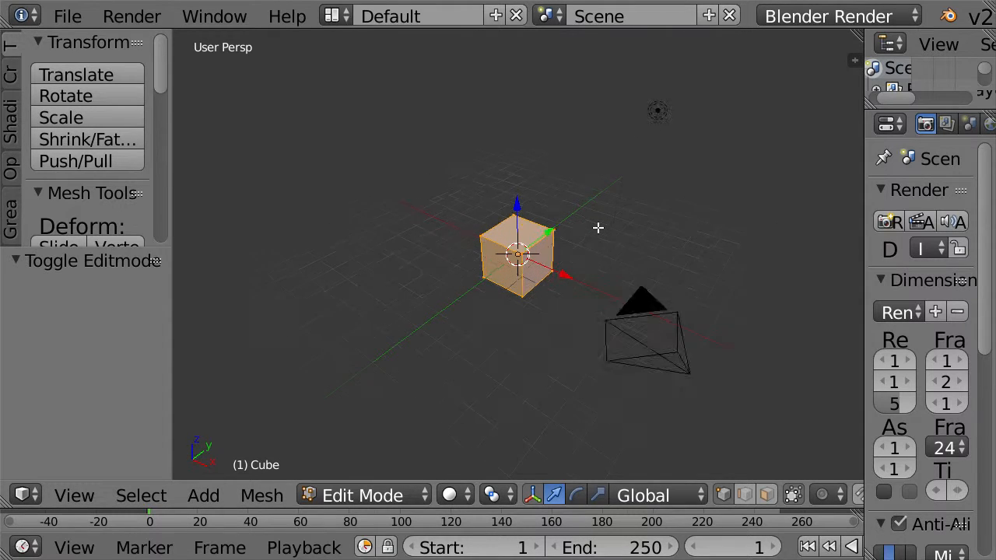
pyautogui.scroll(5, 597, 227)
pyautogui.scroll(-5, 598, 228)
pyautogui.scroll(4, 599, 229)
pyautogui.scroll(-4, 600, 231)
pyautogui.scroll(-2, 600, 232)
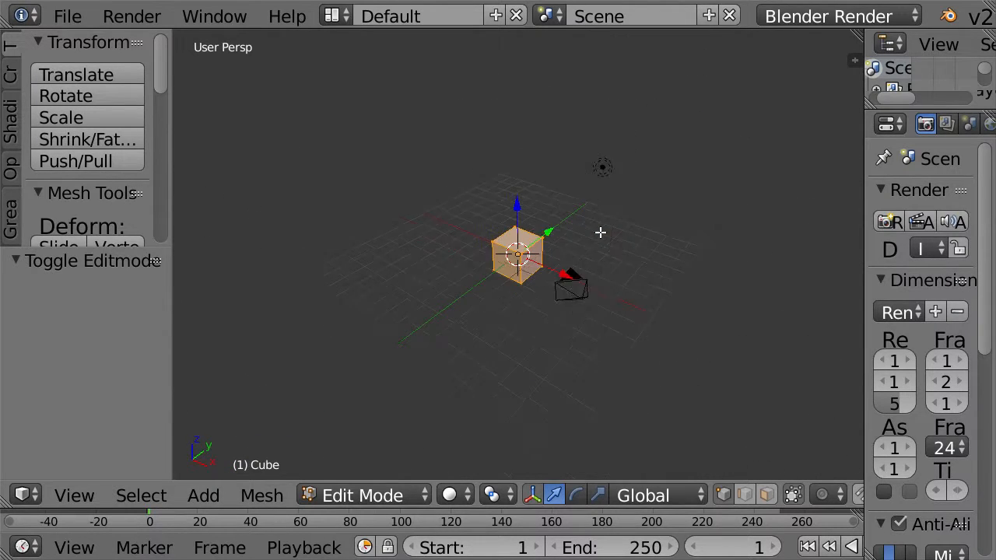
pyautogui.scroll(7, 599, 232)
pyautogui.scroll(-1, 600, 232)
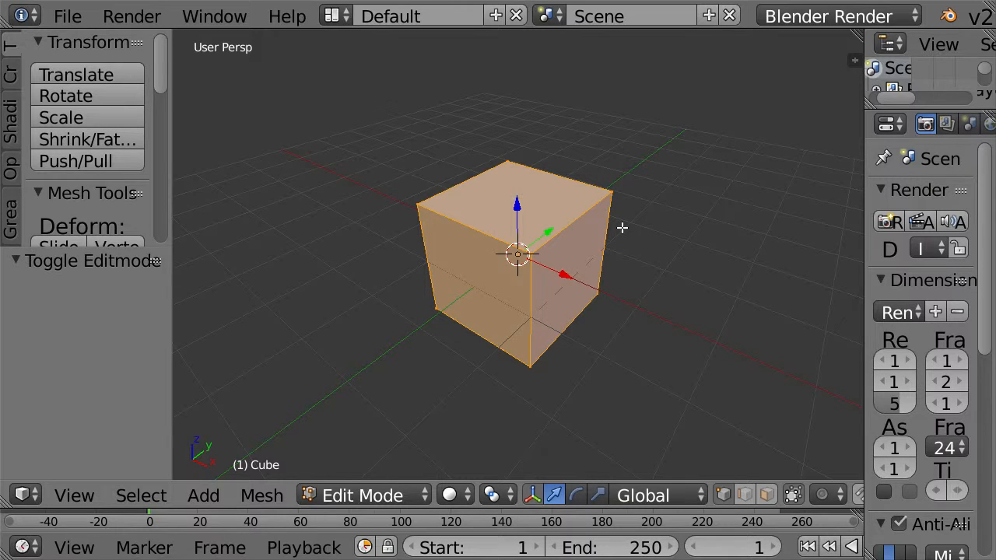
pyautogui.scroll(1, 621, 229)
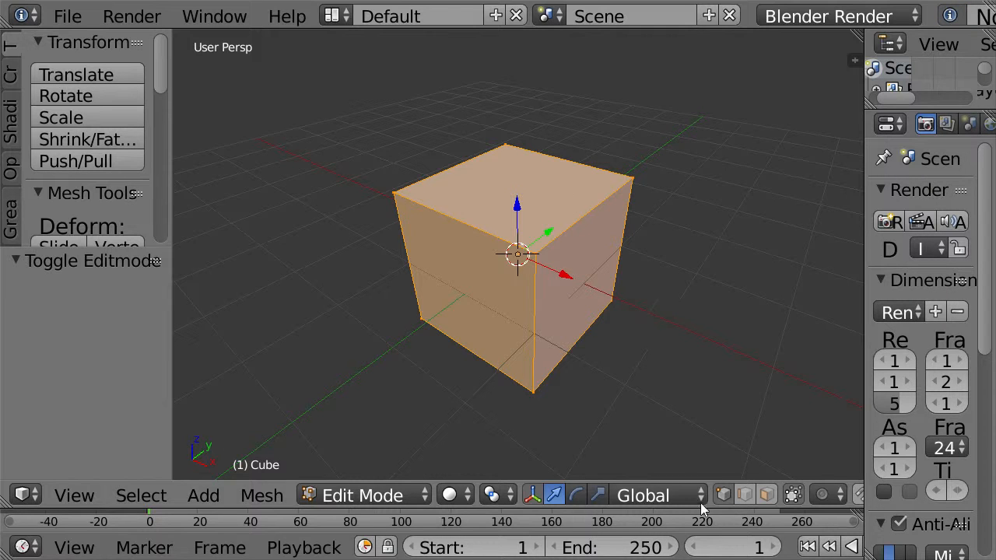
pyautogui.scroll(-2, 716, 319)
pyautogui.scroll(-4, 715, 319)
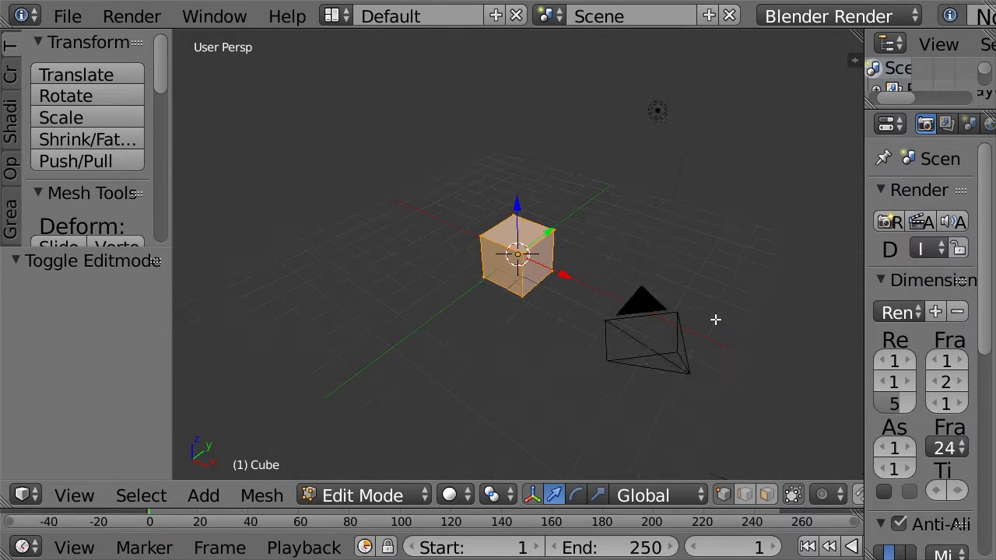
pyautogui.scroll(6, 716, 319)
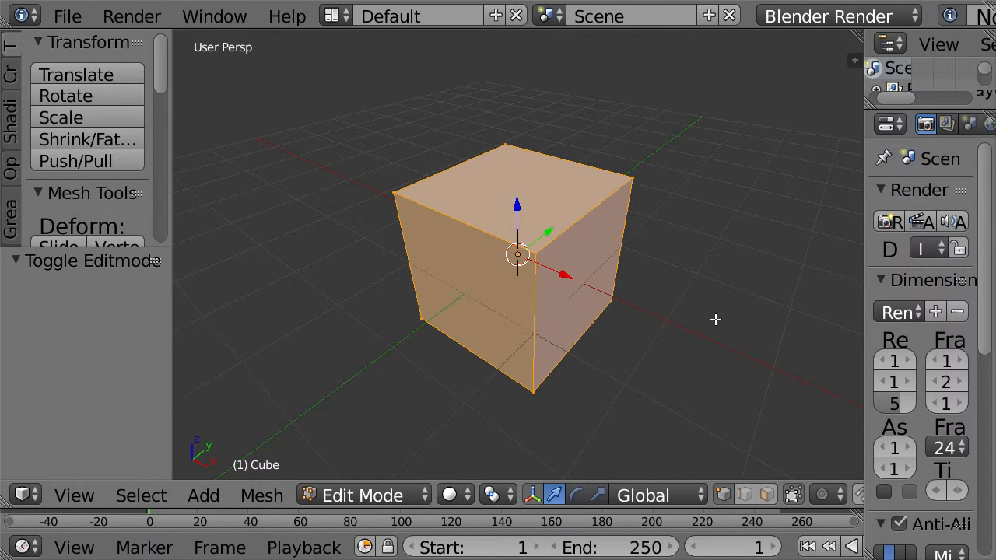
pyautogui.scroll(1, 715, 320)
pyautogui.scroll(-2, 753, 156)
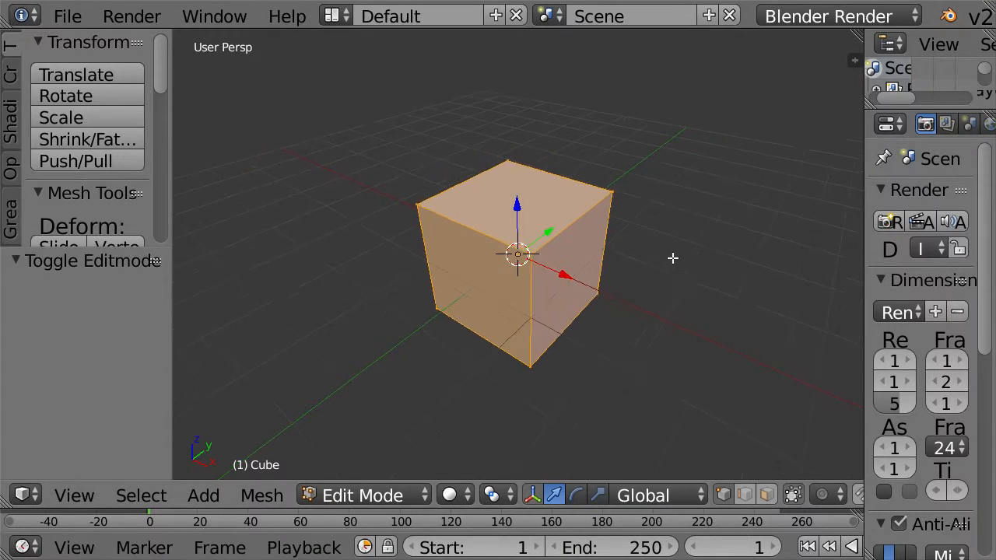
# Examine the cube's sides from several angles by orbiting around it and shifting the view
pyautogui.moveTo(673, 257); pyautogui.dragTo(815, 225, button='middle')
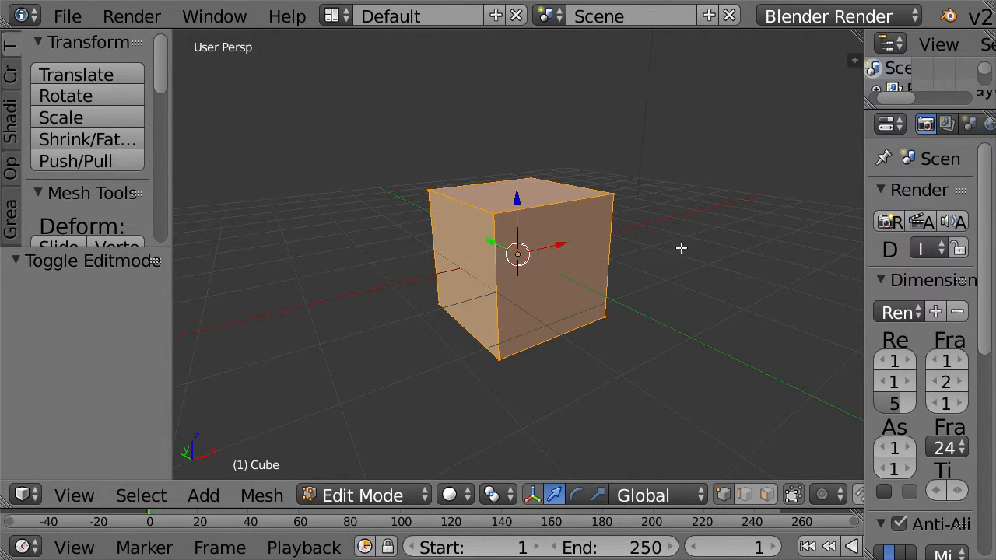
pyautogui.moveTo(736, 187); pyautogui.dragTo(611, 192, button='middle')
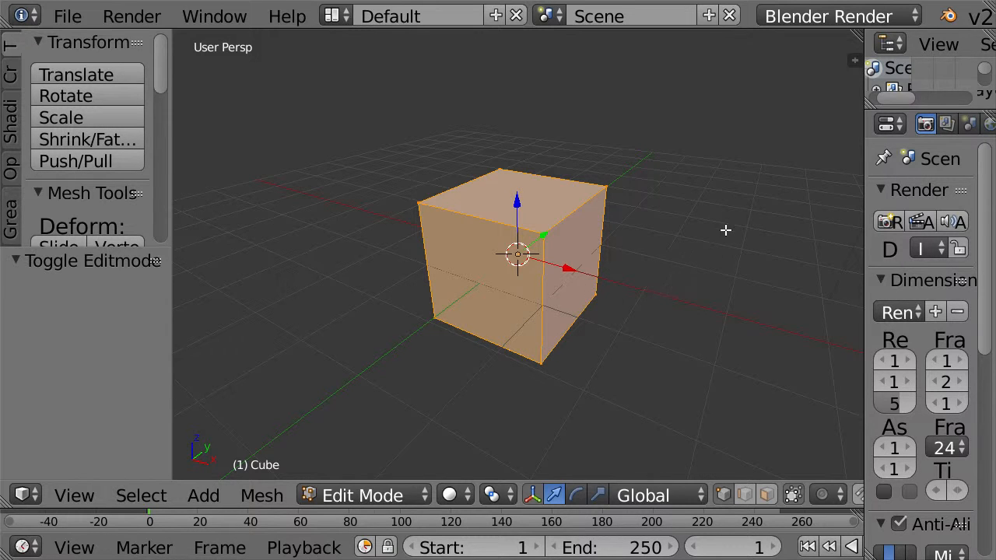
pyautogui.moveTo(727, 229); pyautogui.dragTo(768, 221, button='middle')
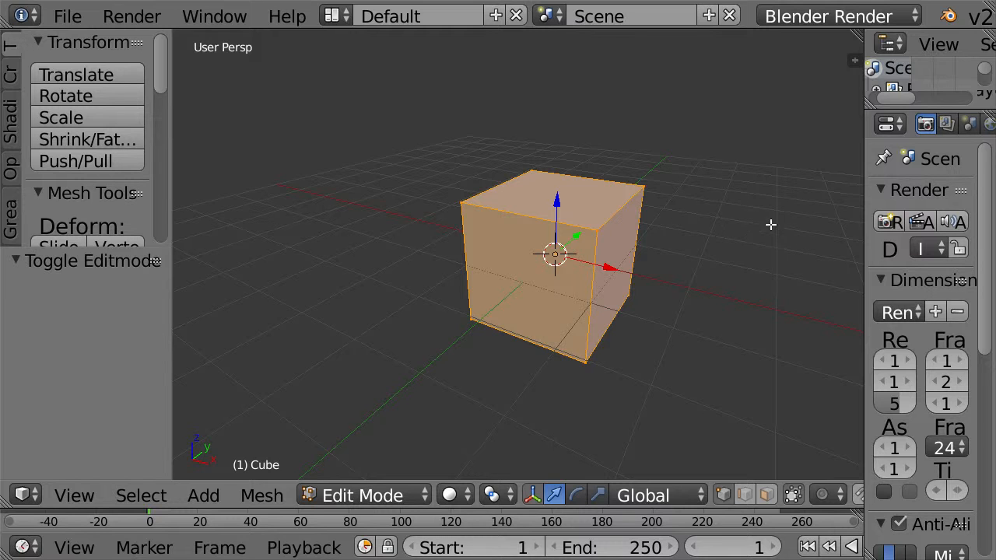
pyautogui.moveTo(767, 232); pyautogui.dragTo(480, 287, button='middle')
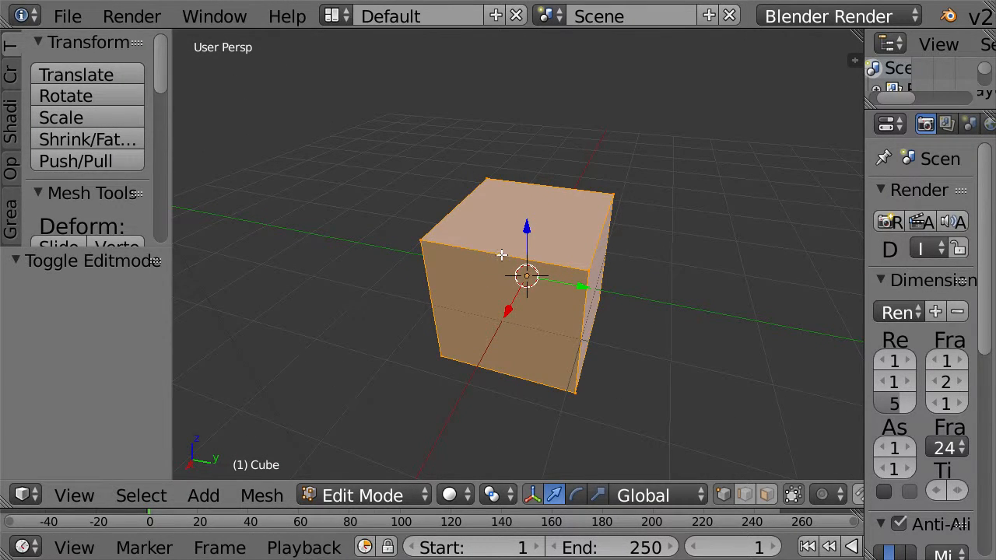
pyautogui.moveTo(502, 255); pyautogui.dragTo(493, 242, button='middle')
pyautogui.moveTo(554, 223); pyautogui.dragTo(591, 268, button='middle')
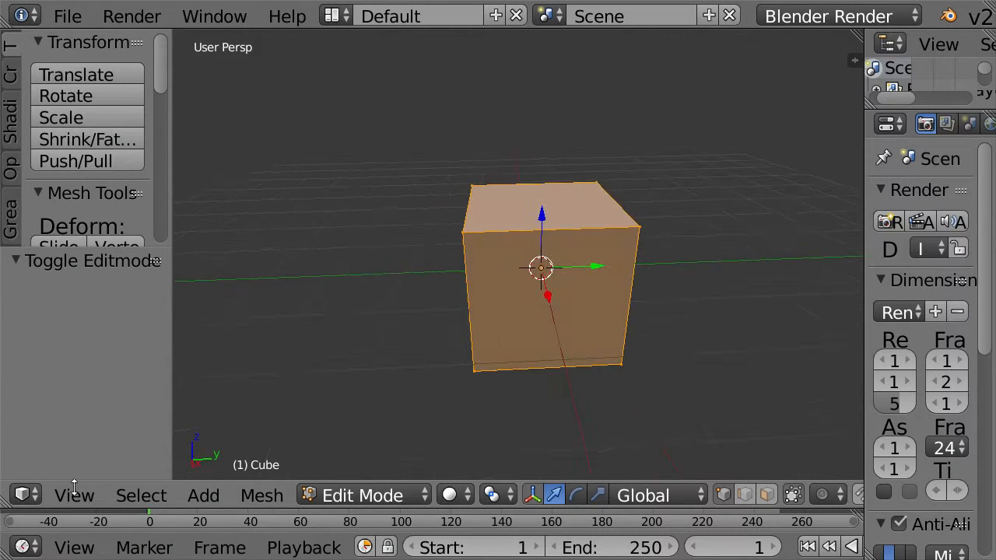
pyautogui.moveTo(596, 310); pyautogui.dragTo(462, 231, button='middle')
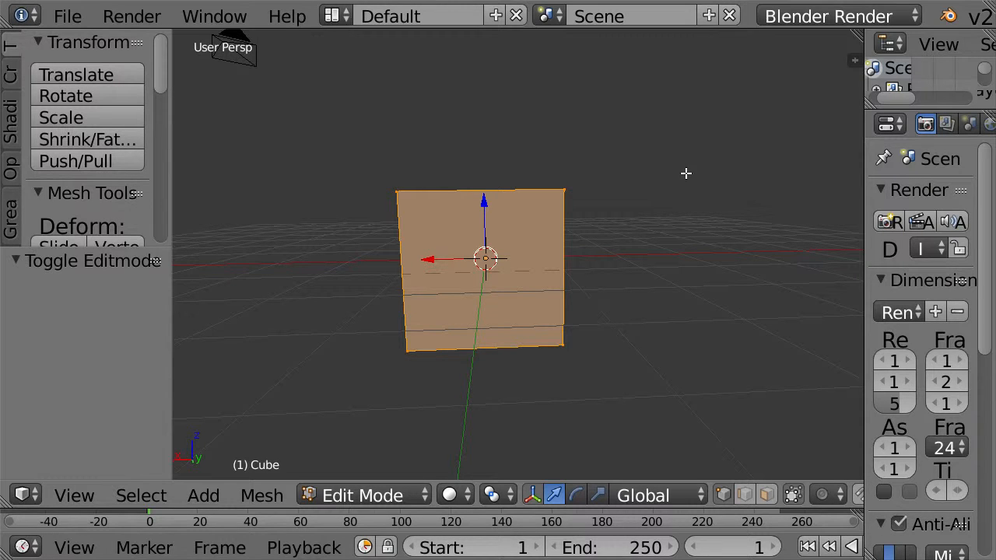
pyautogui.moveTo(685, 182); pyautogui.dragTo(508, 171, button='middle')
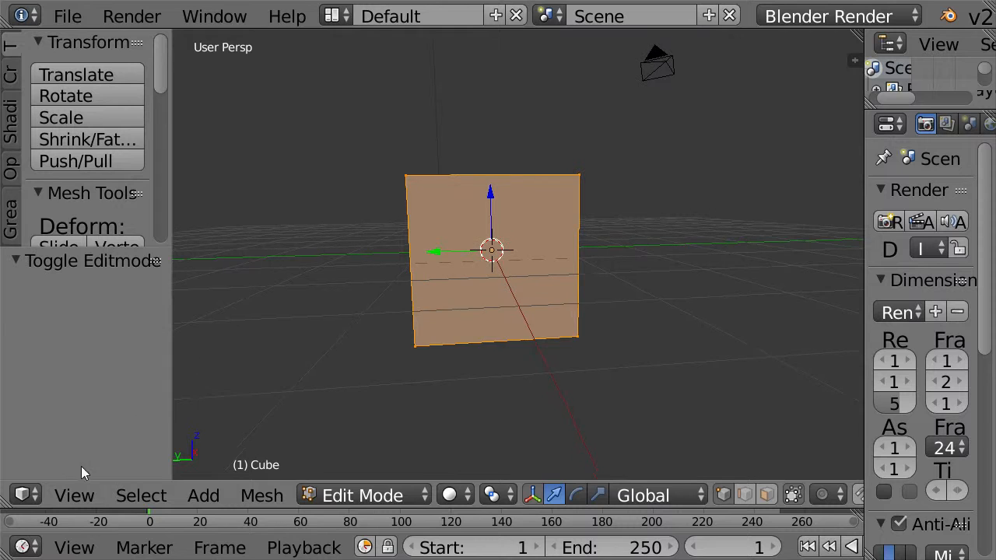
# Change the shortcut assigned to the Front view to F1
pyautogui.click(72, 498)
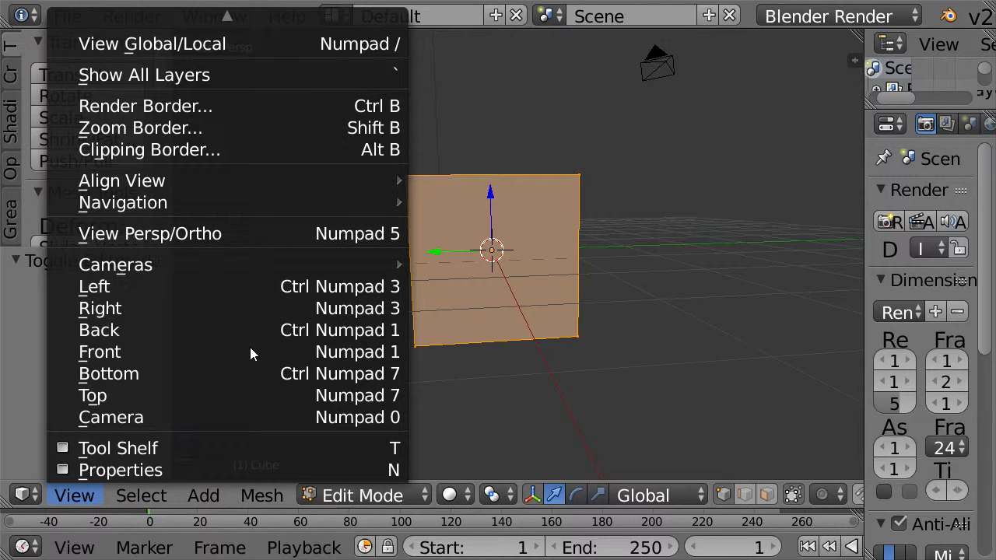
pyautogui.rightClick(175, 349)
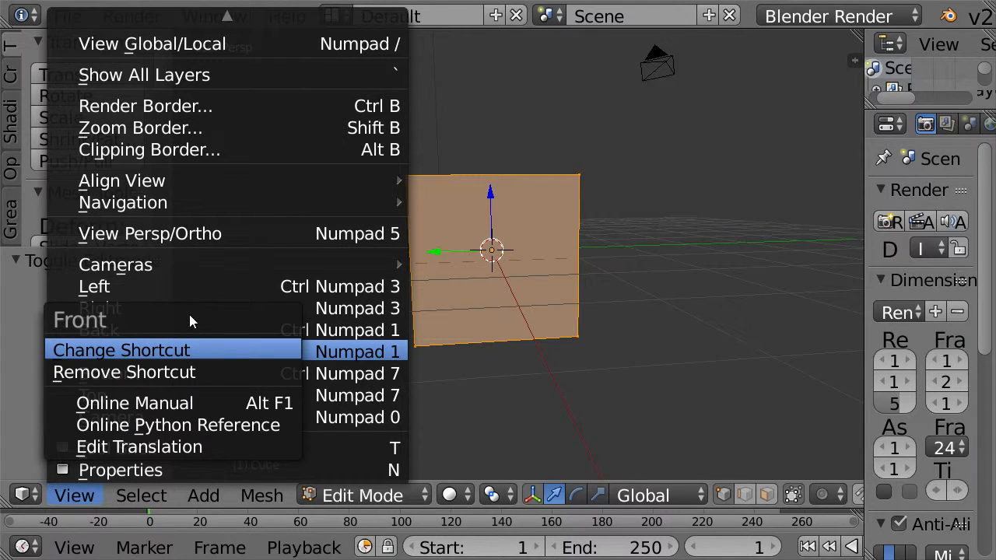
pyautogui.click(235, 339)
pyautogui.press('F1')
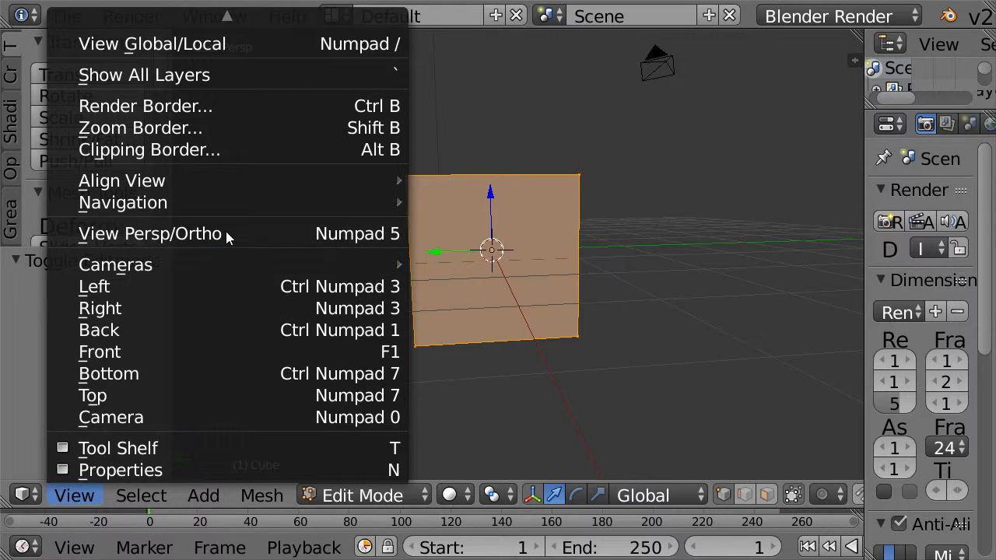
# Switch the viewport to orthographic projection and view the cube obliquely from above
pyautogui.press('KP_5')
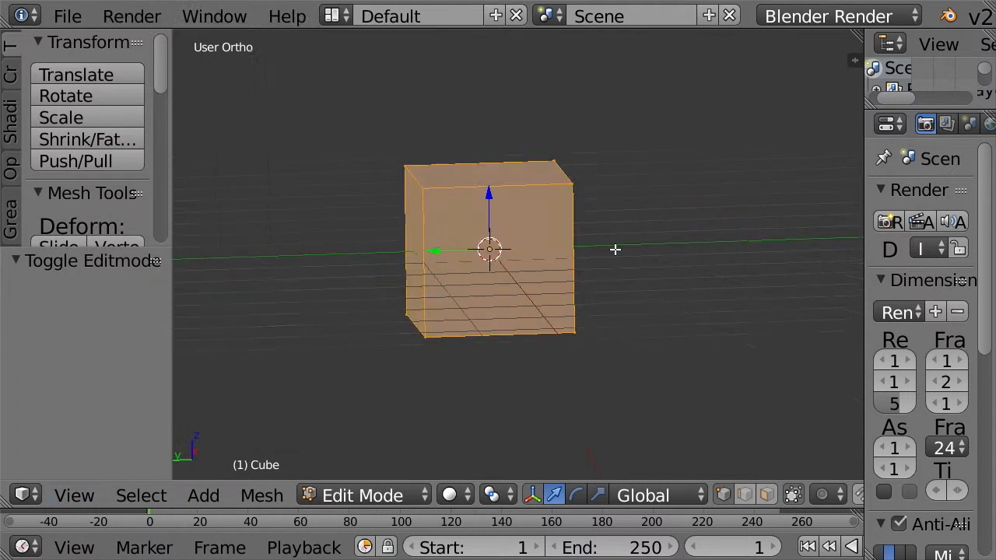
pyautogui.moveTo(615, 249); pyautogui.dragTo(505, 278, button='middle')
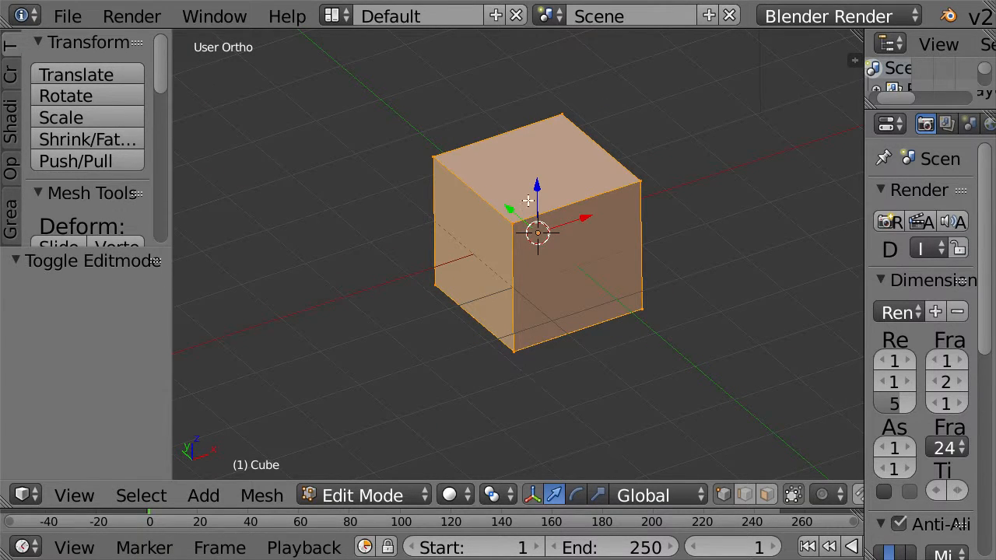
pyautogui.moveTo(694, 148); pyautogui.dragTo(697, 148, button='middle')
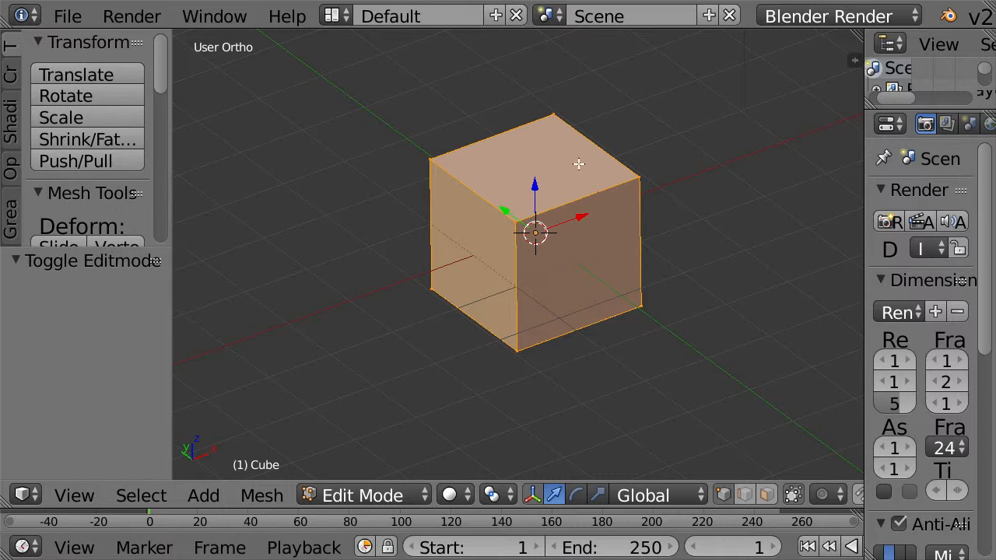
pyautogui.scroll(-1, 507, 247)
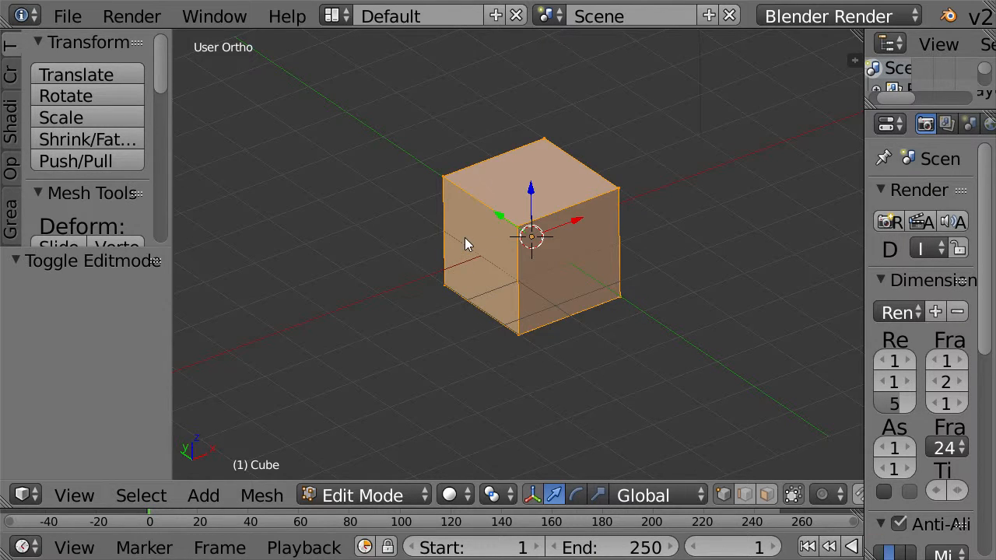
# Toggle the cube between Object Mode and Edit Mode several times, ending in Edit Mode
pyautogui.press('Tab')
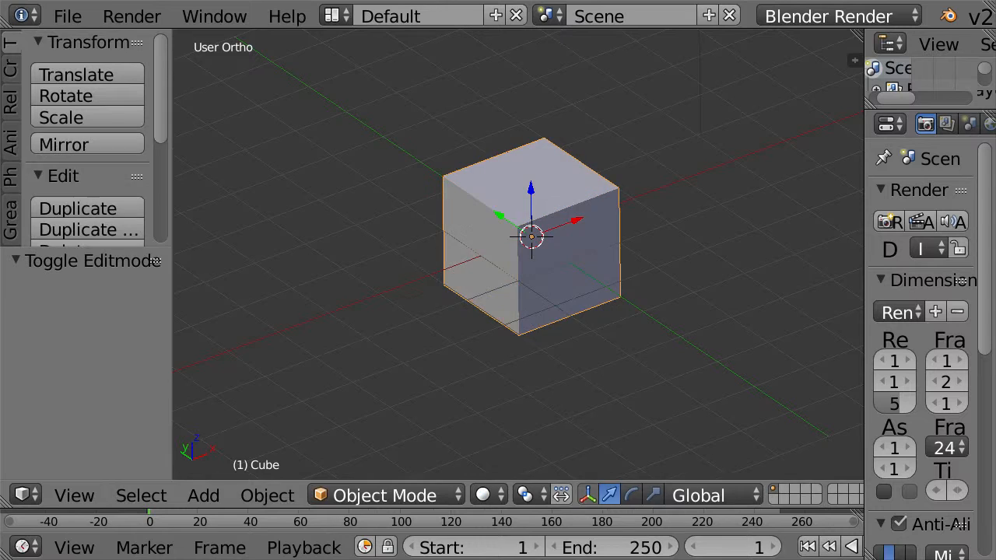
pyautogui.click(454, 497)
pyautogui.click(455, 495)
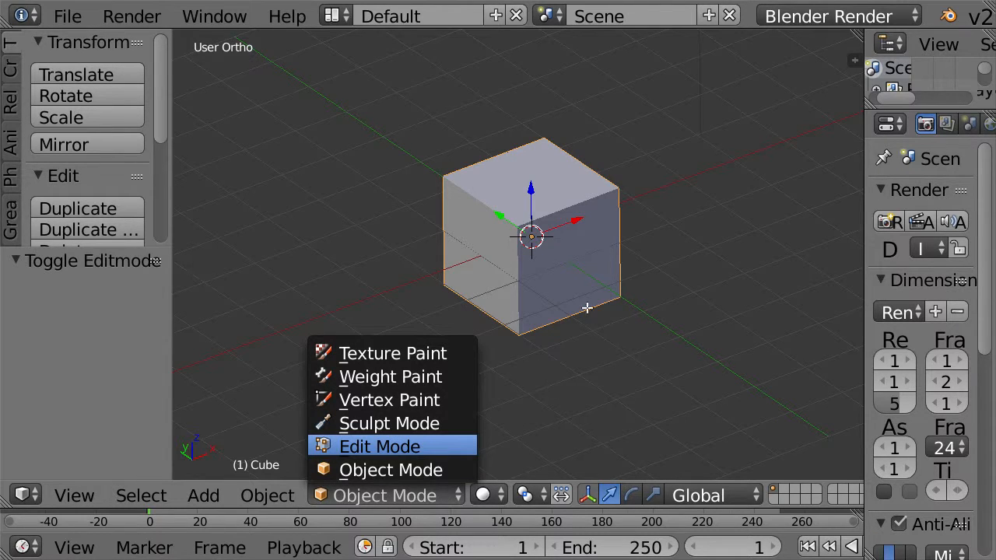
pyautogui.click(414, 455)
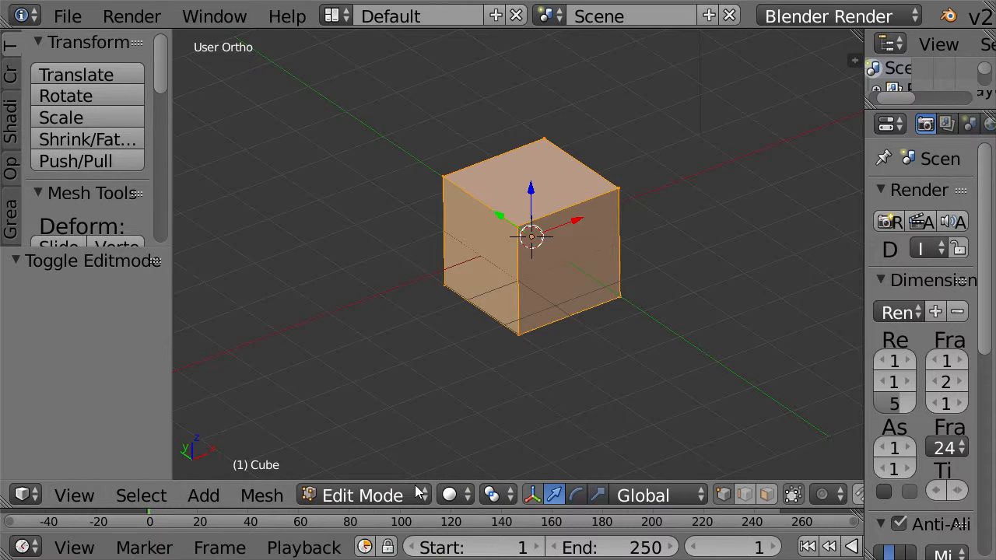
pyautogui.click(414, 482)
pyautogui.click(409, 502)
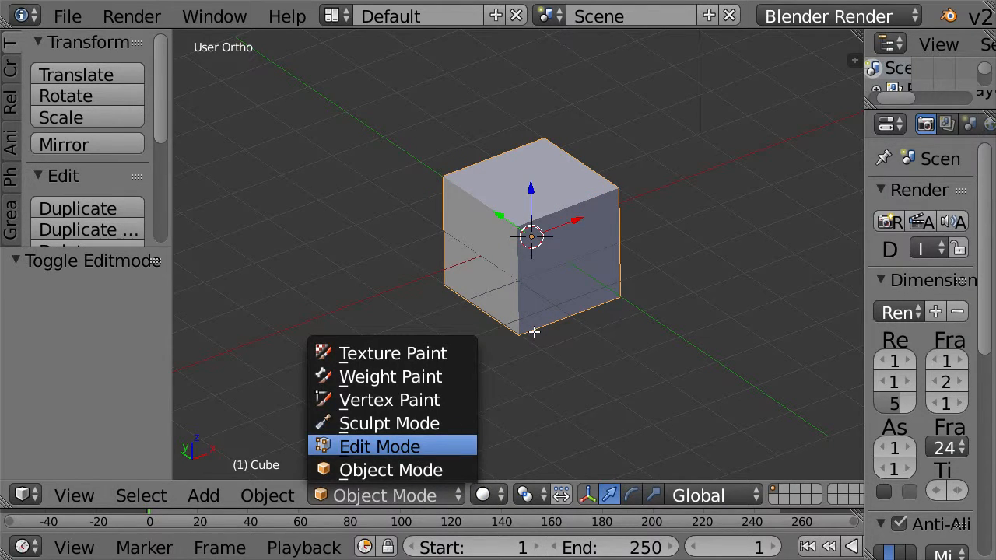
pyautogui.press('Tab')
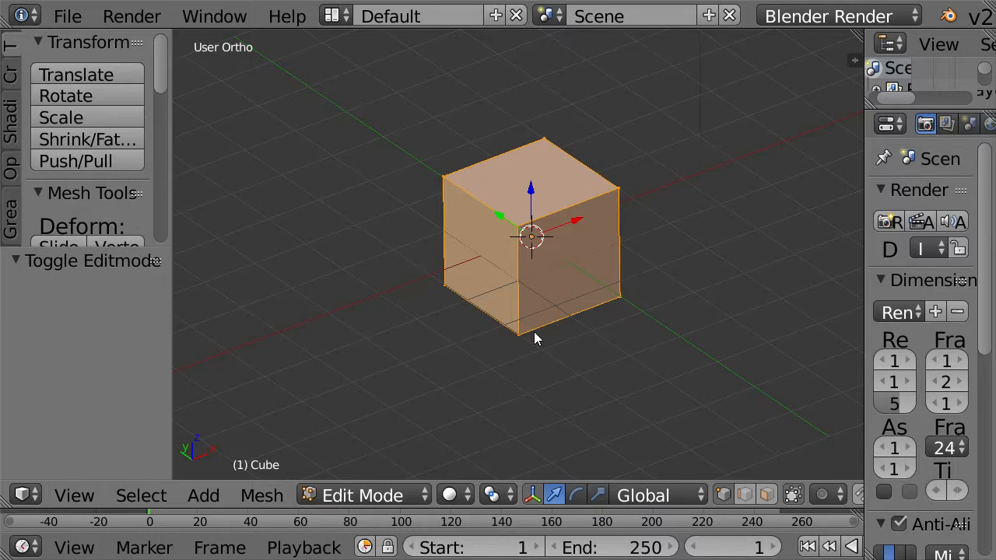
pyautogui.press('Tab')
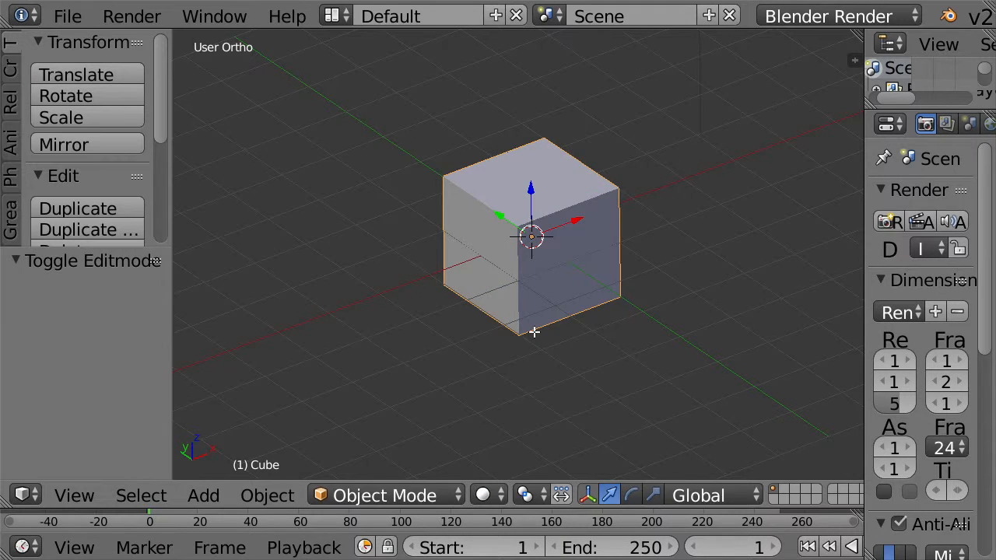
pyautogui.press('Tab')
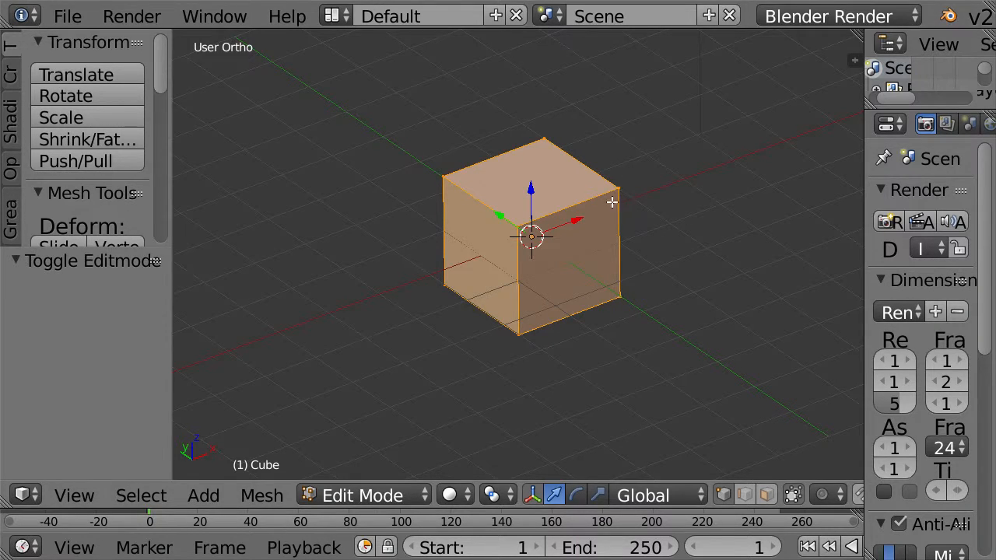
# Move the cube's nearest top corner vertex freely by about X -0.171, Y 0.387, Z 0.369, and undo the move
pyautogui.rightClick(549, 143)
pyautogui.rightClick(515, 237)
pyautogui.press('g')
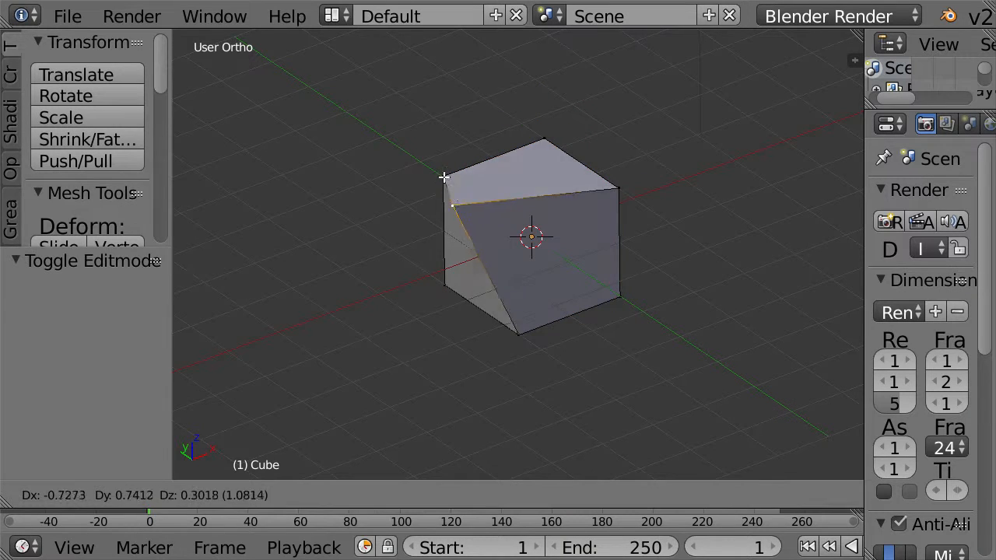
pyautogui.click(505, 187)
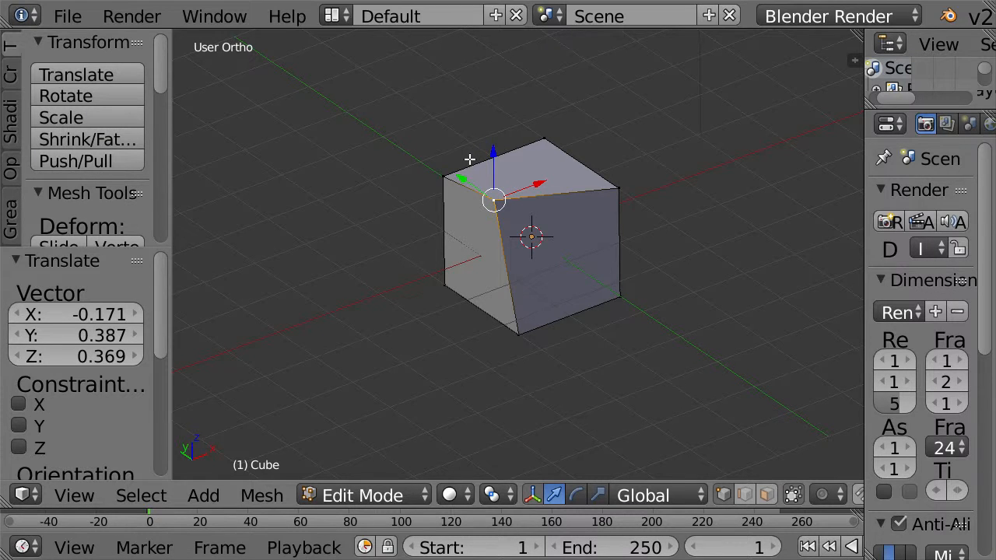
pyautogui.hotkey('ctrl', 'z')
# Add the cube's left and back top corner vertices to the selection, then reduce it to the nearest top corner
pyautogui.keyDown('shift'); pyautogui.rightClick(443, 176); pyautogui.keyUp('shift')
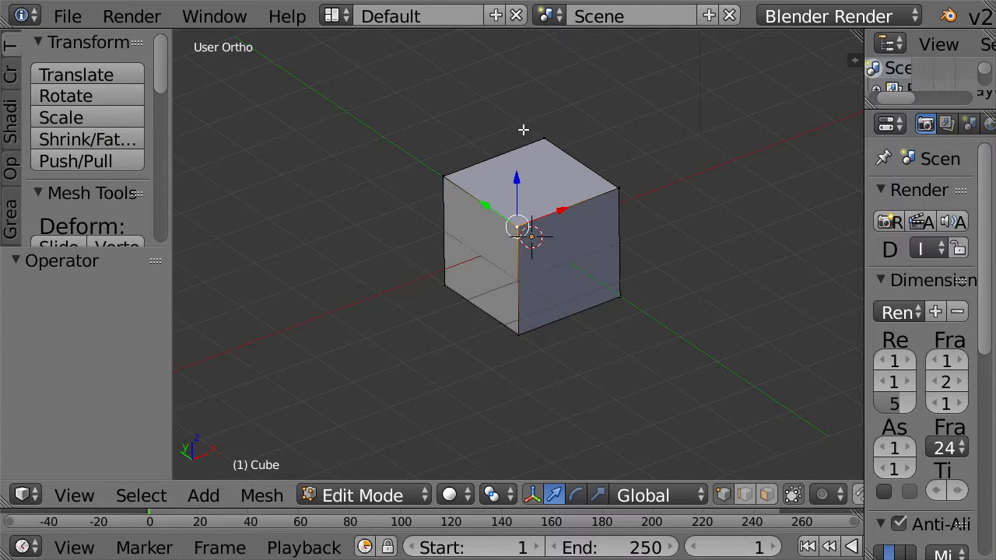
pyautogui.keyDown('shift'); pyautogui.rightClick(538, 140); pyautogui.keyUp('shift')
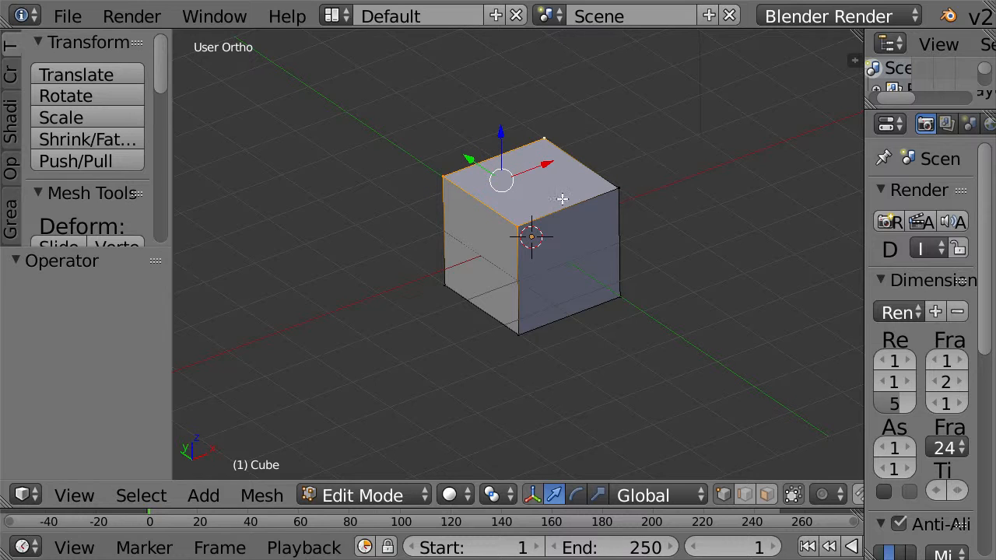
pyautogui.keyDown('shift'); pyautogui.rightClick(519, 224); pyautogui.keyUp('shift')
# Select the right and back top corner vertices together, removing the right one from the selection and adding it back
pyautogui.rightClick(612, 195)
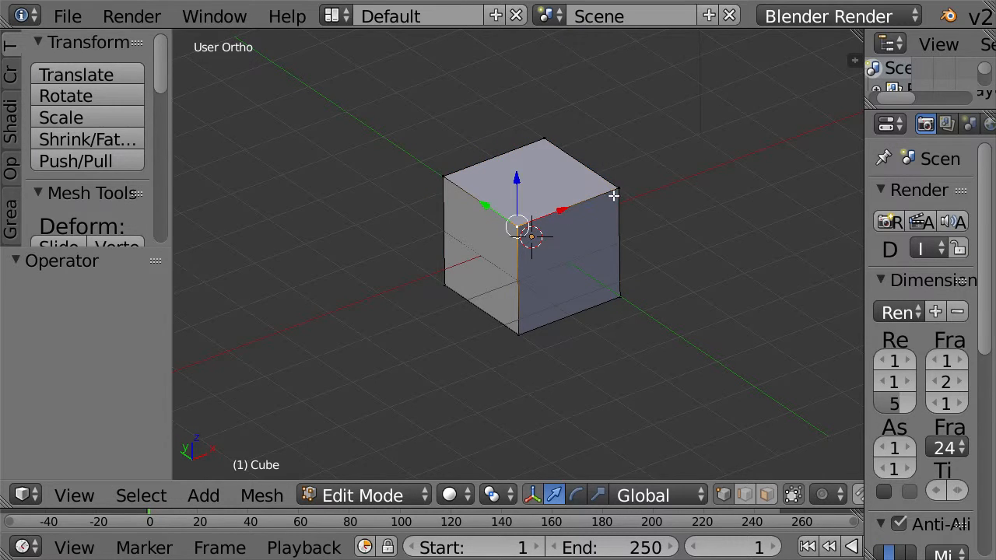
pyautogui.rightClick(546, 146)
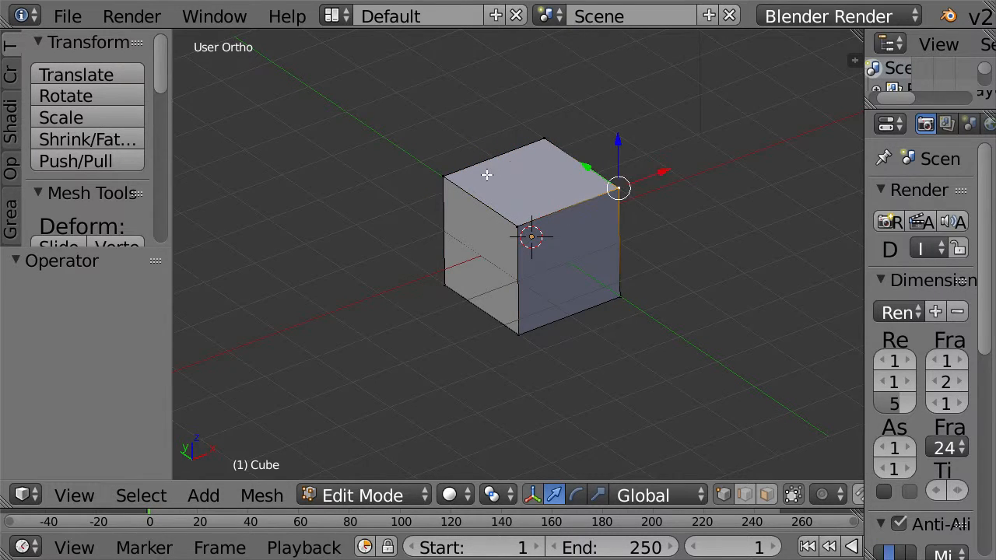
pyautogui.keyDown('shift'); pyautogui.rightClick(558, 132); pyautogui.keyUp('shift')
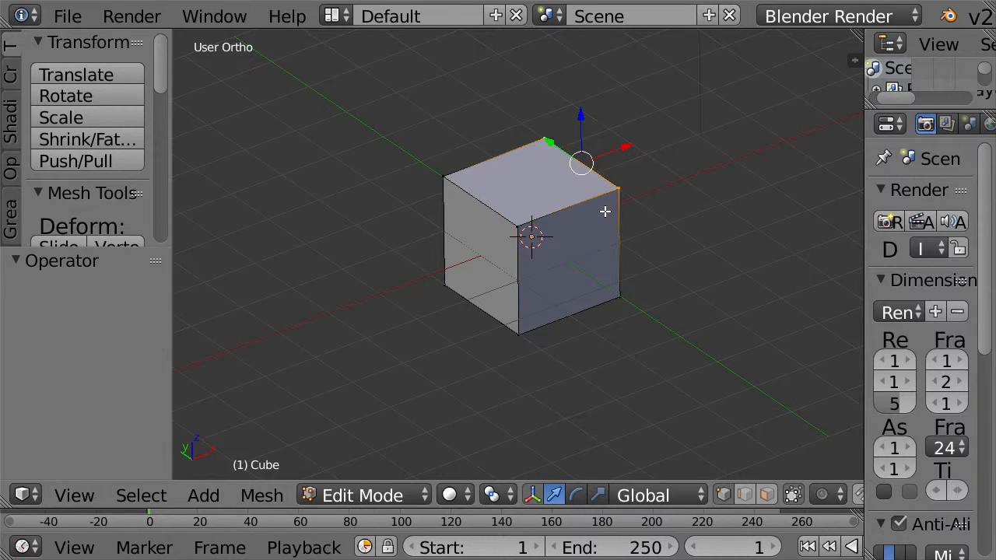
pyautogui.keyDown('shift'); pyautogui.rightClick(617, 188); pyautogui.keyUp('shift')
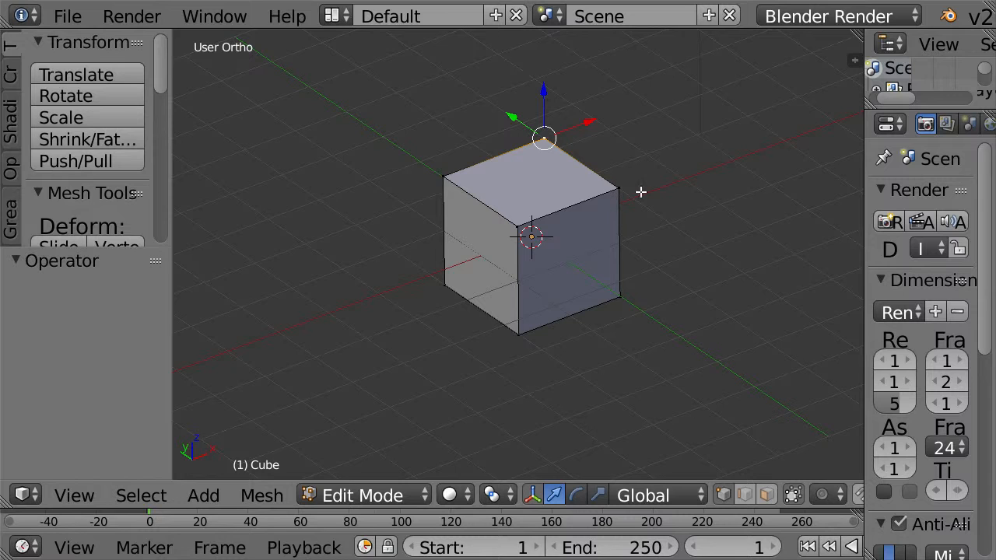
pyautogui.keyDown('shift'); pyautogui.rightClick(621, 189); pyautogui.keyUp('shift')
# Replace the selection with only the cube's leftmost top corner vertex, seen from the camera's side
pyautogui.moveTo(621, 190); pyautogui.dragTo(443, 192, button='middle')
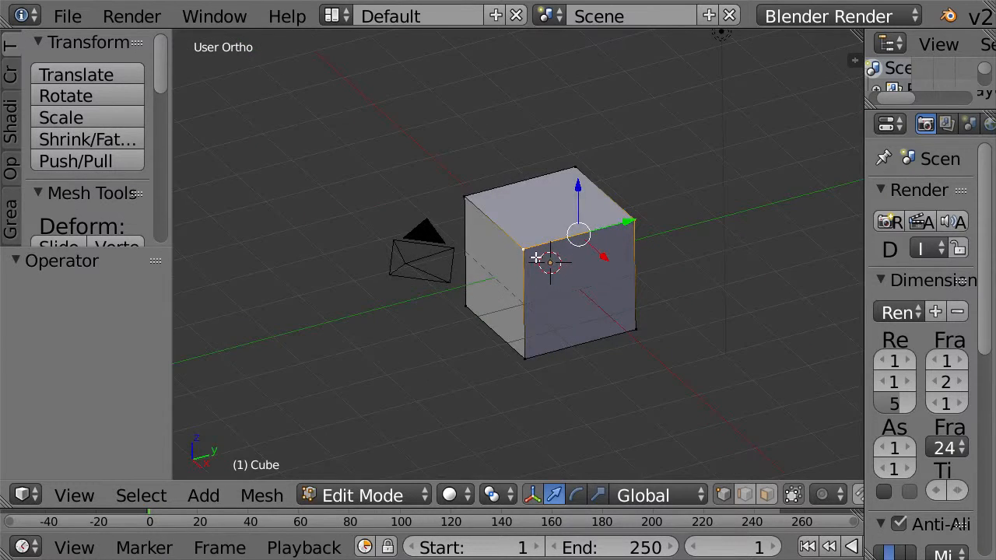
pyautogui.moveTo(647, 215); pyautogui.dragTo(567, 212, button='middle')
pyautogui.moveTo(609, 241); pyautogui.dragTo(743, 214, button='middle')
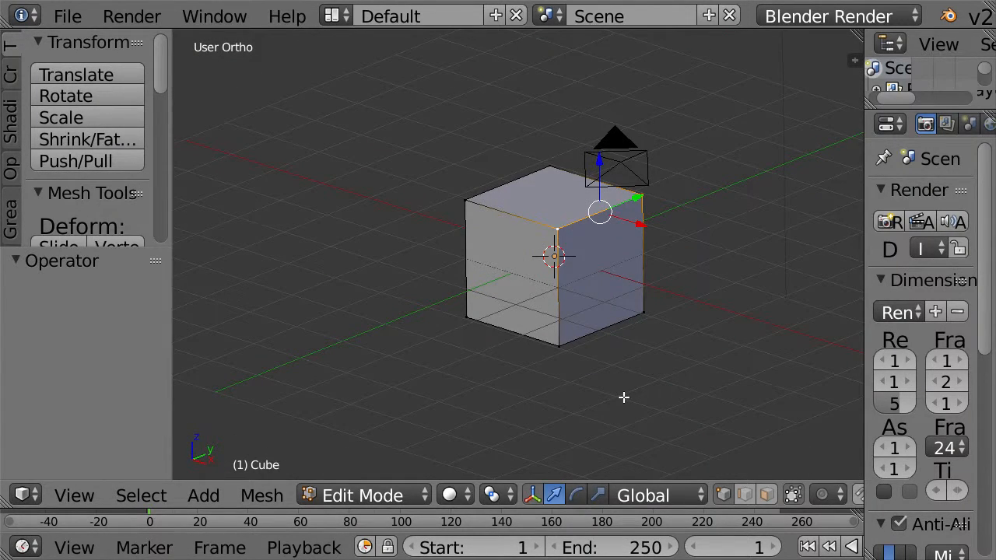
pyautogui.moveTo(592, 418); pyautogui.dragTo(615, 435, button='middle')
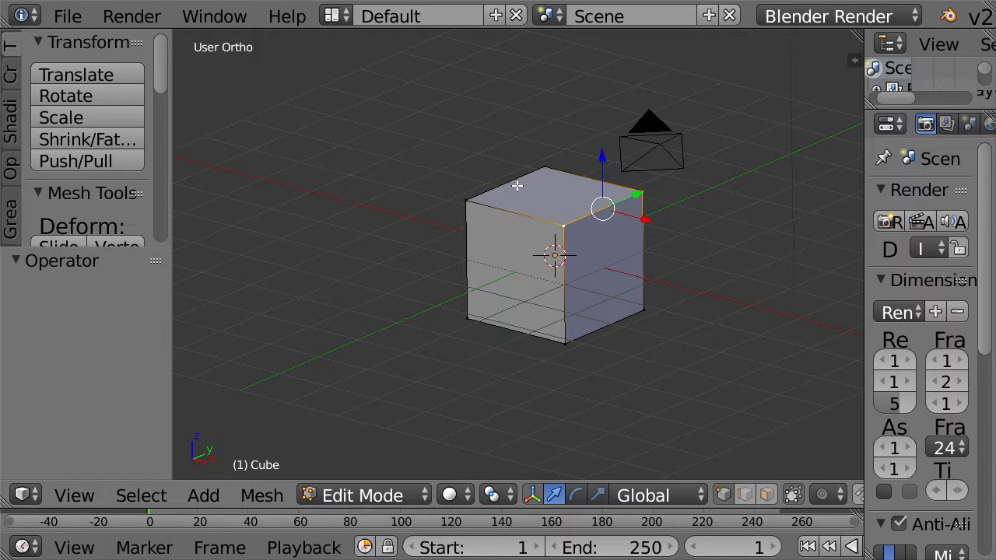
pyautogui.rightClick(549, 170)
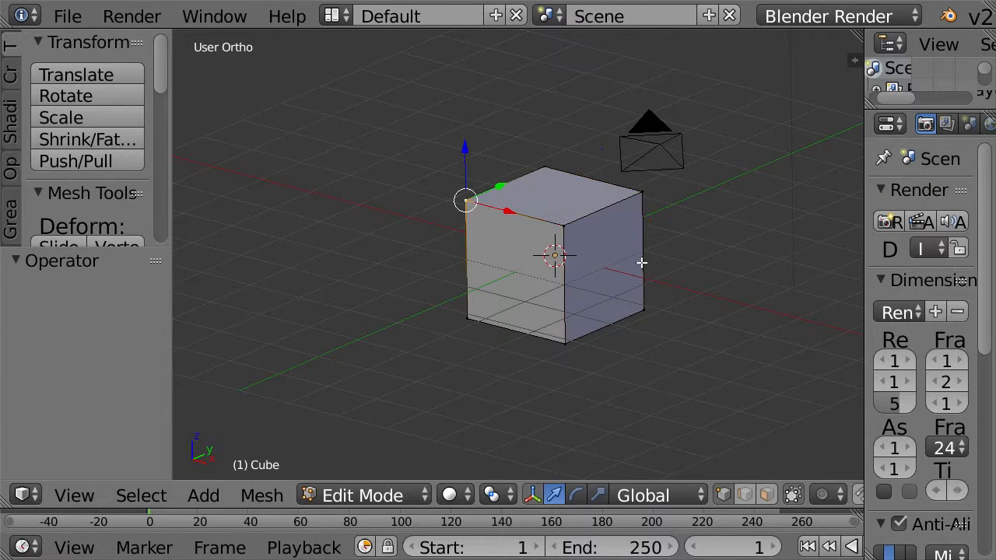
# Switch to edge selection and select the edges around the cube's top face one at a time
pyautogui.click(745, 496)
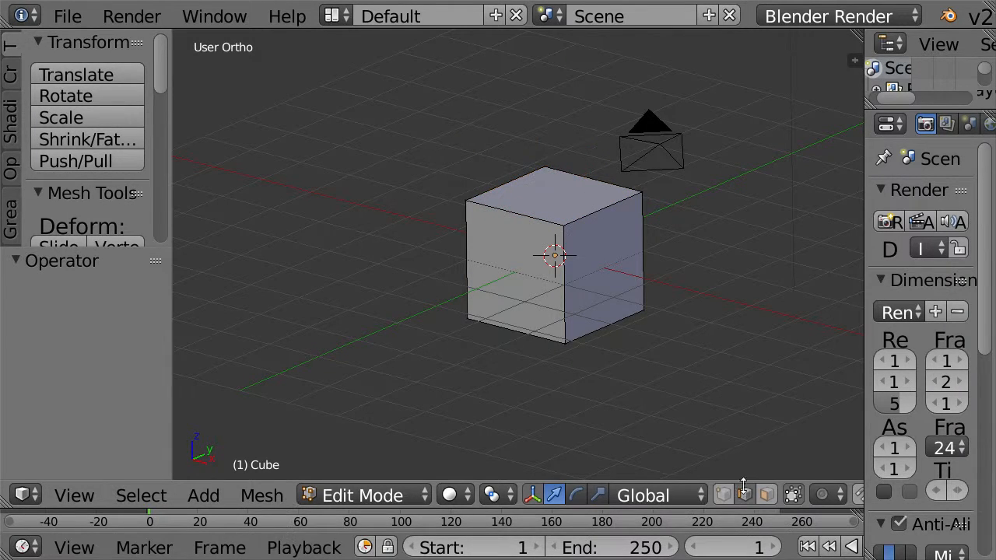
pyautogui.rightClick(593, 180)
pyautogui.rightClick(530, 216)
pyautogui.rightClick(596, 211)
pyautogui.rightClick(582, 174)
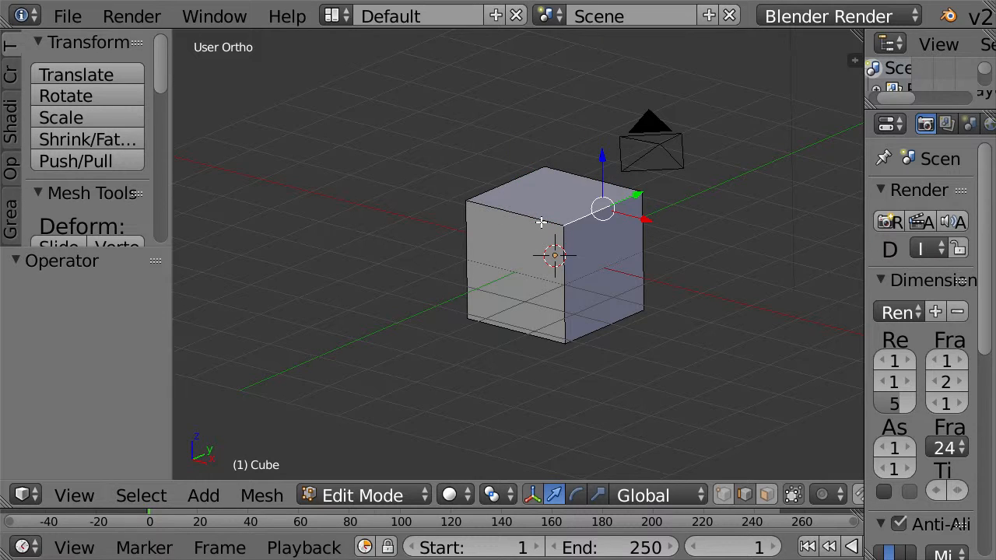
pyautogui.rightClick(510, 180)
# Switch to face selection and select the cube's top face and its two visible side faces in turn
pyautogui.click(766, 496)
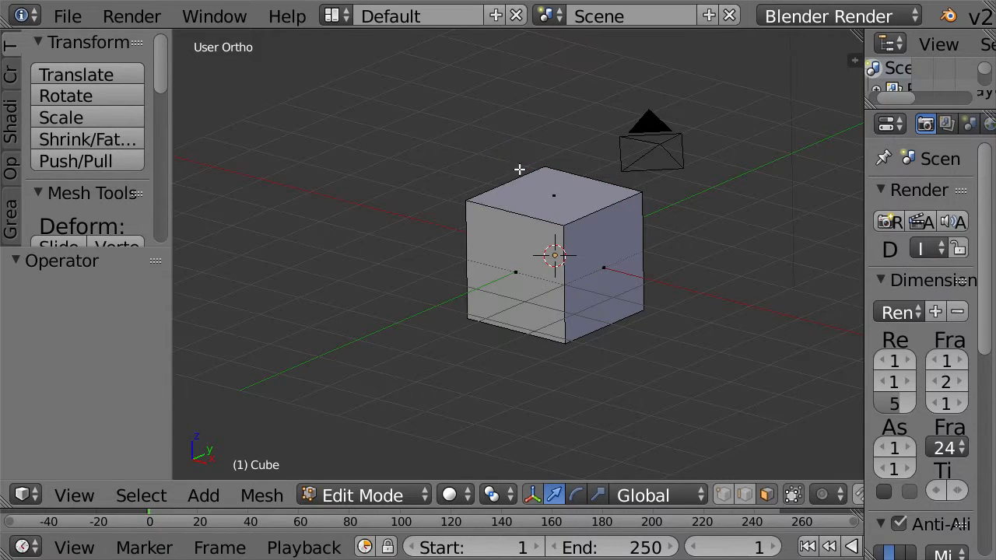
pyautogui.rightClick(559, 203)
pyautogui.rightClick(589, 253)
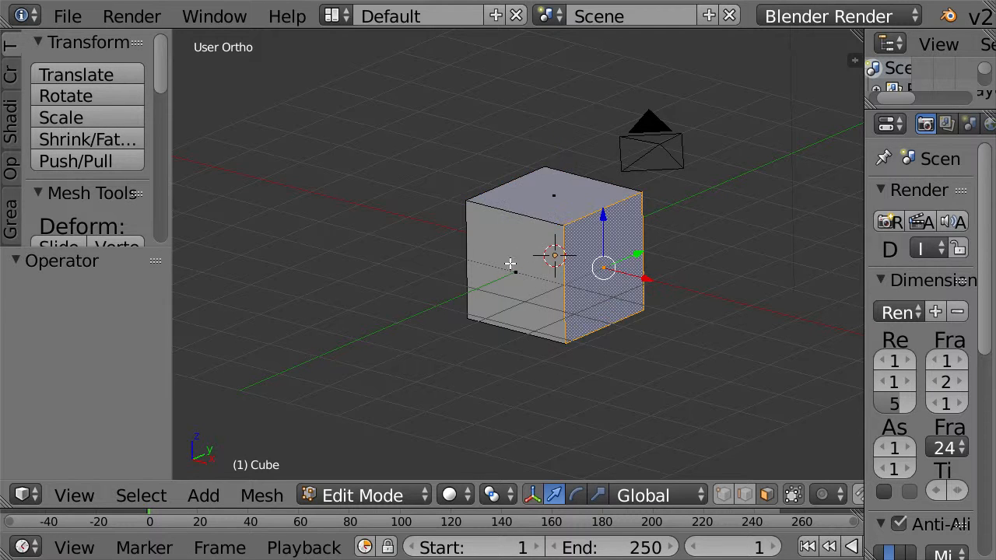
pyautogui.rightClick(510, 265)
# Select the cube's bottom face from below, followed by two adjacent side faces individually
pyautogui.scroll(1, 553, 287)
pyautogui.moveTo(553, 287); pyautogui.dragTo(527, 136, button='middle')
pyautogui.scroll(-1, 546, 295)
pyautogui.rightClick(548, 290)
pyautogui.moveTo(641, 270); pyautogui.dragTo(509, 265, button='middle')
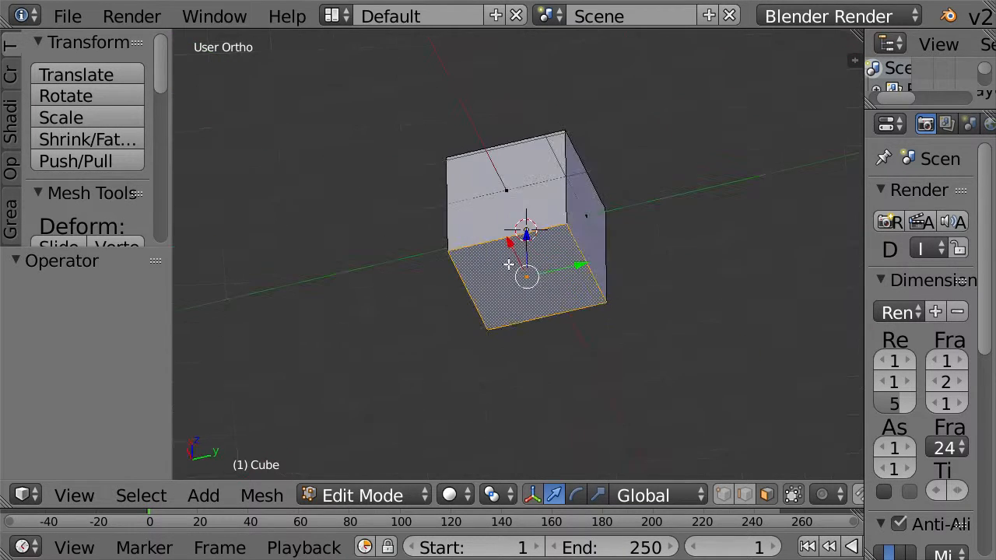
pyautogui.rightClick(598, 215)
pyautogui.rightClick(501, 194)
# Select the cube's top face and look at it from almost straight above
pyautogui.moveTo(502, 194); pyautogui.dragTo(510, 339, button='middle')
pyautogui.scroll(1, 514, 232)
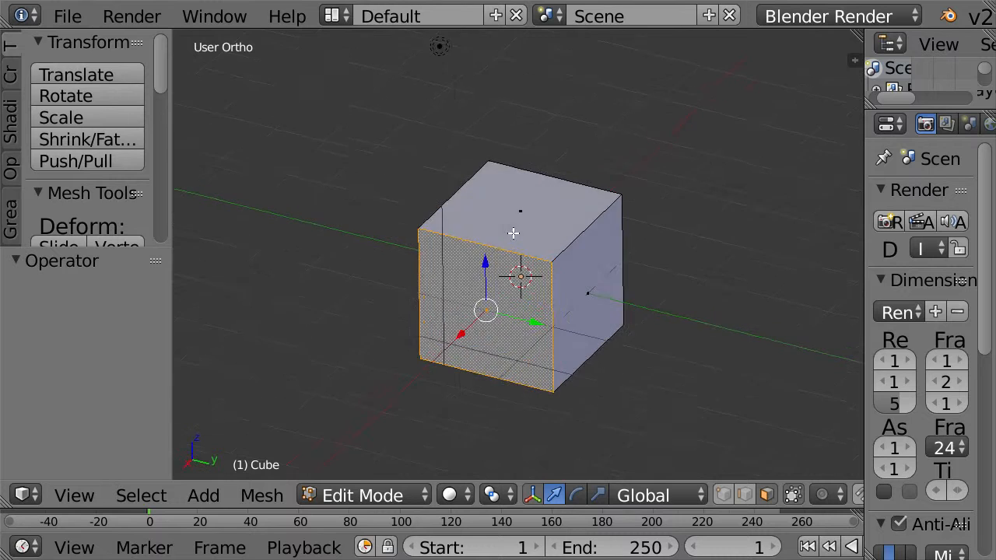
pyautogui.rightClick(544, 215)
pyautogui.moveTo(555, 248); pyautogui.dragTo(582, 305, button='middle')
pyautogui.moveTo(575, 189); pyautogui.dragTo(700, 479, button='middle')
# Switch back to vertex selection and select a single corner vertex on the cube's bottom face
pyautogui.click(727, 497)
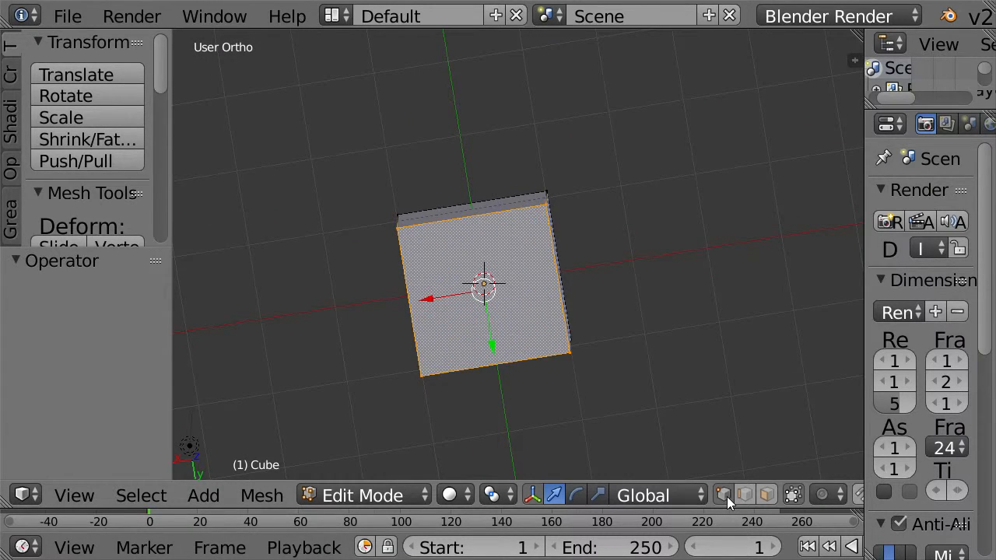
pyautogui.moveTo(620, 275); pyautogui.dragTo(591, 381, button='middle')
pyautogui.rightClick(527, 168)
pyautogui.moveTo(596, 184); pyautogui.dragTo(568, 301, button='middle')
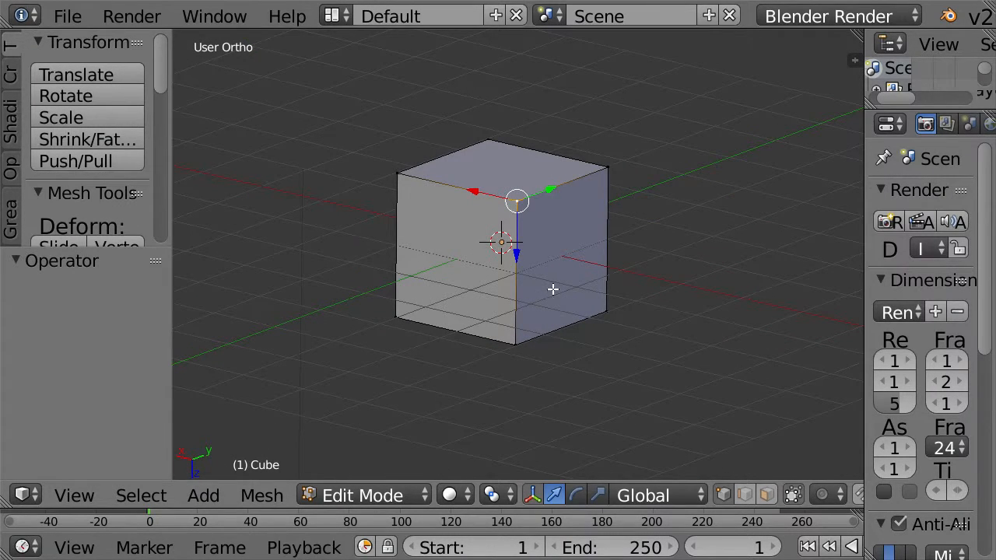
pyautogui.moveTo(553, 291); pyautogui.dragTo(554, 290, button='middle')
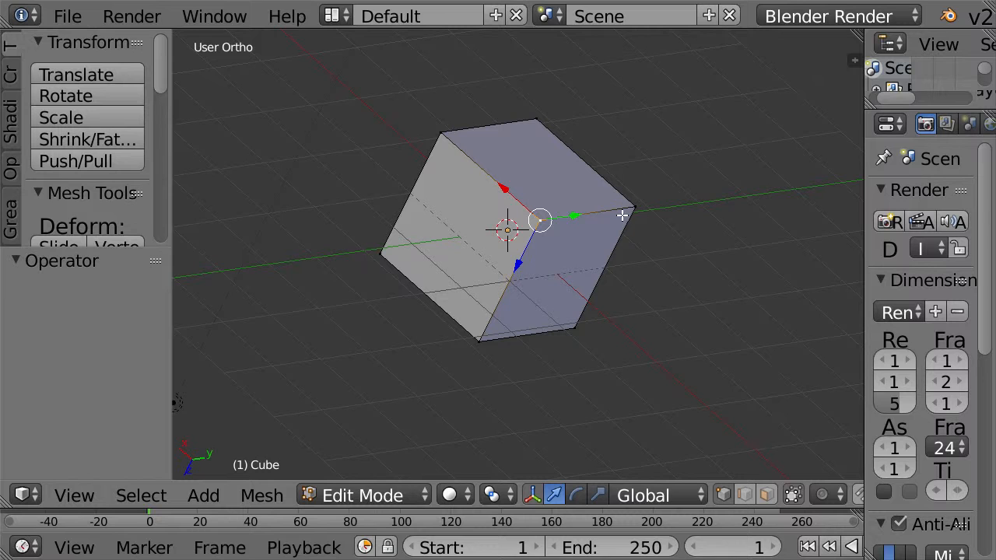
# Set the viewport to the front orthographic view, with the cube placed lower and slightly off-centre
pyautogui.press('KP_1')
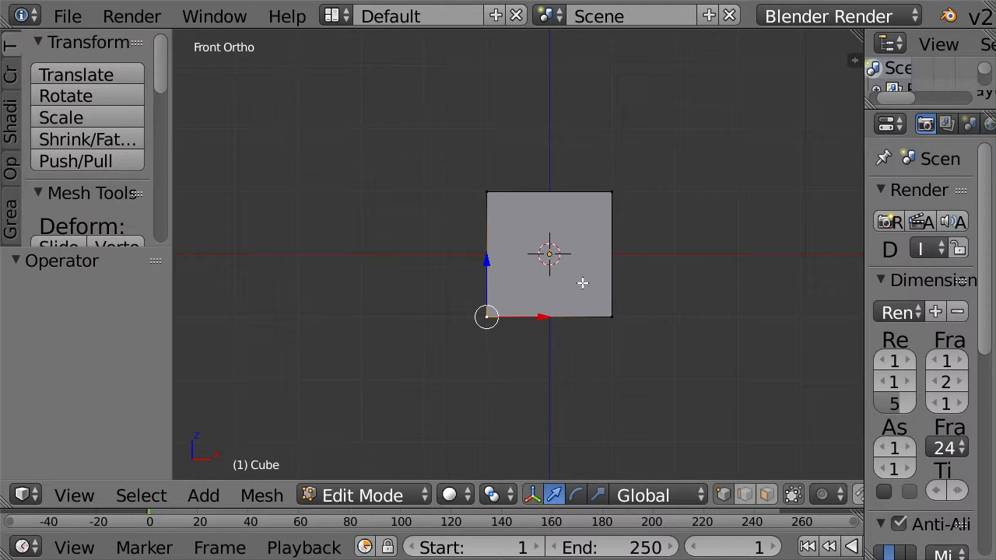
pyautogui.scroll(-1, 600, 268)
pyautogui.keyDown('shift'); pyautogui.moveTo(658, 181); pyautogui.dragTo(582, 222, button='middle'); pyautogui.keyUp('shift')
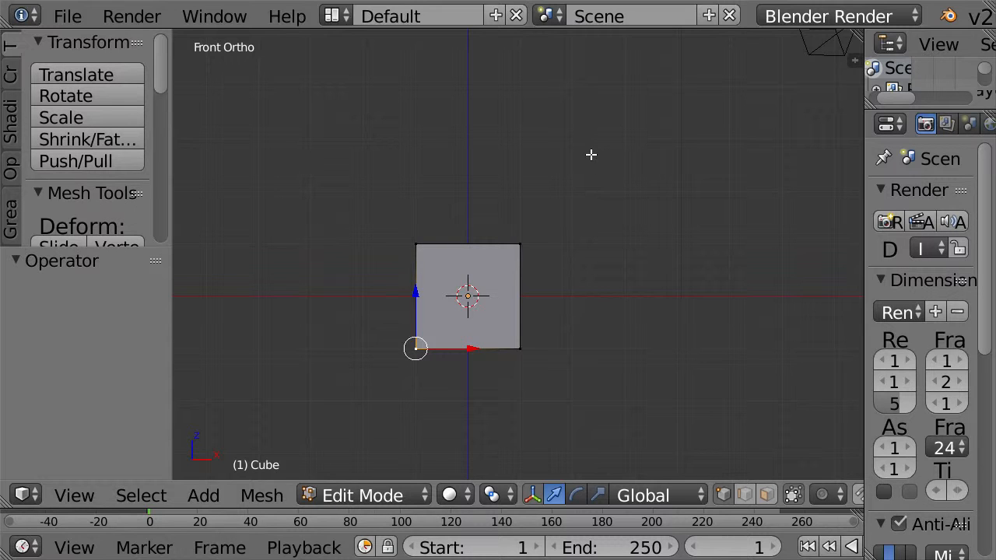
pyautogui.moveTo(612, 220); pyautogui.dragTo(628, 263, button='middle')
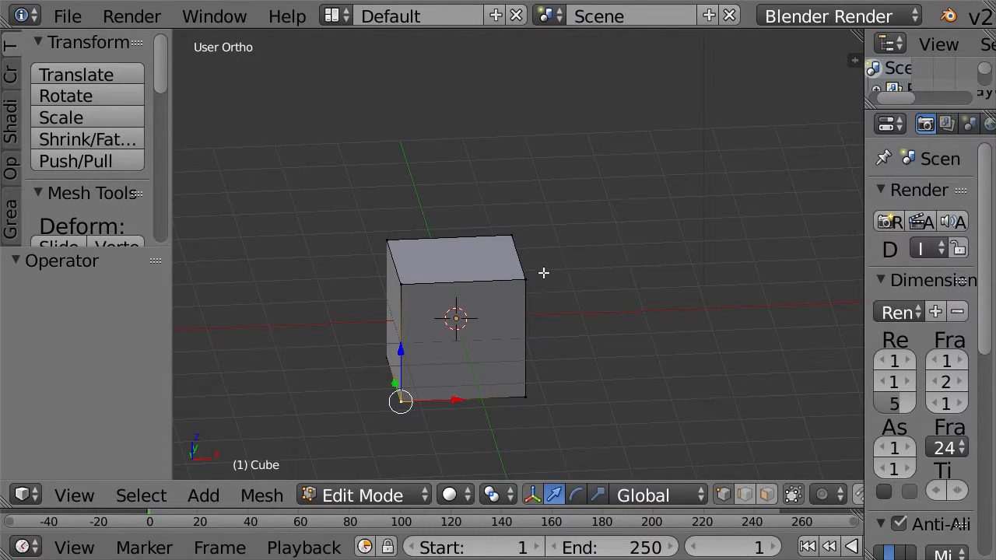
pyautogui.moveTo(534, 284); pyautogui.dragTo(595, 187, button='middle')
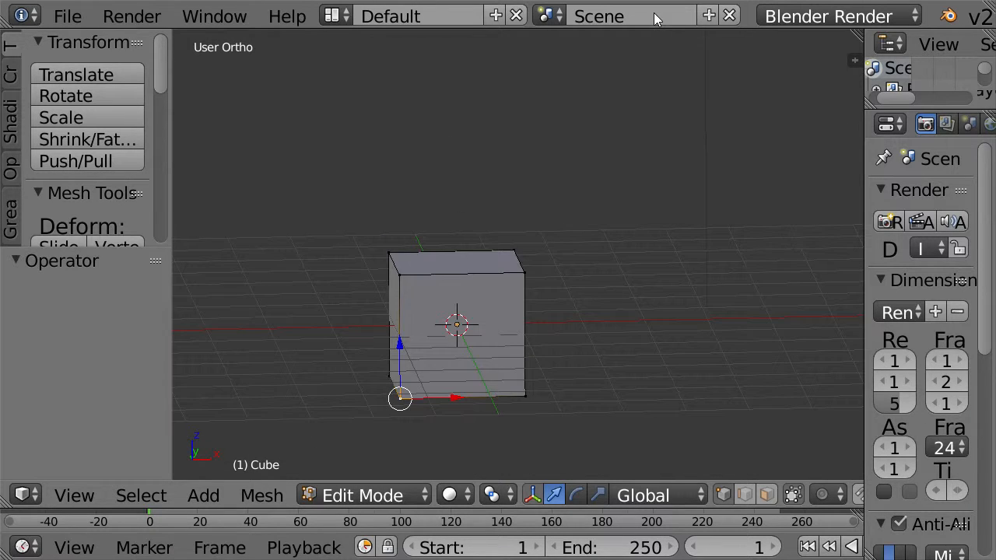
pyautogui.press('KP_1')
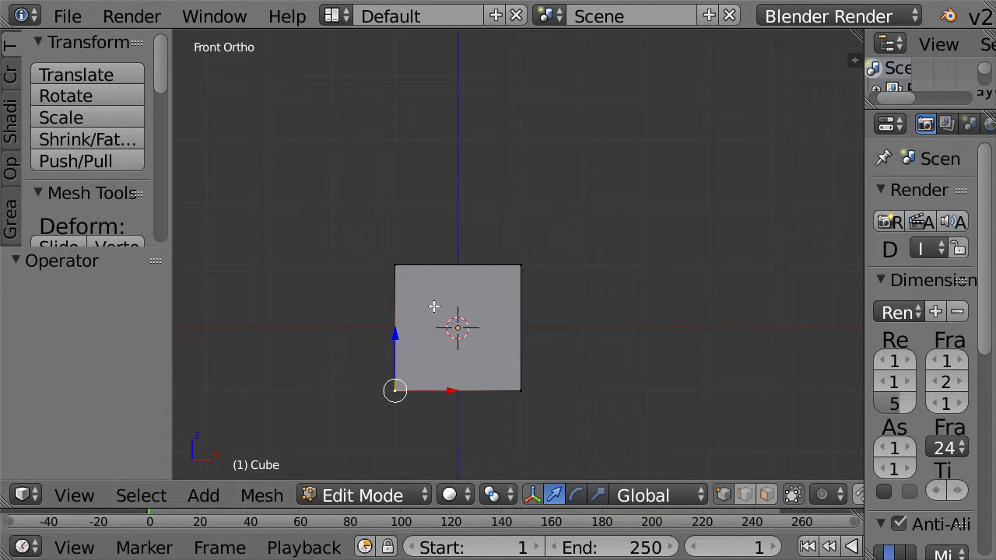
# Start a horizontal loop cut across the cube, raising the number of cuts to 11 and reducing it to 1
pyautogui.hotkey('ctrl', 'r')
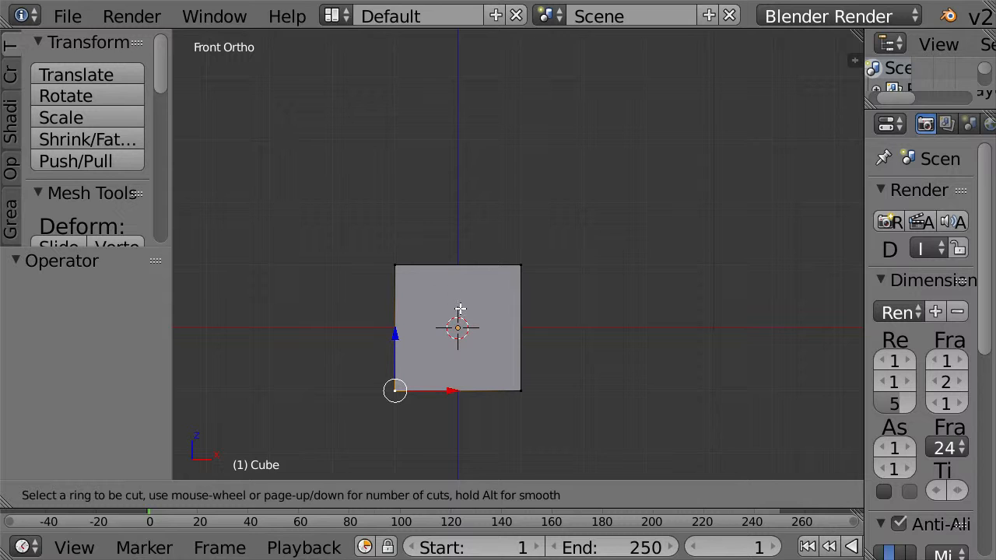
pyautogui.scroll(6, 460, 309)
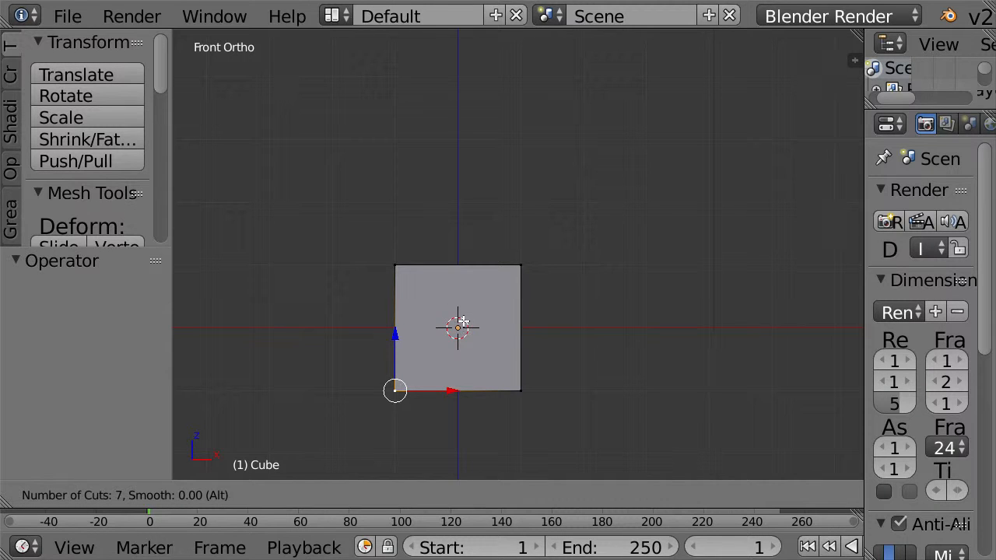
pyautogui.scroll(4, 459, 325)
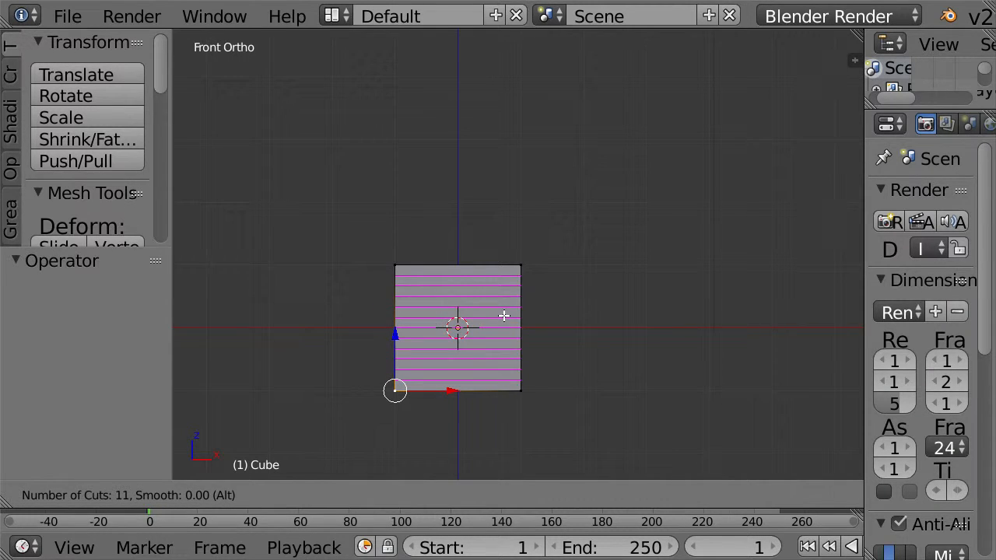
pyautogui.scroll(-10, 498, 319)
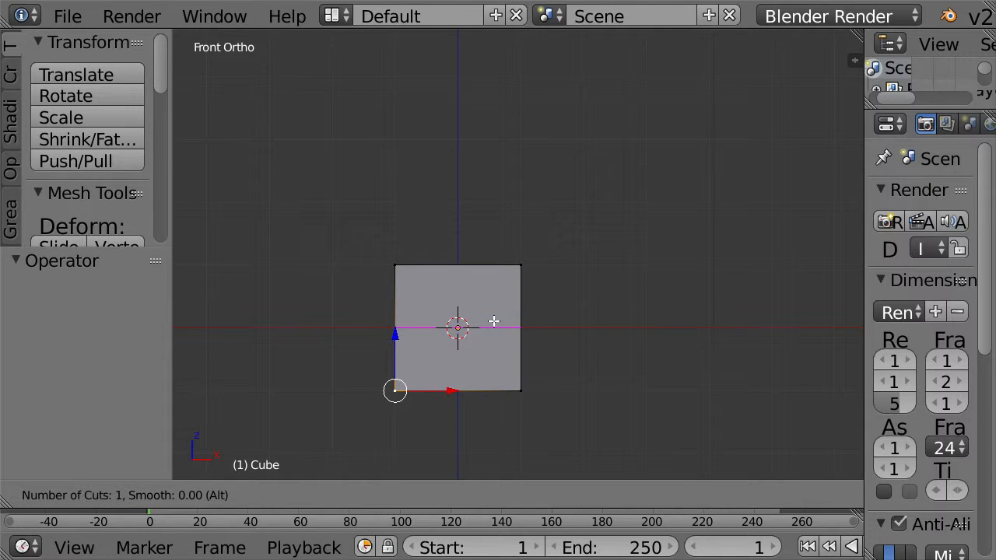
# Vary the loop cut's number of cuts up and down through values such as 18, 14, 9 and 7, ending at 1
pyautogui.scroll(2, 493, 322)
pyautogui.scroll(7, 493, 321)
pyautogui.scroll(-9, 491, 326)
pyautogui.scroll(6, 486, 322)
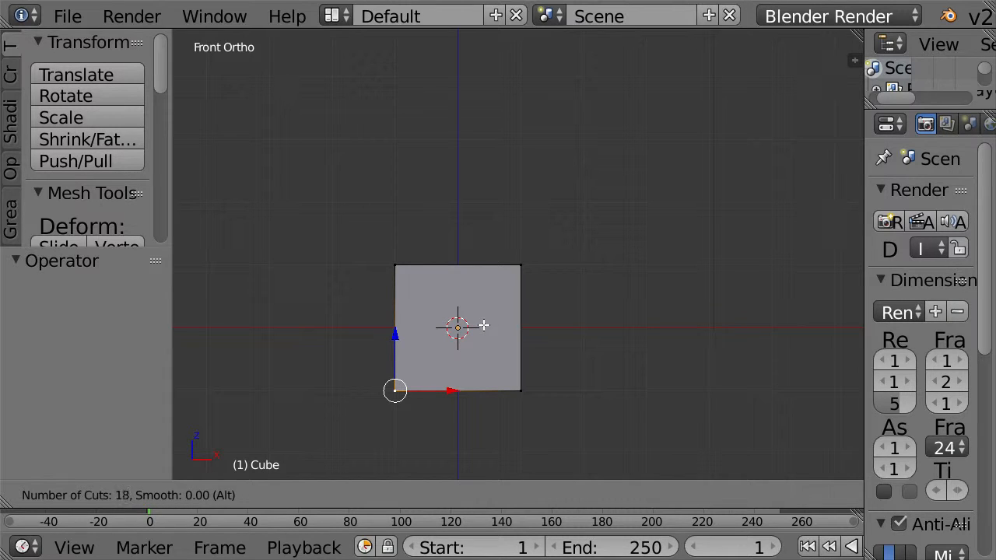
pyautogui.scroll(-8, 483, 326)
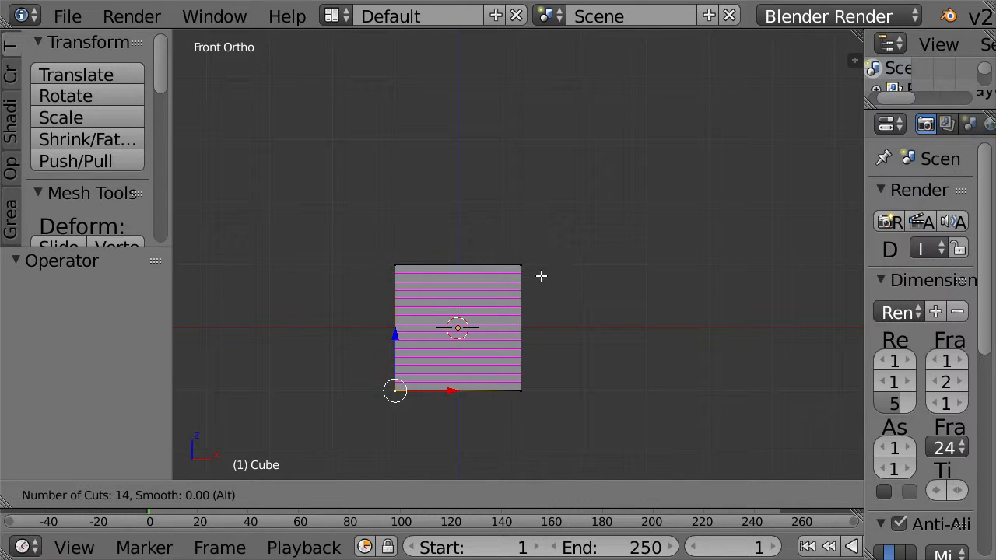
pyautogui.scroll(-4, 456, 326)
pyautogui.scroll(-1, 457, 326)
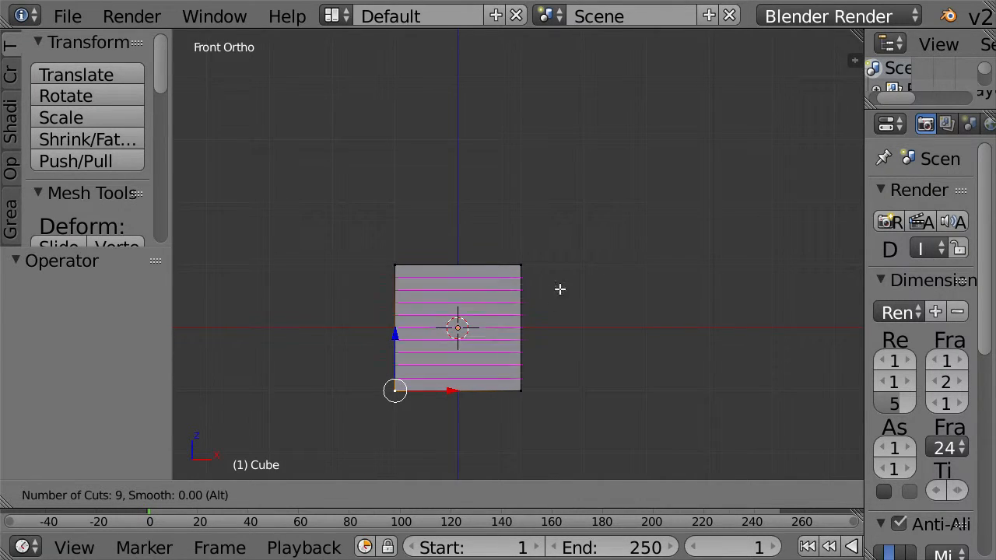
pyautogui.scroll(-8, 521, 321)
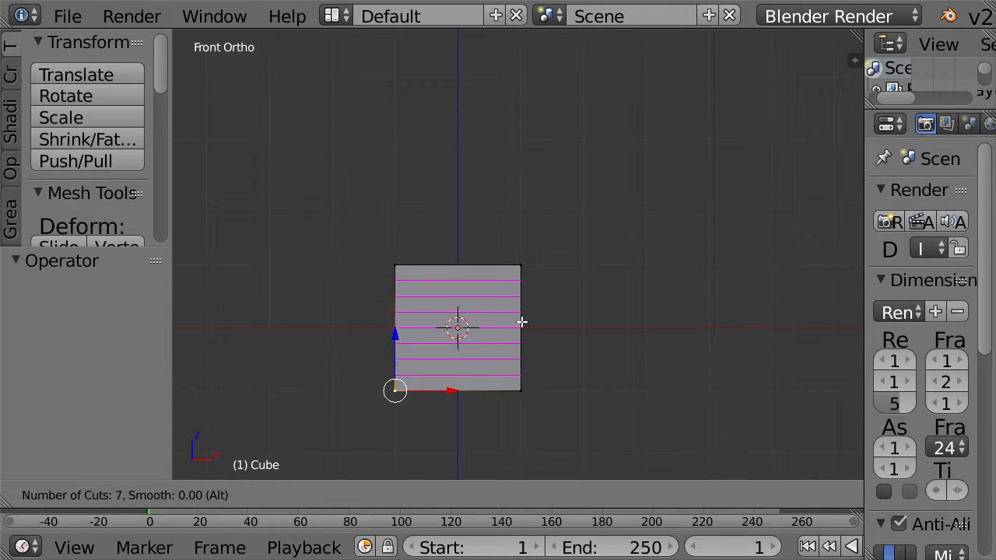
pyautogui.scroll(10, 492, 340)
pyautogui.scroll(-10, 493, 334)
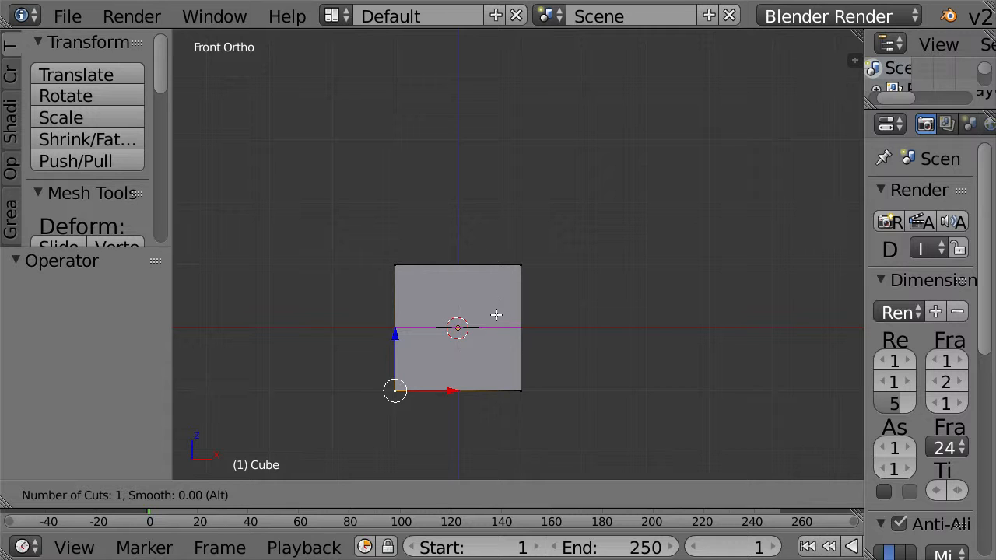
# Vary the horizontal loop cut's number of cuts through values such as 9, 36, 32 and 16, bringing it back to 1
pyautogui.scroll(1, 496, 324)
pyautogui.scroll(1, 496, 324)
pyautogui.scroll(2, 496, 323)
pyautogui.scroll(20, 497, 324)
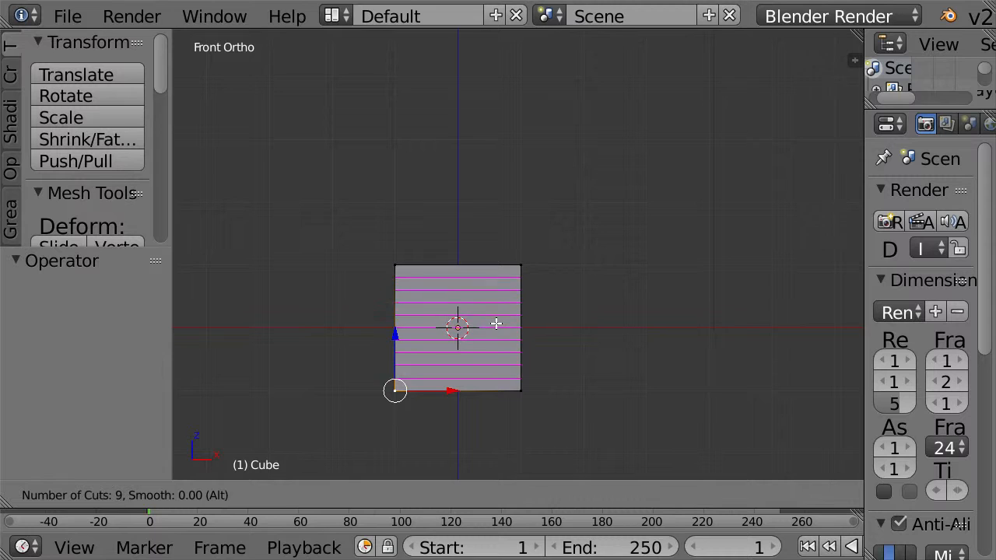
pyautogui.scroll(5, 497, 324)
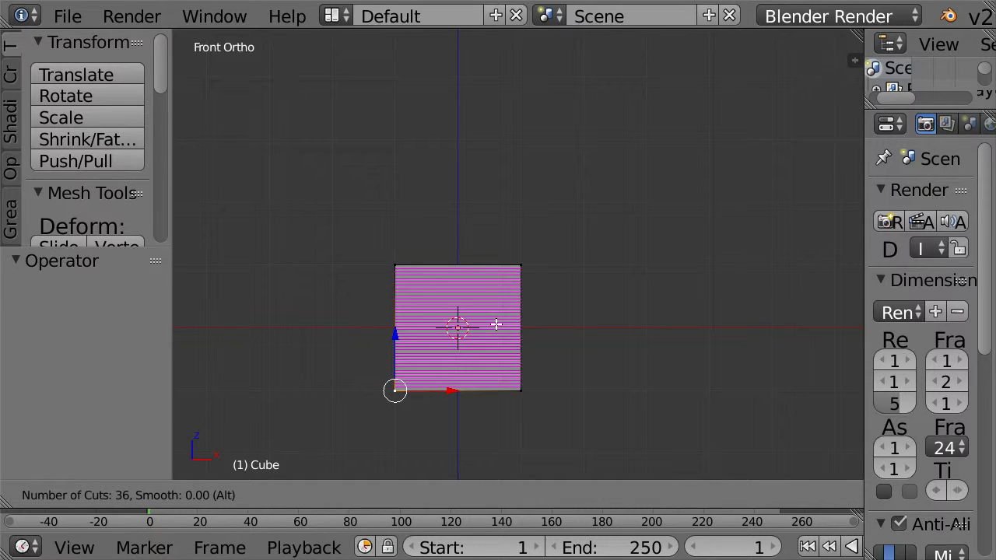
pyautogui.scroll(8, 496, 323)
pyautogui.scroll(-12, 496, 324)
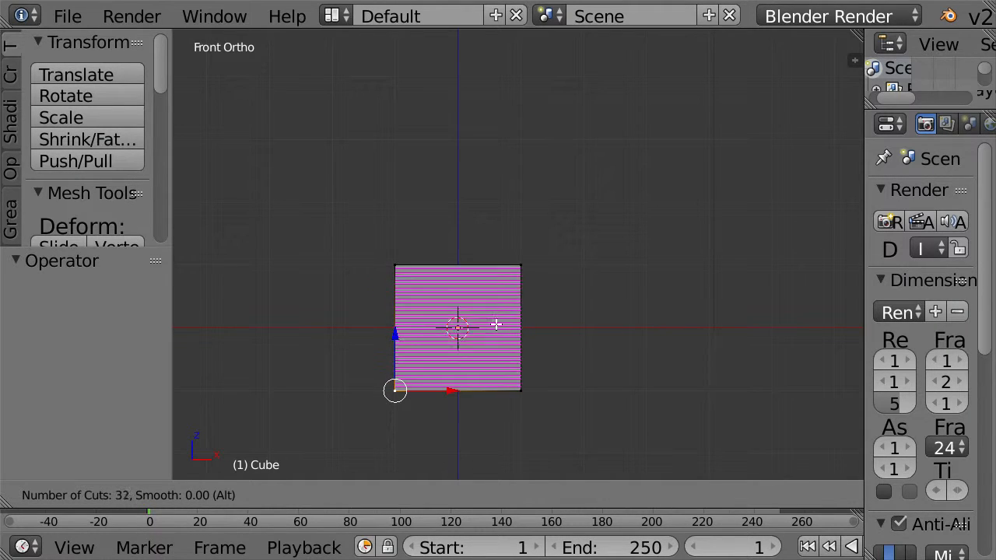
pyautogui.scroll(-12, 497, 324)
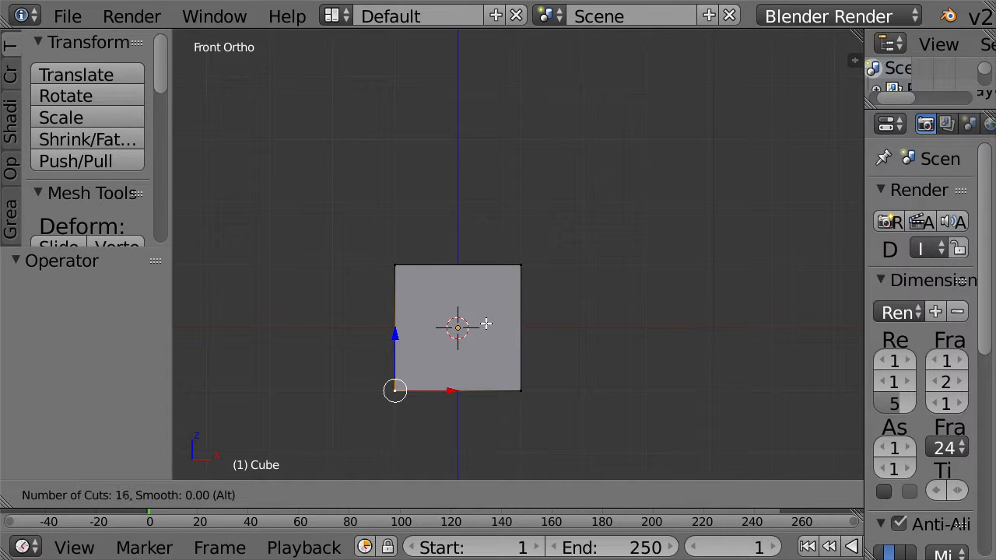
pyautogui.scroll(7, 487, 323)
pyautogui.scroll(20, 487, 307)
pyautogui.scroll(7, 467, 310)
pyautogui.scroll(-20, 451, 337)
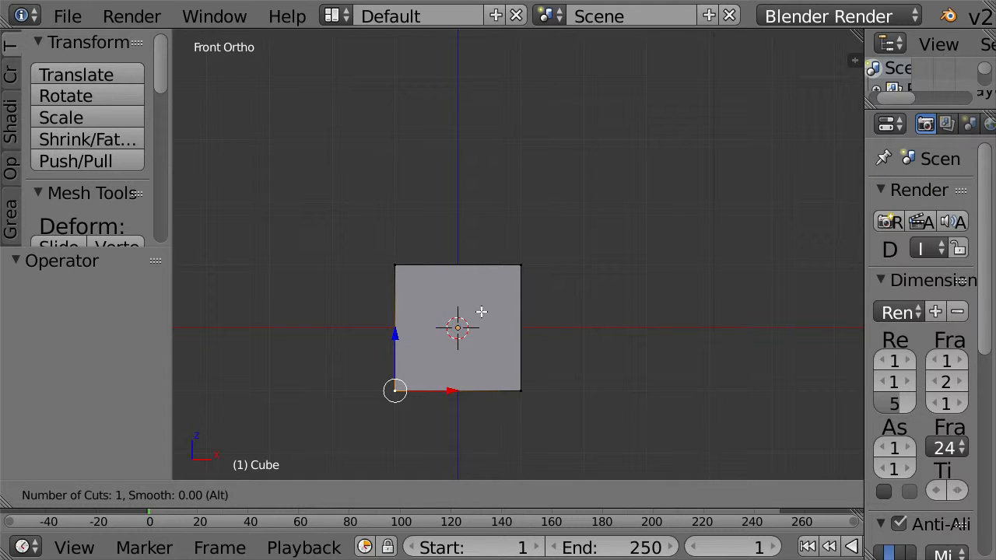
# Place the horizontal loop cut slid slightly above the cube's middle, and add a vertical loop cut slid toward the front face's right edge
pyautogui.click(419, 289)
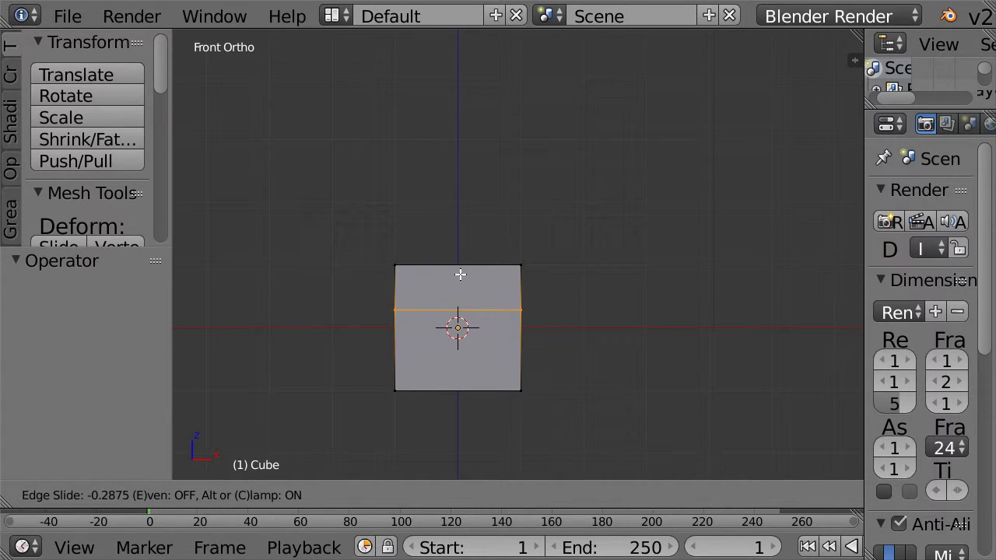
pyautogui.click(482, 318)
pyautogui.hotkey('ctrl', 'r')
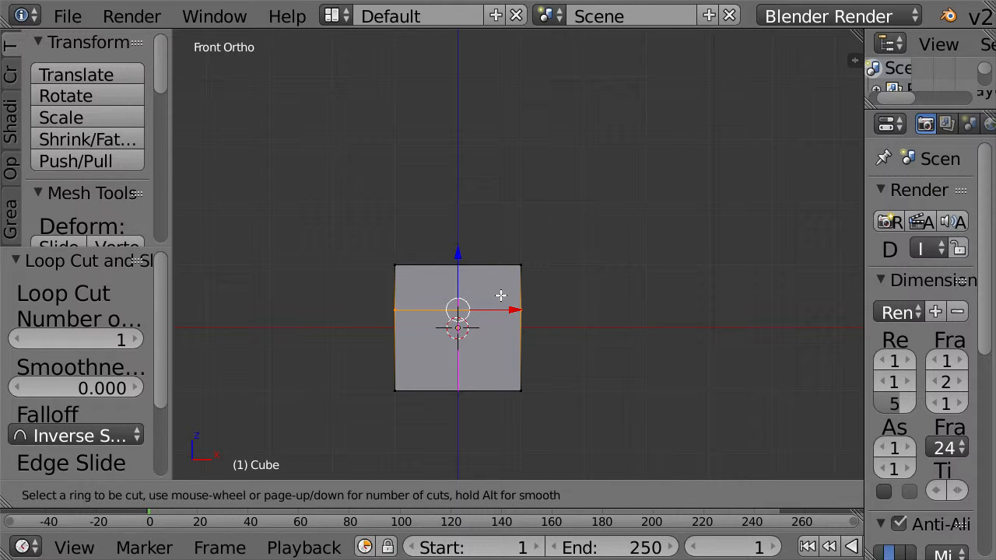
pyautogui.click(501, 295)
pyautogui.rightClick(500, 295)
pyautogui.press('g')
pyautogui.press('g')
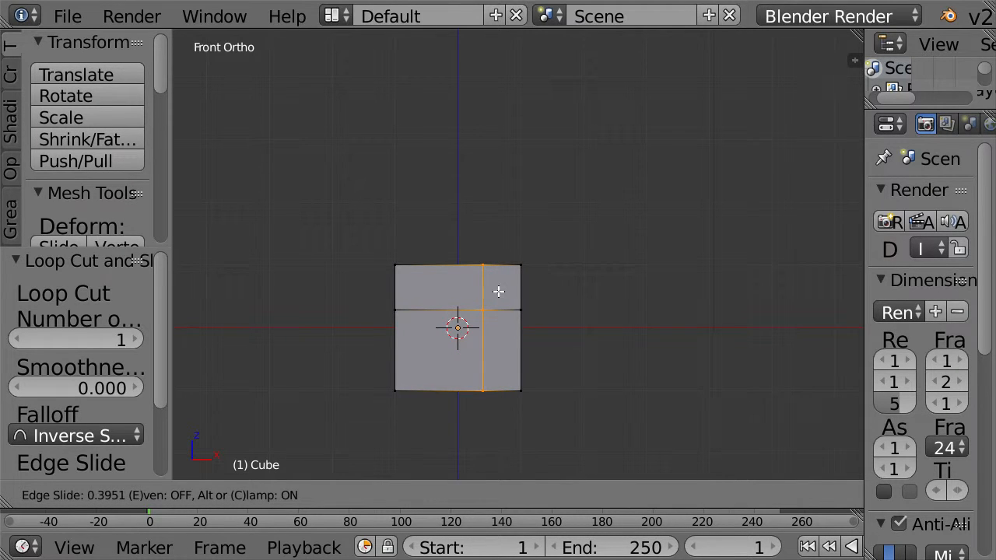
pyautogui.click(576, 295)
# In the right orthographic view, add a vertical loop cut and slide it toward the face's left edge, at about -0.41
pyautogui.moveTo(575, 296); pyautogui.dragTo(414, 301, button='middle')
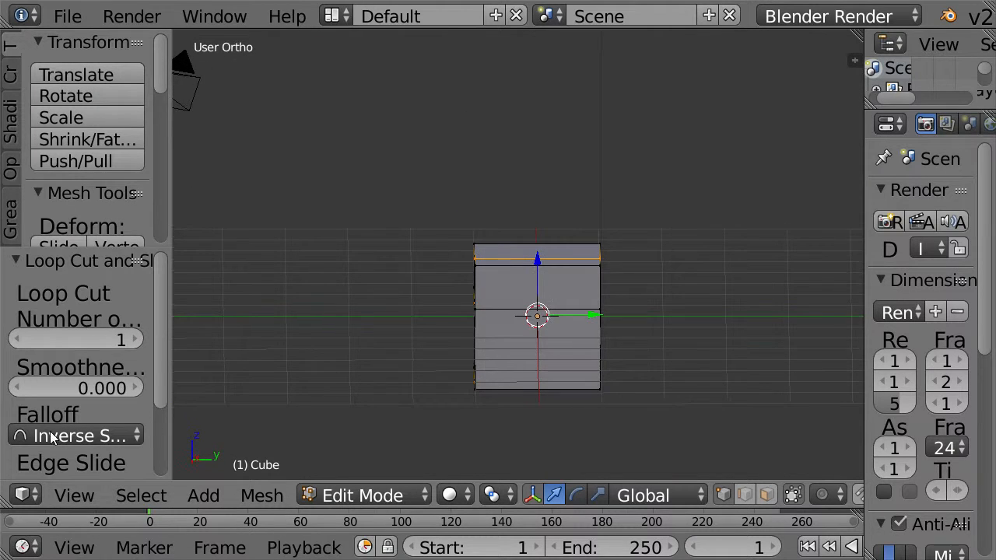
pyautogui.click(70, 496)
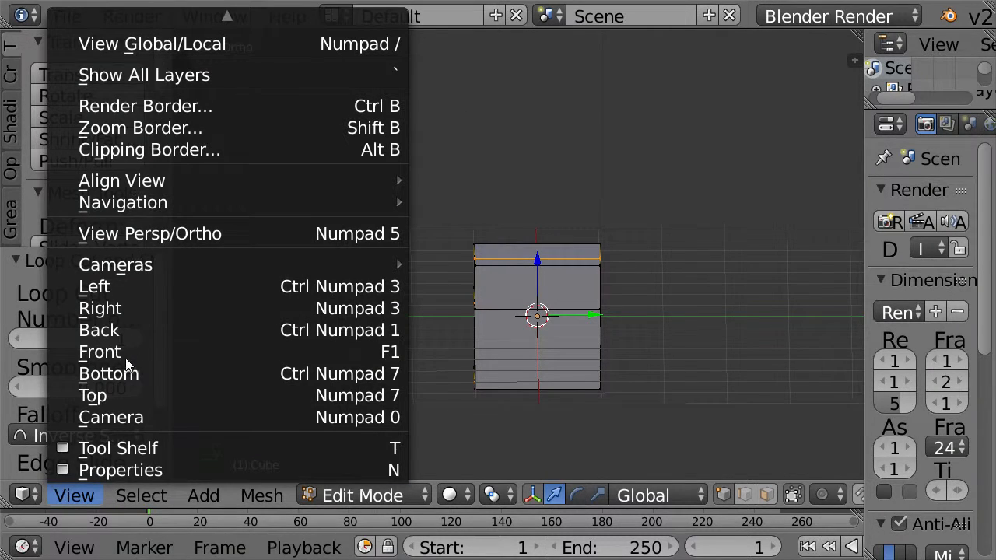
pyautogui.click(143, 307)
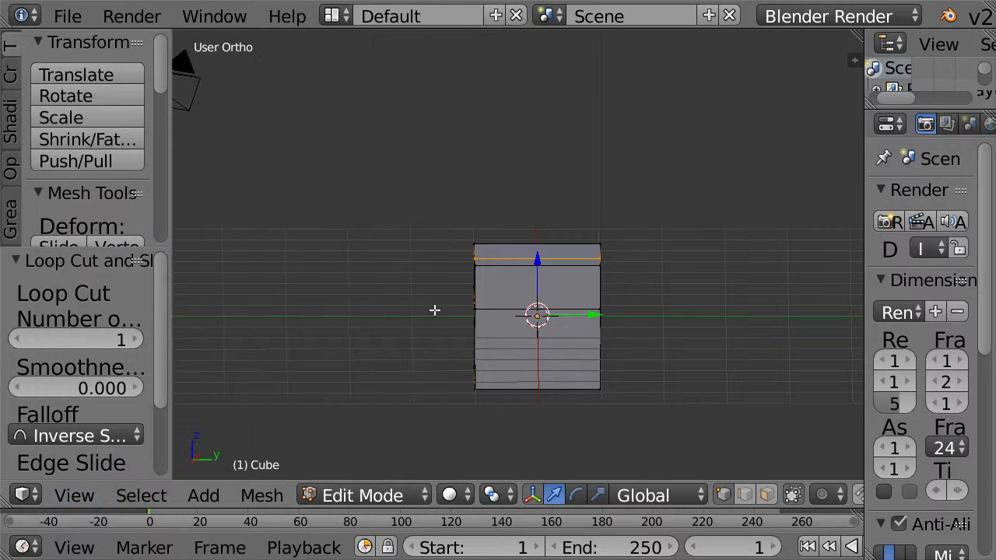
pyautogui.hotkey('ctrl', 'r')
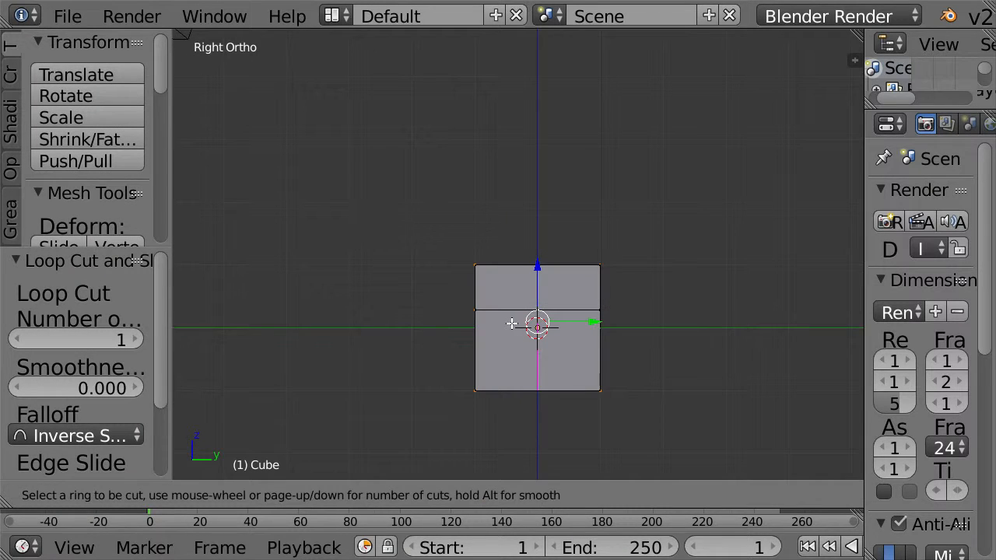
pyautogui.click(512, 322)
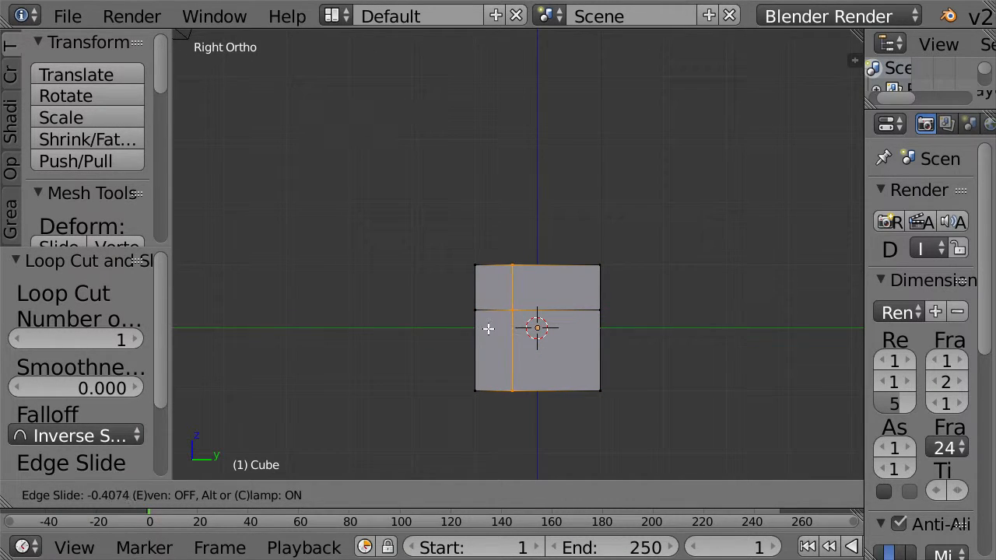
pyautogui.click(486, 328)
# Select the cube's top corner vertex beside the loop cuts and move it slightly inward, about -0.122 in X
pyautogui.moveTo(487, 328); pyautogui.dragTo(548, 350, button='middle')
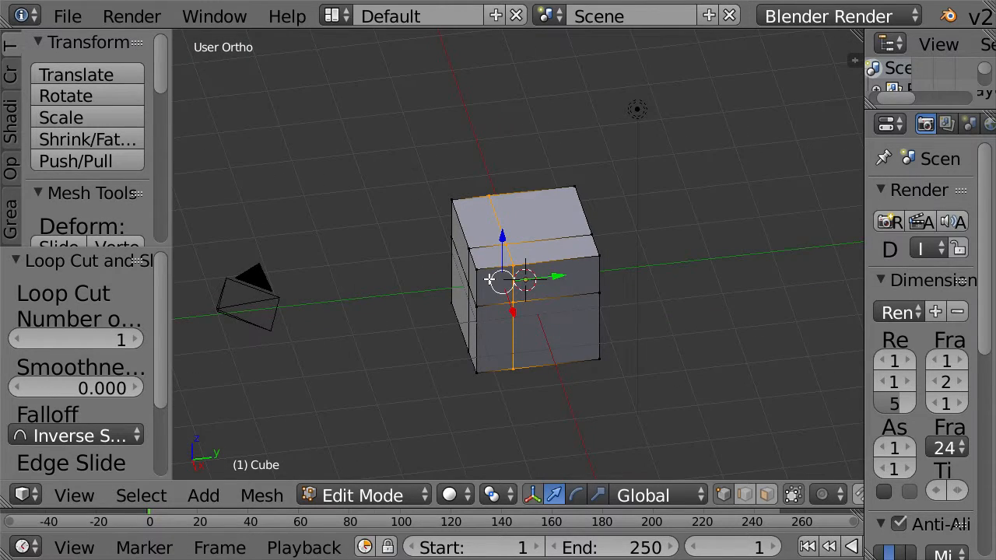
pyautogui.moveTo(488, 279); pyautogui.dragTo(647, 252, button='middle')
pyautogui.moveTo(639, 181); pyautogui.dragTo(628, 305, button='middle')
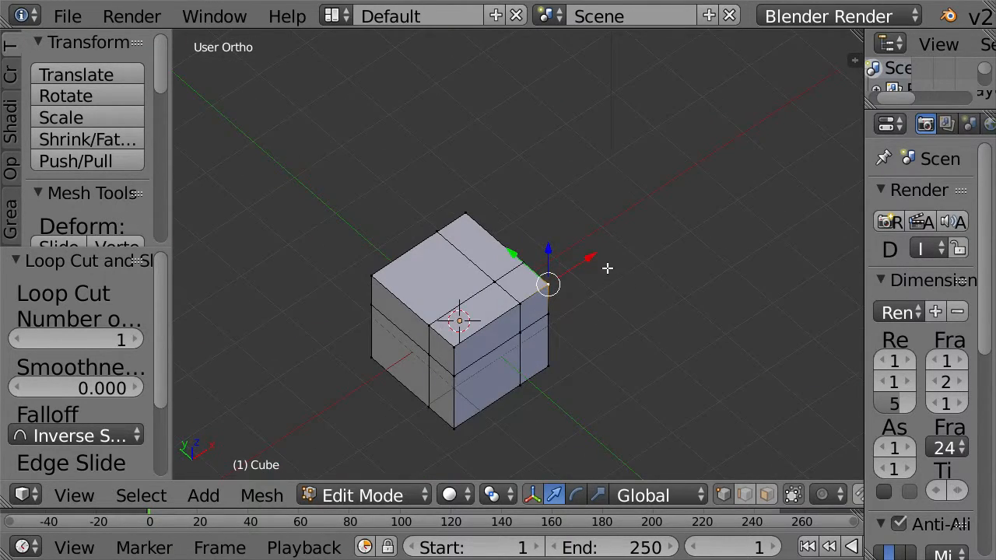
pyautogui.moveTo(608, 268); pyautogui.dragTo(578, 258, button='middle')
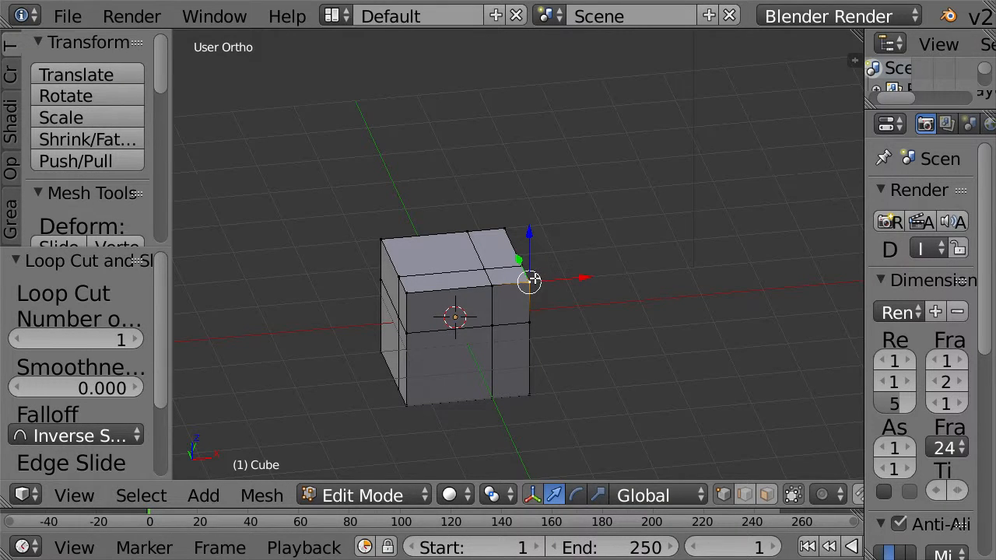
pyautogui.moveTo(526, 282); pyautogui.dragTo(527, 278, button='middle')
pyautogui.press('g')
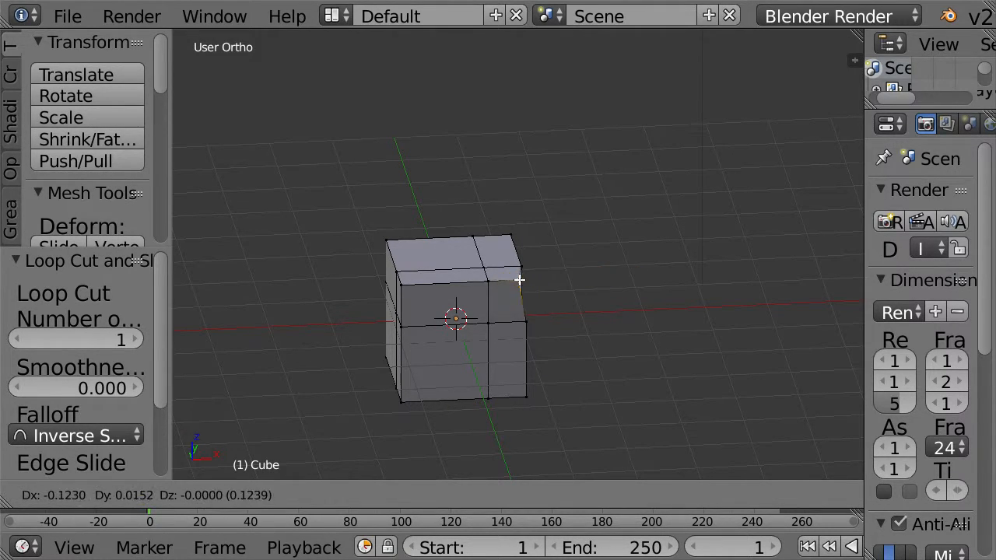
pyautogui.click(534, 276)
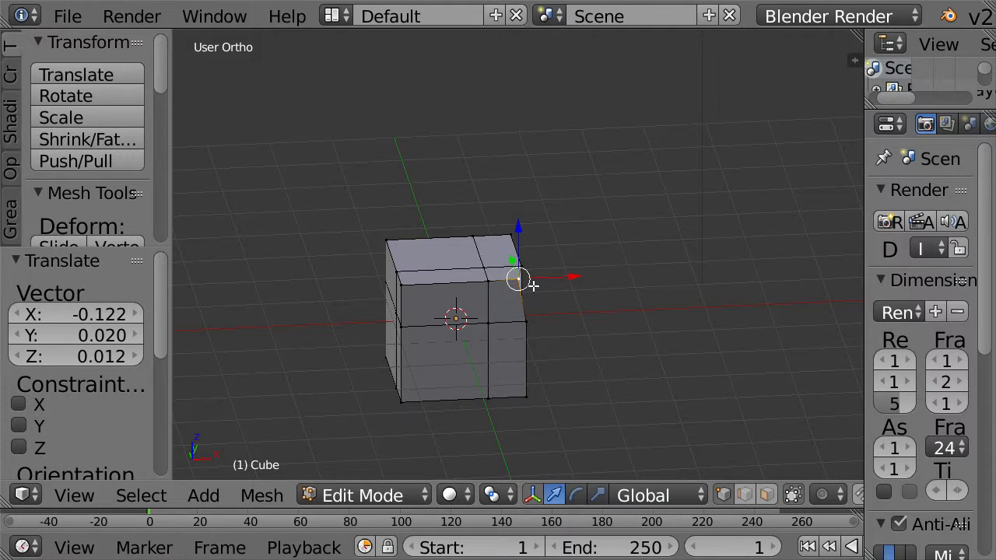
# Grab the same corner vertex again, pull it far outward, and release it close to the cube's corner
pyautogui.rightClick(532, 285)
pyautogui.press('g')
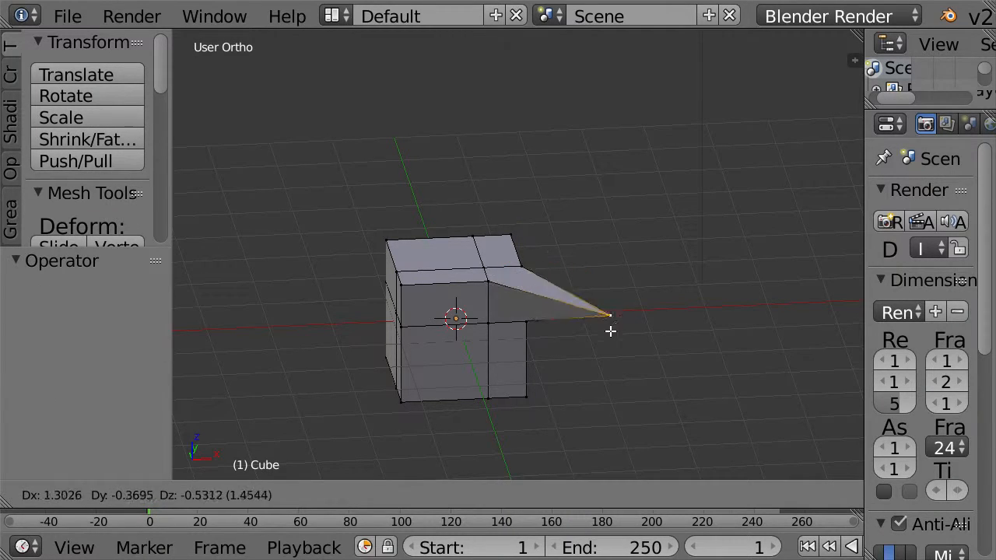
pyautogui.click(535, 290)
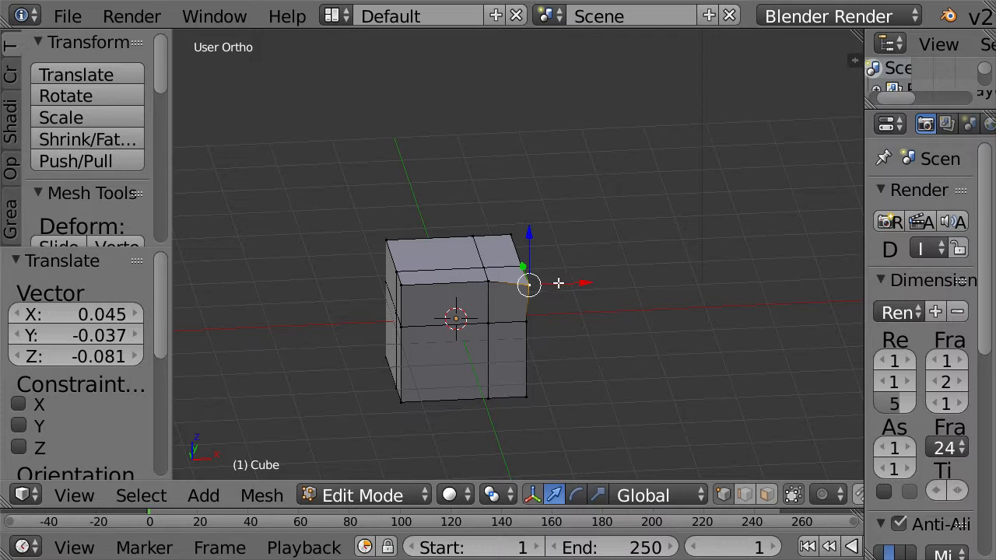
# Place the 3D cursor in the empty space above the cube, and toggle the whole mesh selection until nothing is selected
pyautogui.moveTo(578, 282); pyautogui.dragTo(488, 263, button='middle')
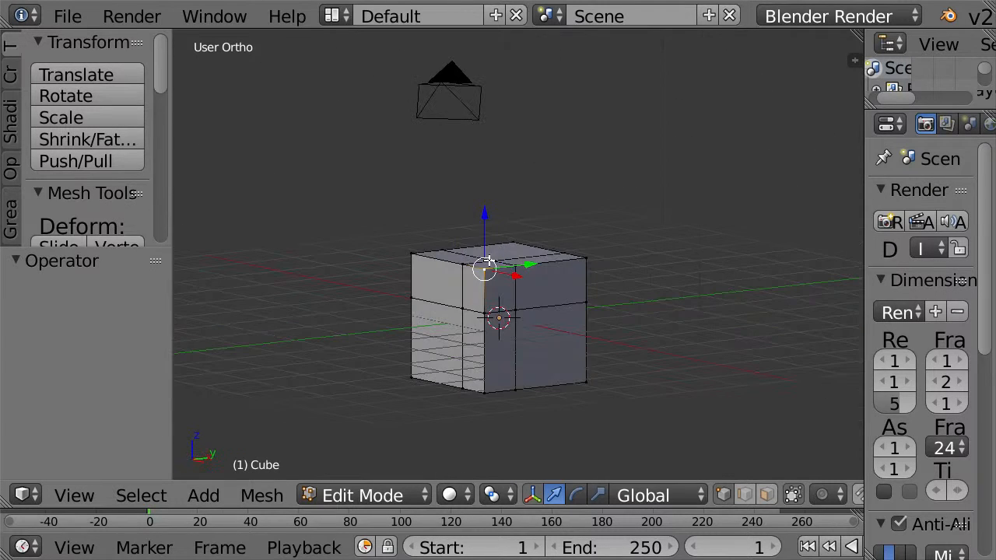
pyautogui.moveTo(365, 83); pyautogui.dragTo(399, 83, button='middle')
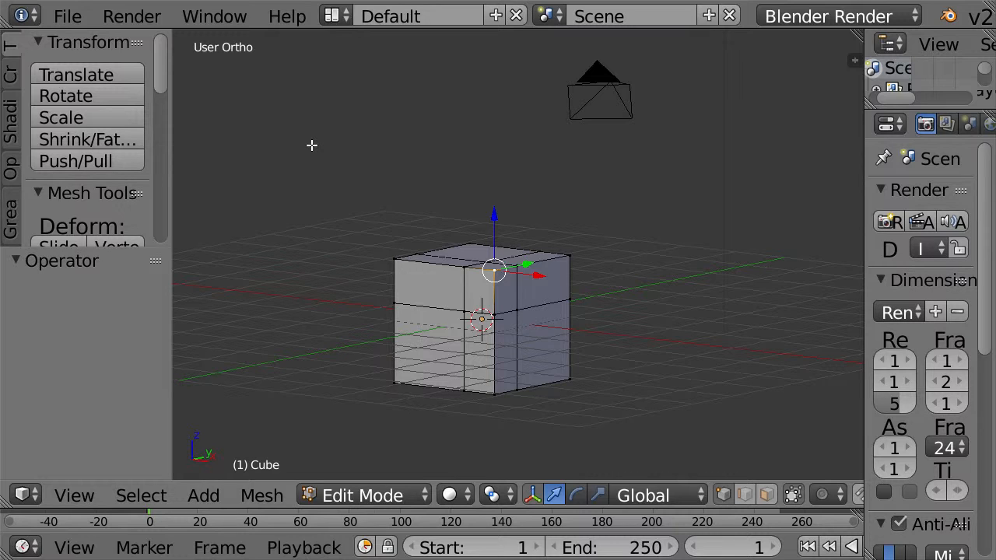
pyautogui.click(424, 115)
pyautogui.press('a')
pyautogui.press('a')
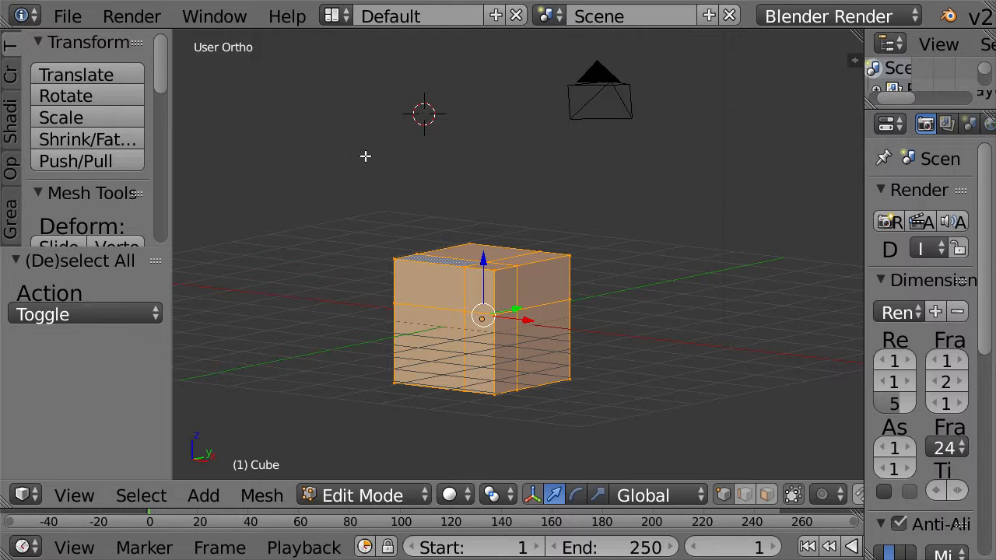
pyautogui.press('a')
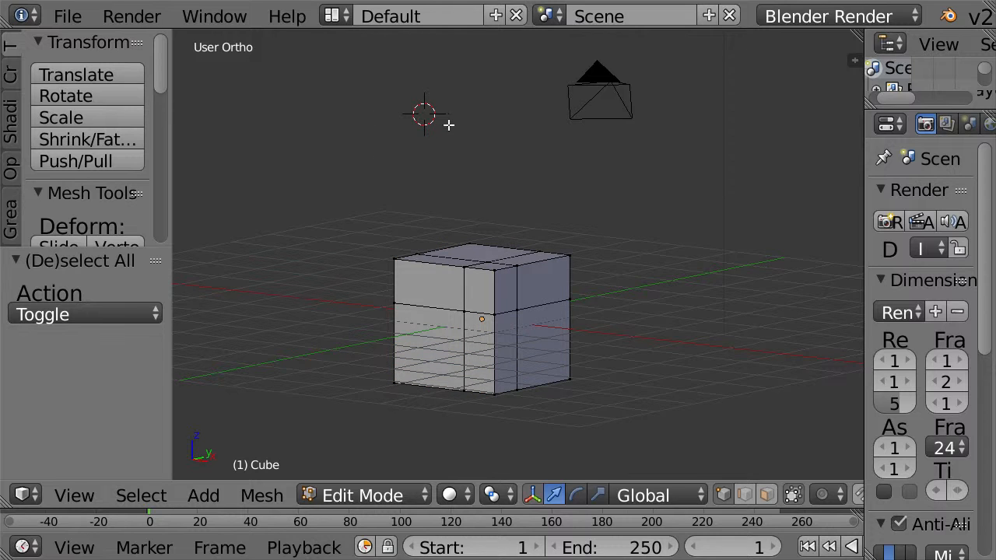
# Add four separate, unconnected vertices in a roughly rectangular arrangement above the cube, deselecting everything after each one
pyautogui.keyDown('ctrl'); pyautogui.rightClick(480, 150); pyautogui.keyUp('ctrl')
pyautogui.press('a')
pyautogui.keyDown('ctrl'); pyautogui.rightClick(623, 162); pyautogui.keyUp('ctrl')
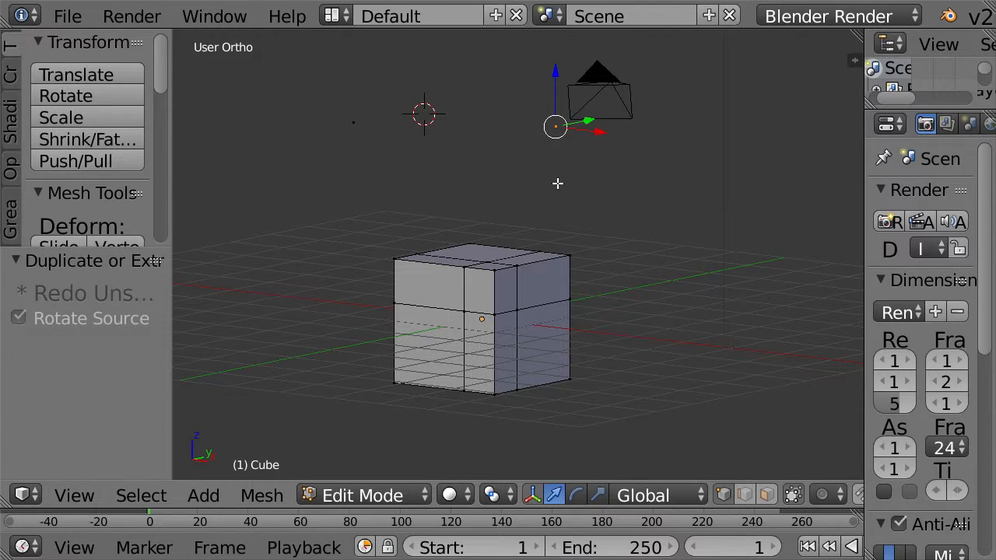
pyautogui.press('a')
pyautogui.keyDown('ctrl'); pyautogui.rightClick(557, 182); pyautogui.keyUp('ctrl')
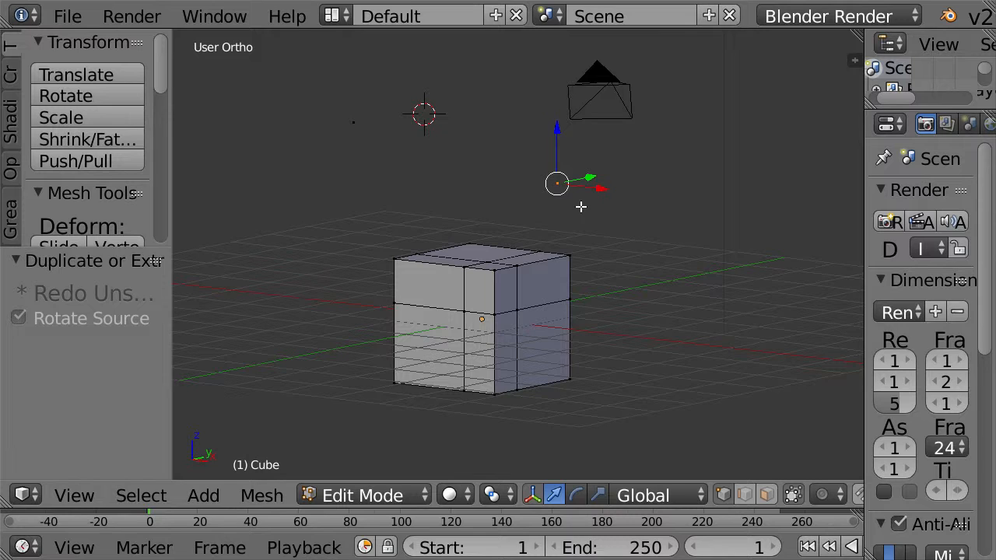
pyautogui.press('a')
pyautogui.keyDown('ctrl'); pyautogui.rightClick(363, 189); pyautogui.keyUp('ctrl')
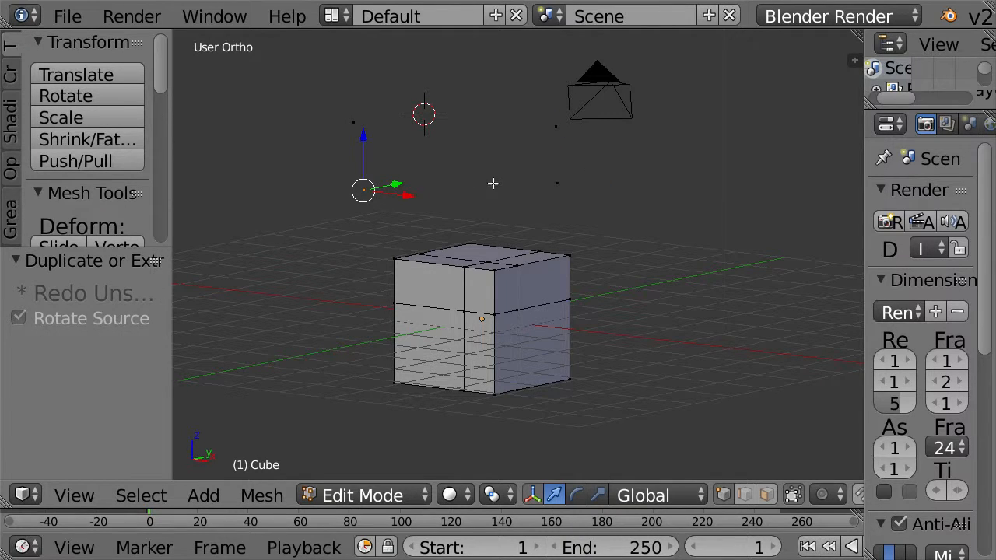
pyautogui.press('a')
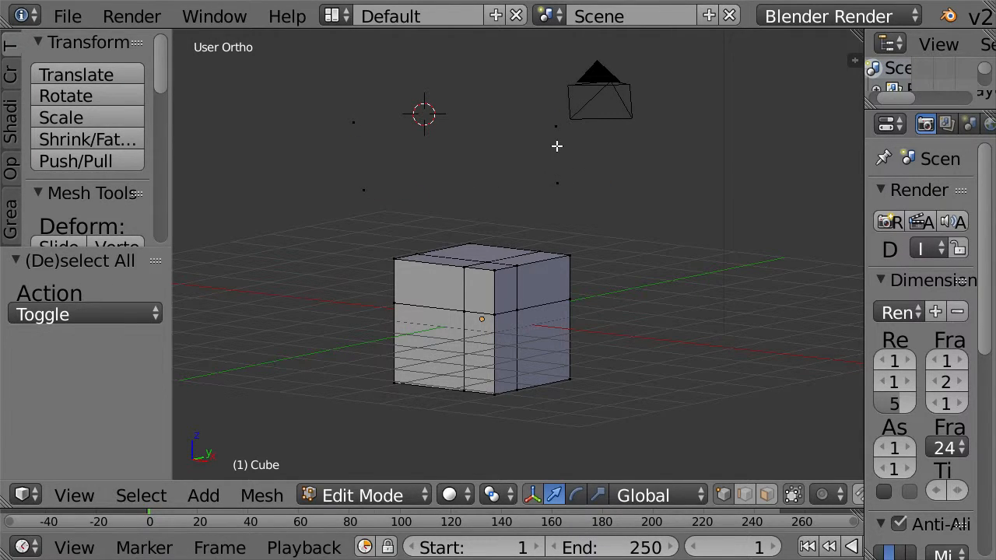
# Select all four loose vertices, fill them with a face, and view the new plane in Object Mode
pyautogui.rightClick(557, 183)
pyautogui.keyDown('shift'); pyautogui.rightClick(558, 142); pyautogui.keyUp('shift')
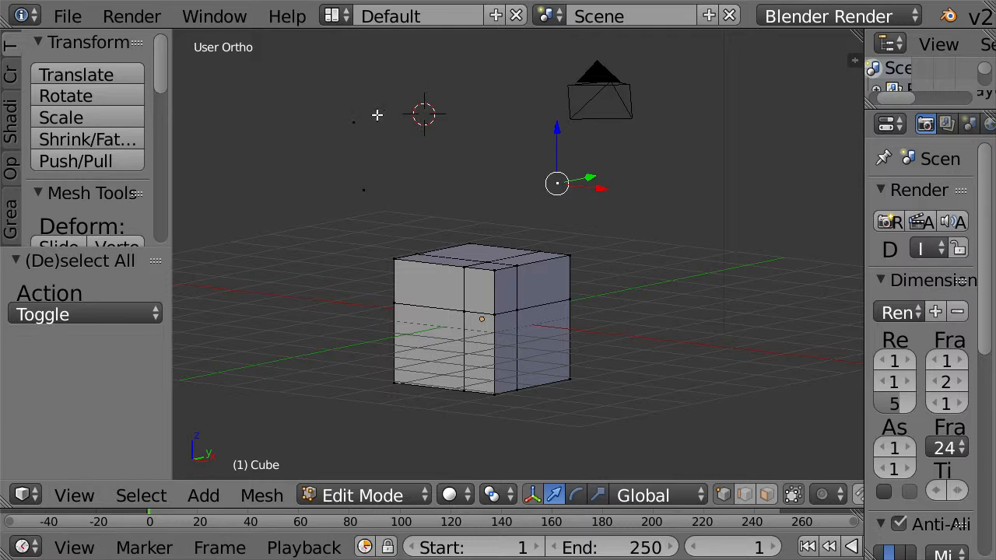
pyautogui.keyDown('shift'); pyautogui.rightClick(358, 190); pyautogui.keyUp('shift')
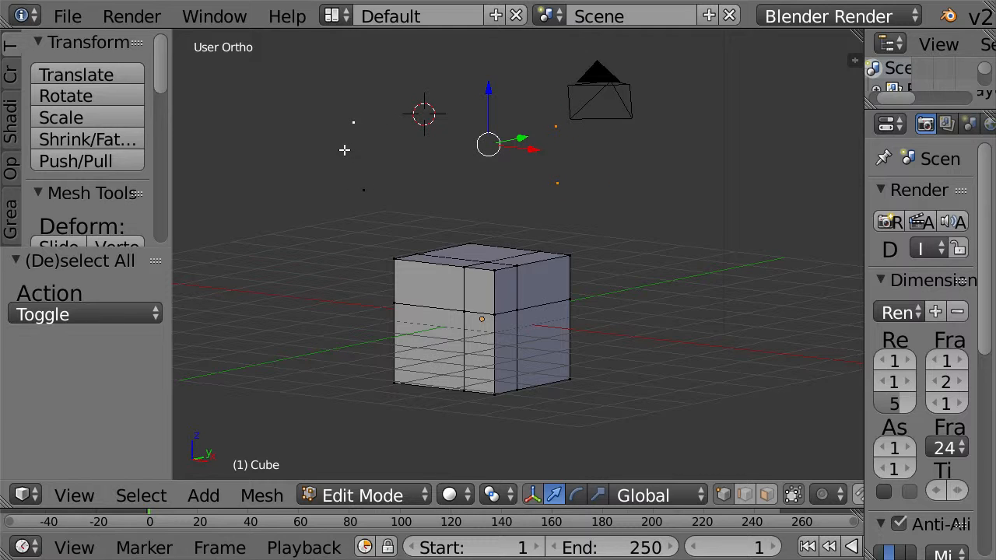
pyautogui.keyDown('shift'); pyautogui.rightClick(365, 185); pyautogui.keyUp('shift')
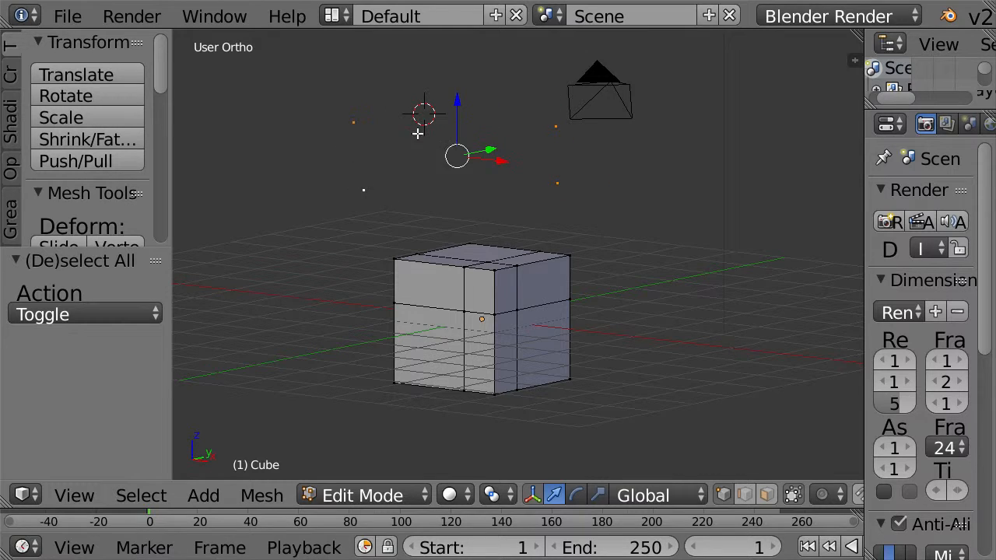
pyautogui.press('f')
pyautogui.press('Tab')
pyautogui.moveTo(690, 178); pyautogui.dragTo(558, 155, button='middle')
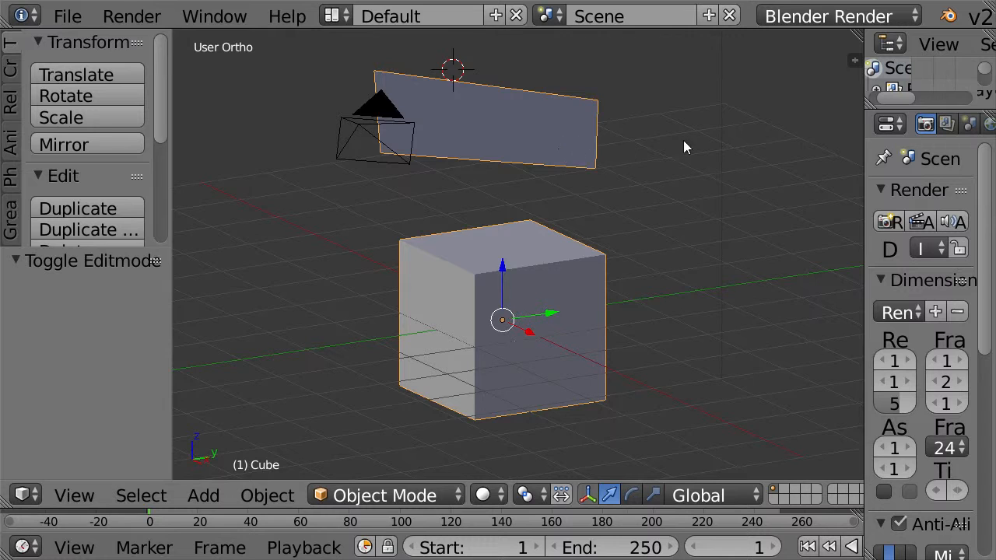
# Undo the whole mesh editing session on the cube, including the loop cuts and the added plane
pyautogui.hotkey('ctrl', 'z')
pyautogui.moveTo(683, 140); pyautogui.dragTo(470, 156, button='middle')
pyautogui.moveTo(770, 294); pyautogui.dragTo(674, 244, button='middle')
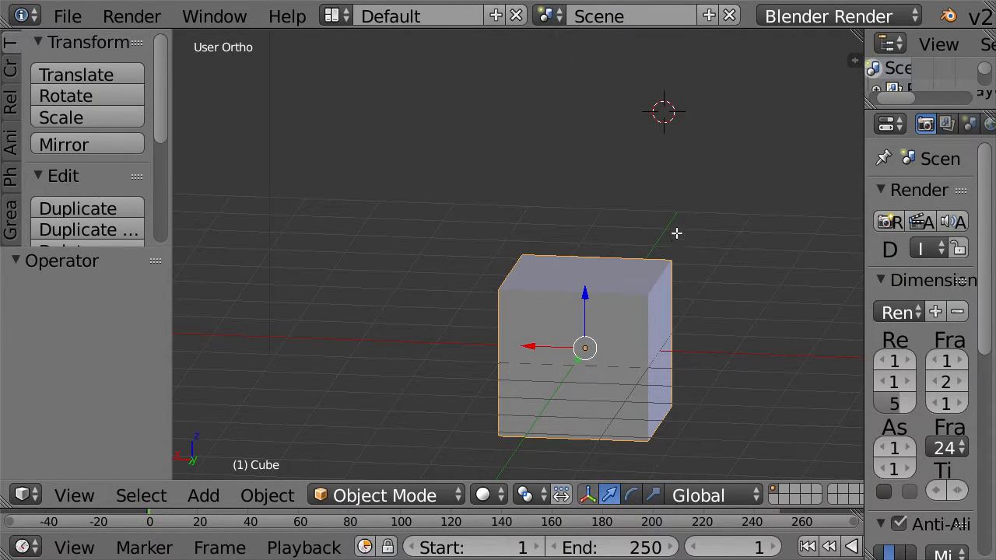
# Put the plain cube back into Edit Mode and view it from several sides
pyautogui.press('Tab')
pyautogui.moveTo(618, 318); pyautogui.dragTo(191, 303, button='middle')
pyautogui.moveTo(702, 351); pyautogui.dragTo(456, 363, button='middle')
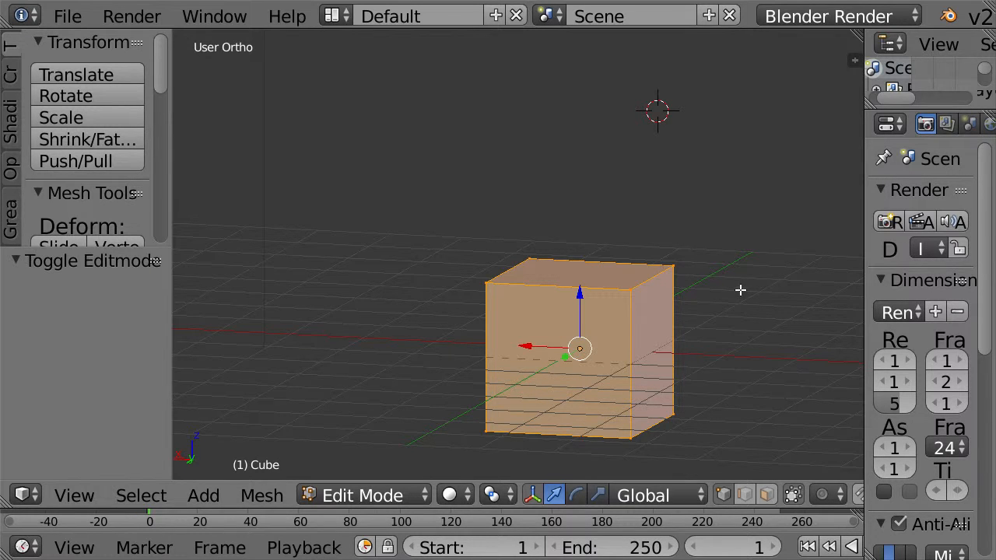
pyautogui.moveTo(770, 252); pyautogui.dragTo(567, 210, button='middle')
pyautogui.moveTo(674, 225); pyautogui.dragTo(549, 232, button='middle')
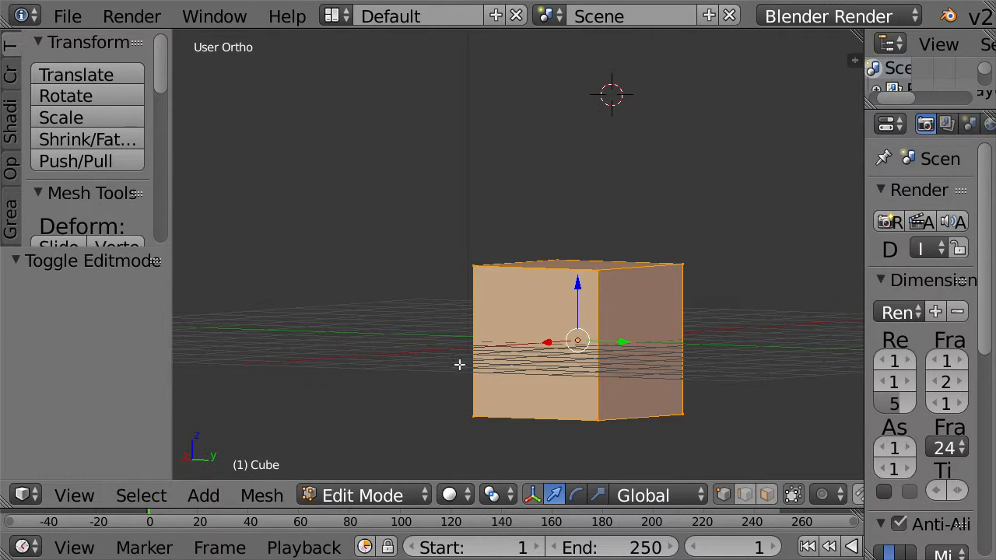
# In front view, add a single horizontal loop cut to the cube near its upper edge and deselect everything
pyautogui.moveTo(471, 330); pyautogui.dragTo(504, 306, button='middle')
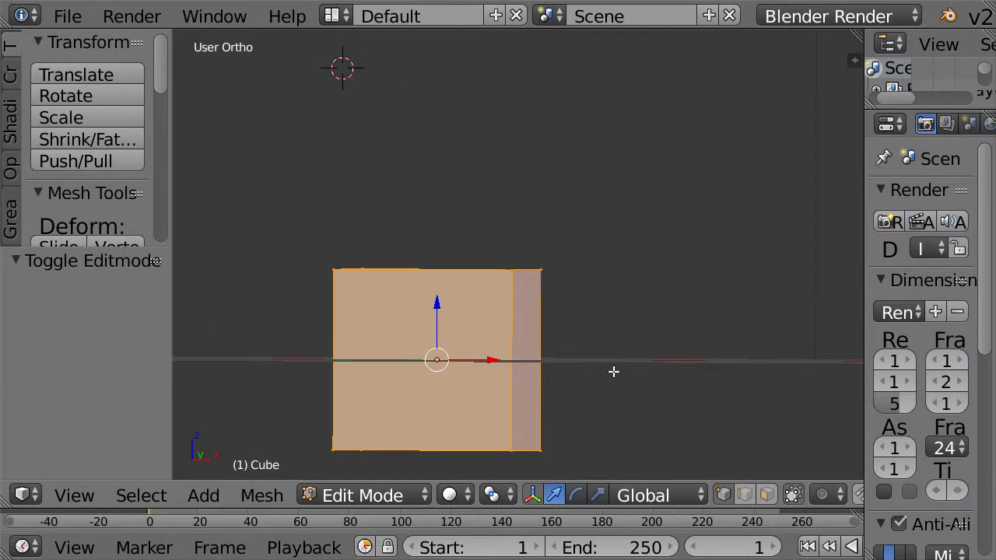
pyautogui.press('KP_1')
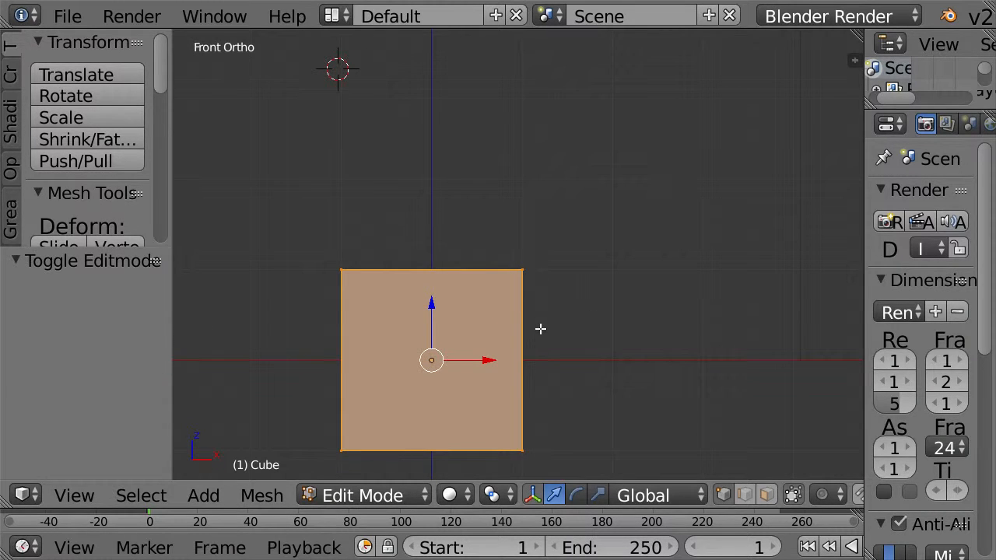
pyautogui.press('a')
pyautogui.hotkey('ctrl', 'r')
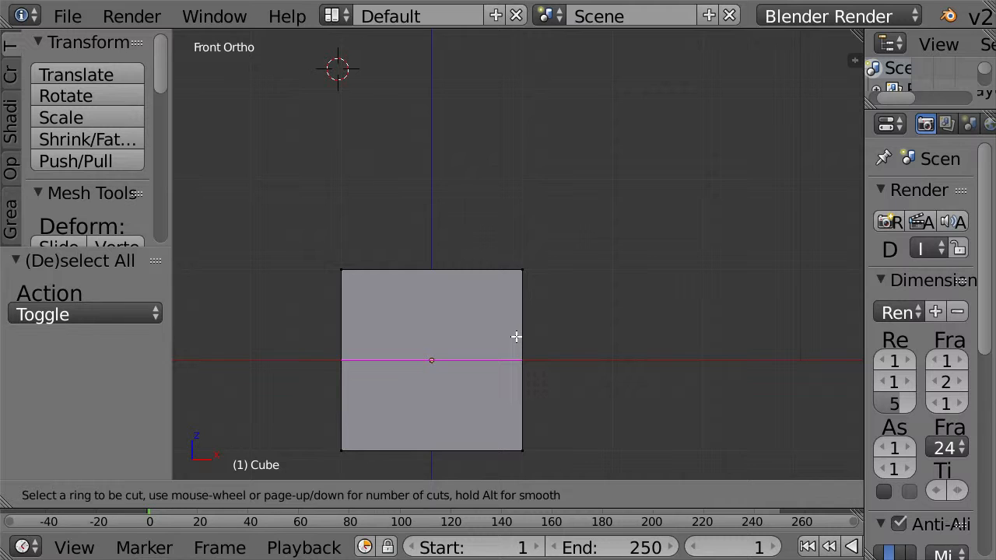
pyautogui.scroll(1, 516, 336)
pyautogui.scroll(-1, 516, 336)
pyautogui.click(517, 336)
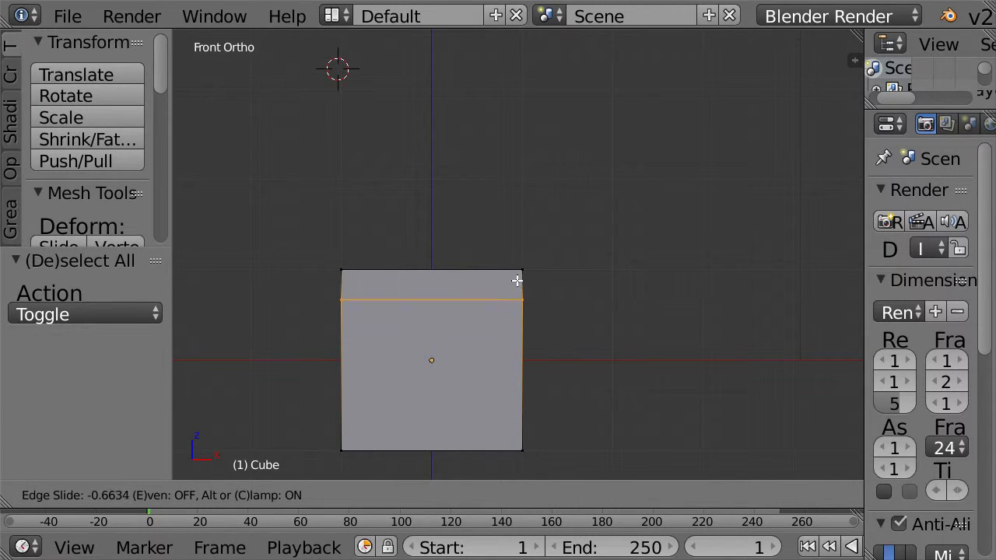
pyautogui.click(712, 288)
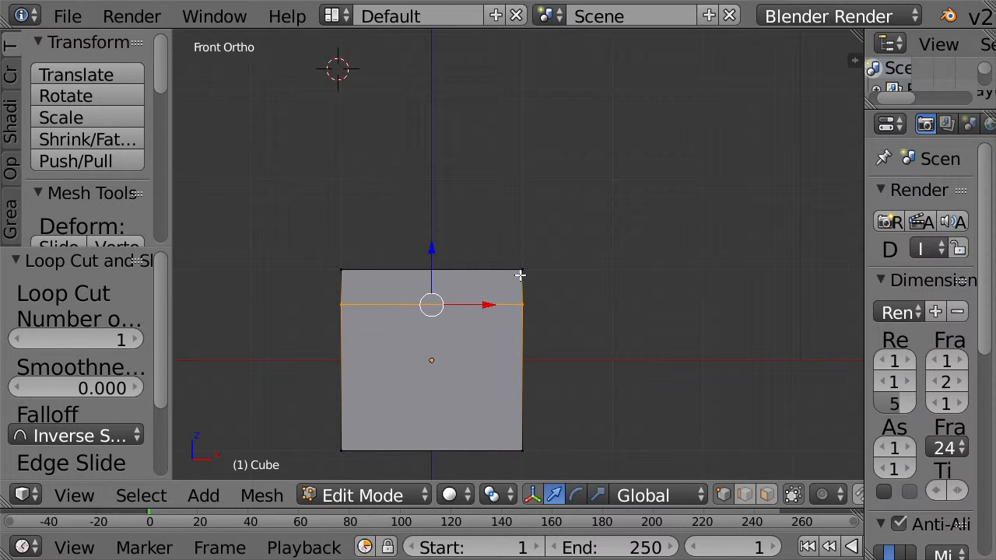
pyautogui.press('a')
# Select the four vertices of the cube's top face and scale them to 0.743 to form a tapered top
pyautogui.moveTo(562, 278); pyautogui.dragTo(506, 314, button='middle')
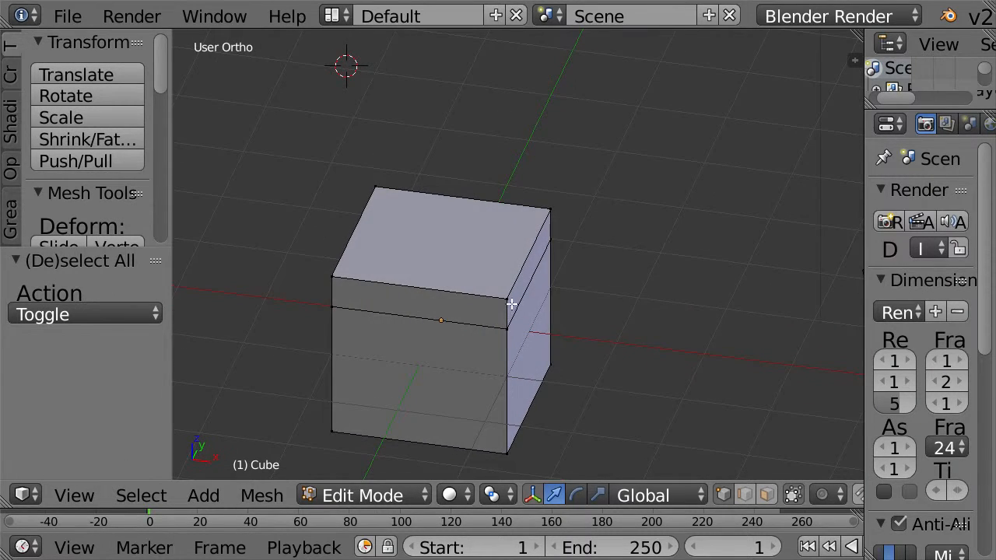
pyautogui.rightClick(508, 299)
pyautogui.keyDown('shift'); pyautogui.rightClick(553, 202); pyautogui.keyUp('shift')
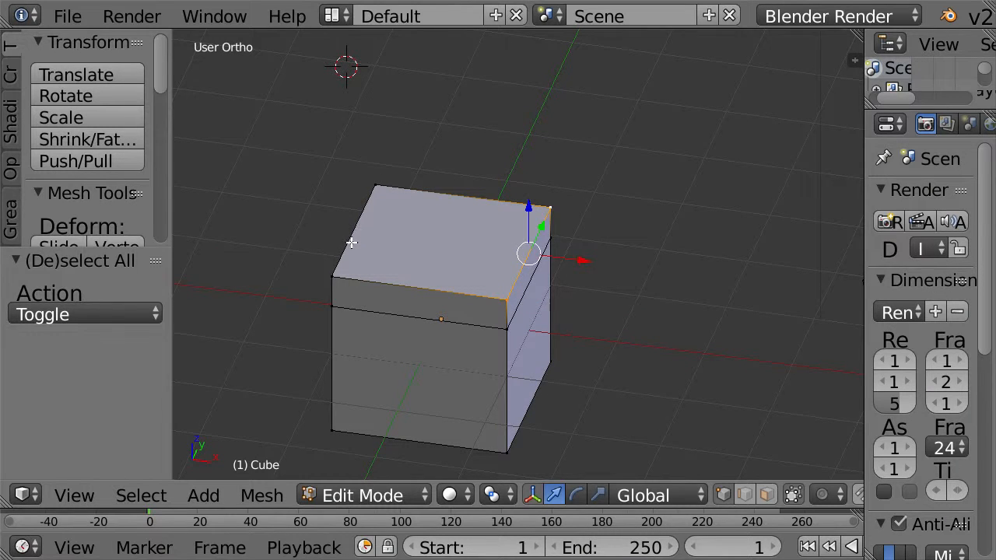
pyautogui.keyDown('alt'); pyautogui.rightClick(480, 291); pyautogui.keyUp('alt')
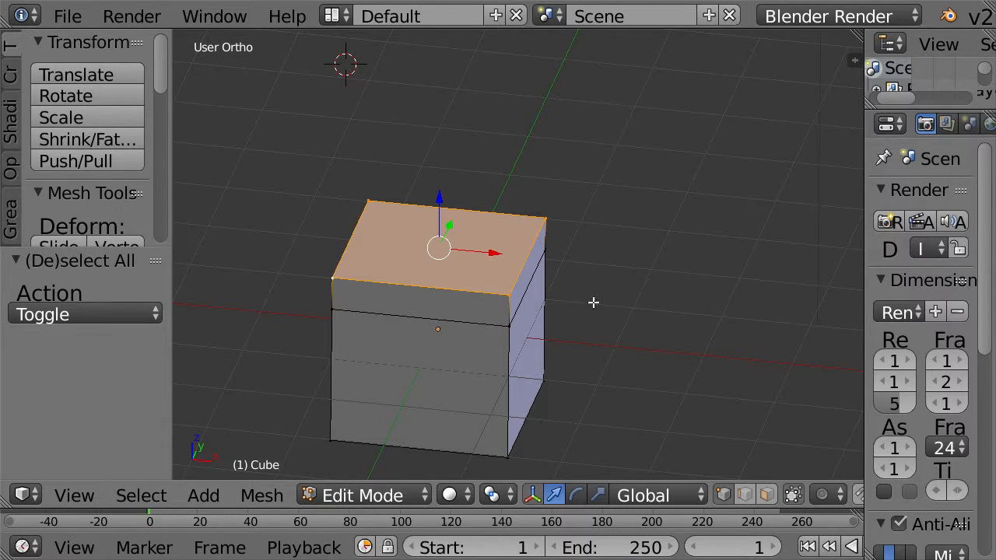
pyautogui.press('KP_1')
pyautogui.click(62, 492)
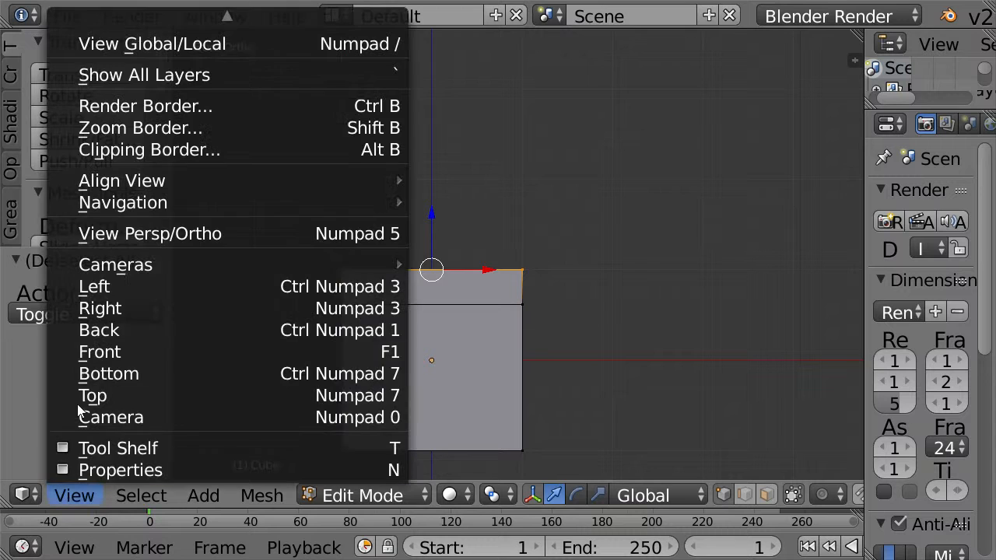
pyautogui.click(83, 393)
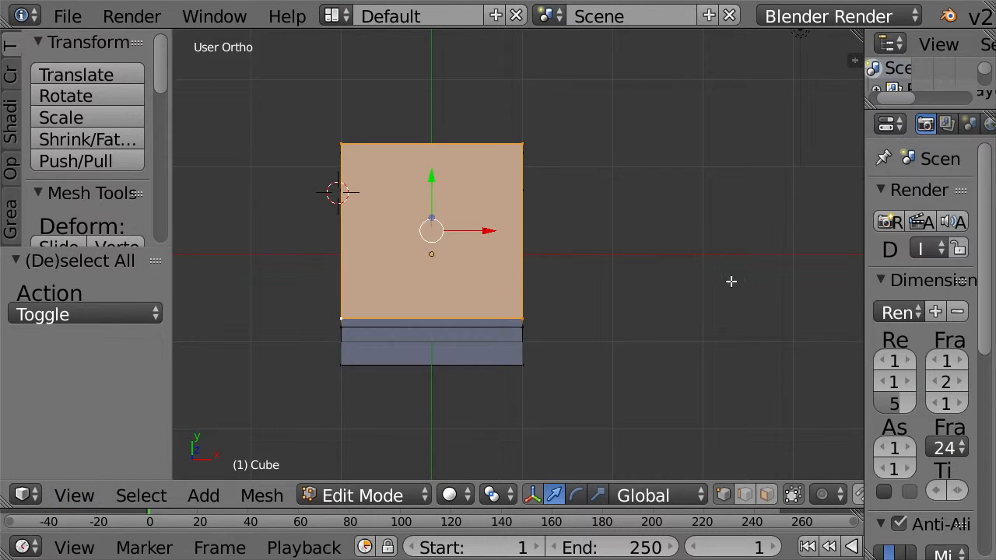
pyautogui.press('KP_7')
pyautogui.press('s')
pyautogui.click(651, 262)
pyautogui.moveTo(651, 262); pyautogui.dragTo(452, 200, button='middle')
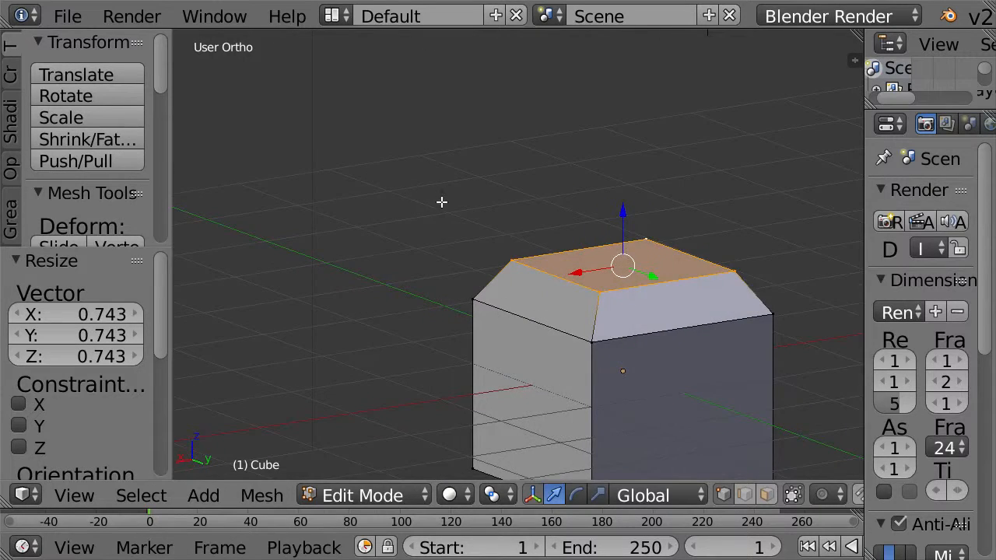
# Inspect the tapered cube in Object Mode, return to Edit Mode and deselect all vertices
pyautogui.press('Tab')
pyautogui.moveTo(741, 317); pyautogui.dragTo(593, 339, button='middle')
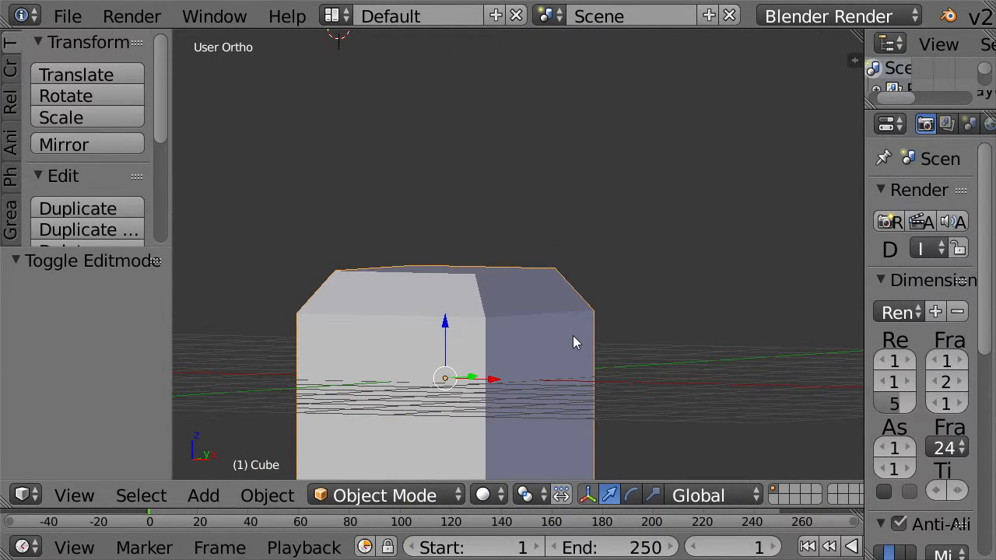
pyautogui.press('Tab')
pyautogui.scroll(-2, 700, 289)
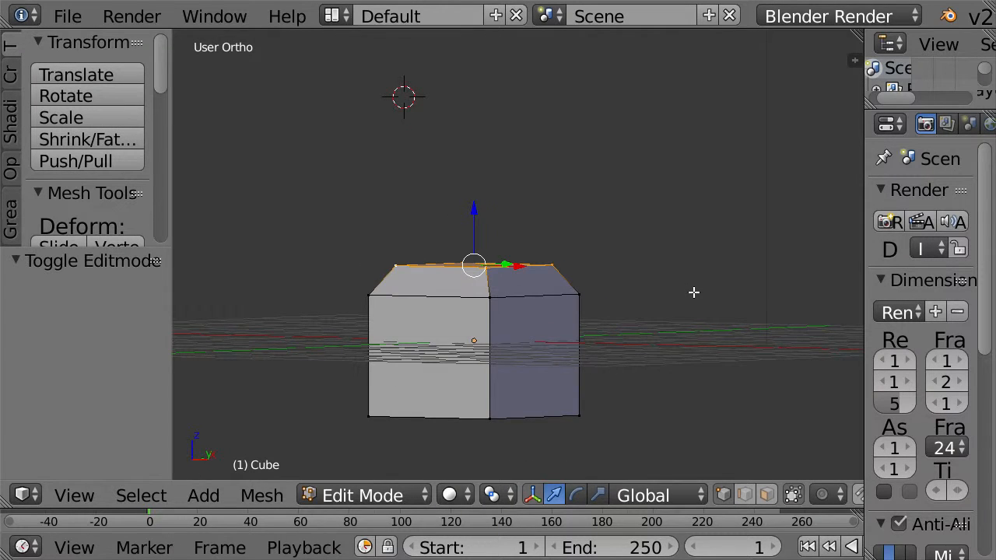
pyautogui.press('a')
pyautogui.moveTo(564, 280); pyautogui.dragTo(649, 293, button='middle')
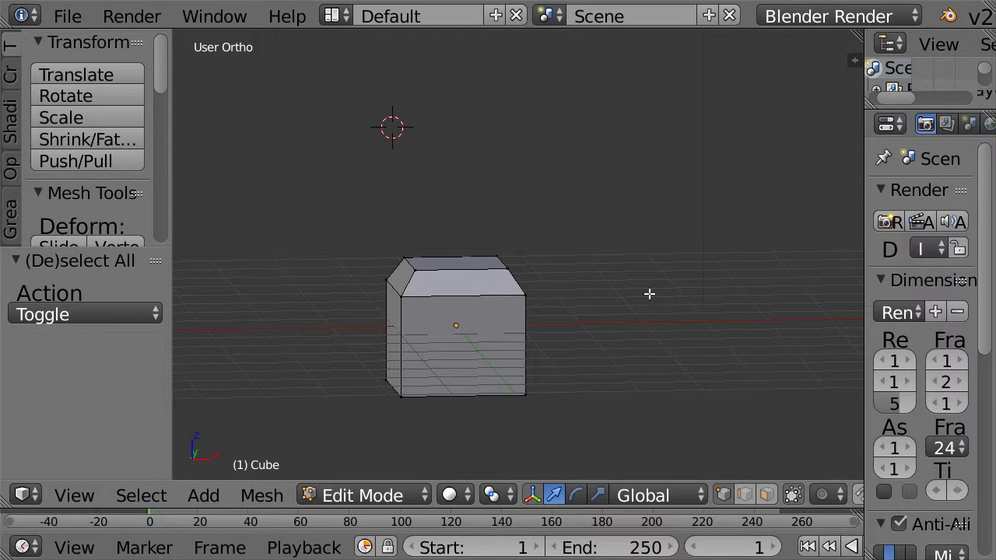
# Compare the tapered cube in wireframe and solid display from several sides, examining the vertices hidden behind the front faces
pyautogui.press('z')
pyautogui.moveTo(596, 242)
pyautogui.mouseDown(button='middle')
pyautogui.moveTo(567, 240)
pyautogui.moveTo(667, 225)
pyautogui.moveTo(636, 252)
pyautogui.moveTo(592, 211)
pyautogui.moveTo(648, 227)
pyautogui.moveTo(693, 211)
pyautogui.moveTo(697, 184)
pyautogui.mouseUp(button='middle')
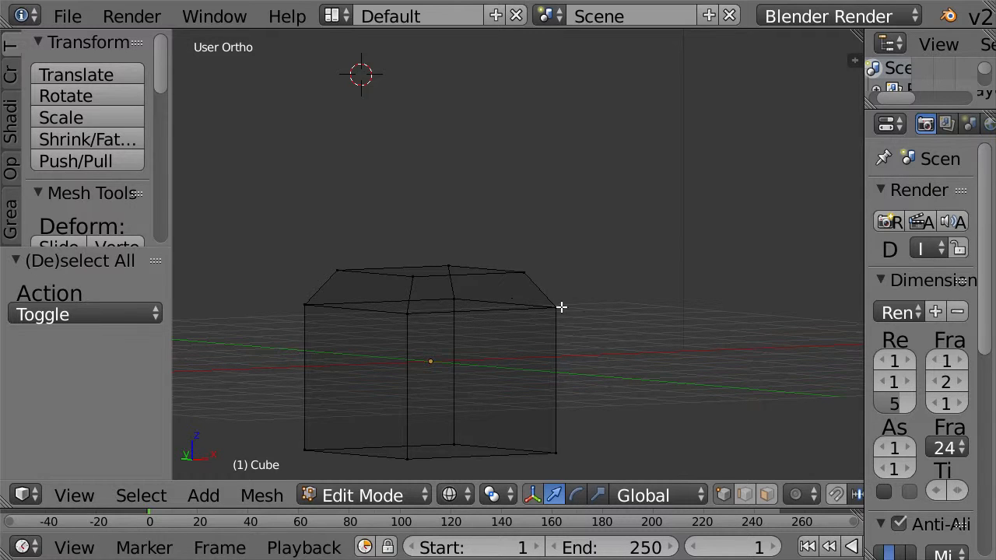
pyautogui.moveTo(603, 299); pyautogui.dragTo(605, 298, button='middle')
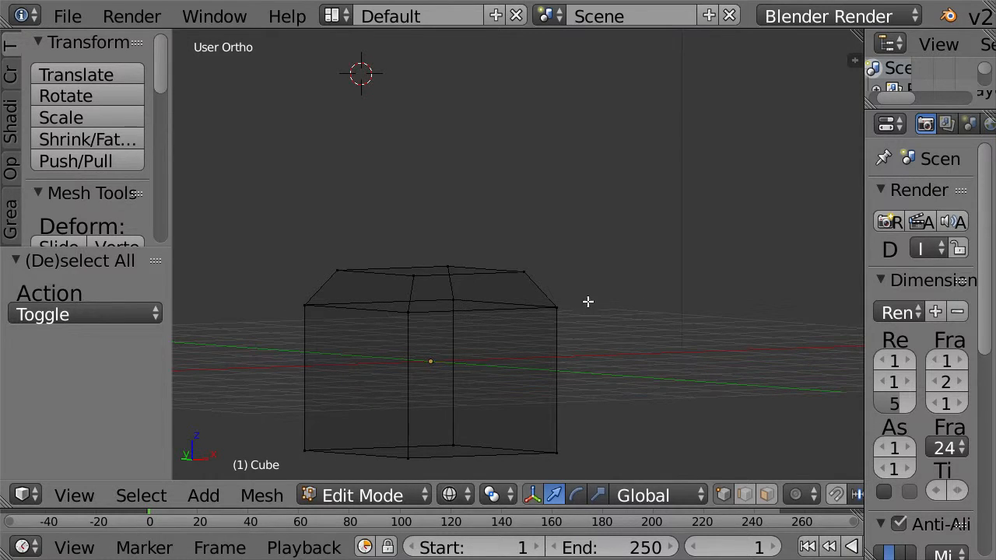
pyautogui.press('z')
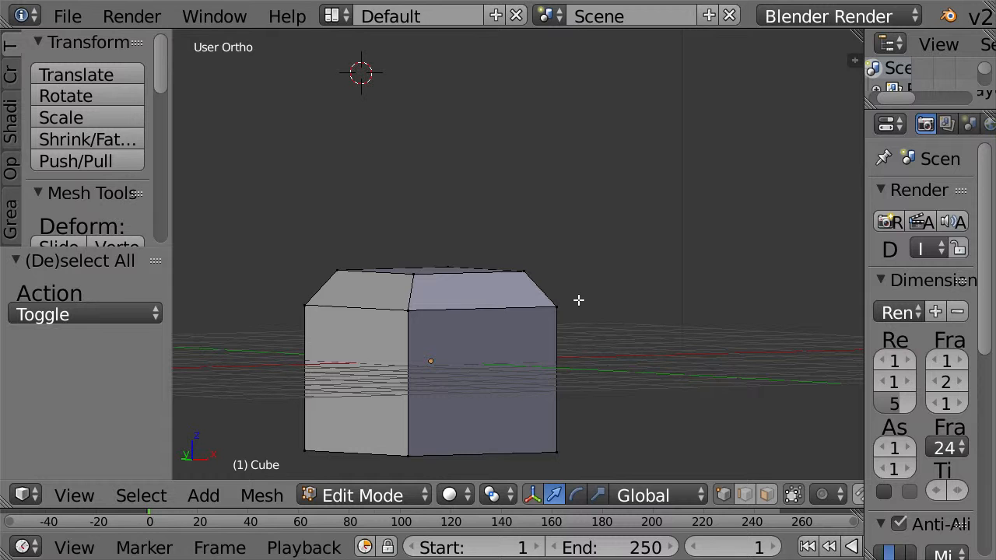
pyautogui.press('z')
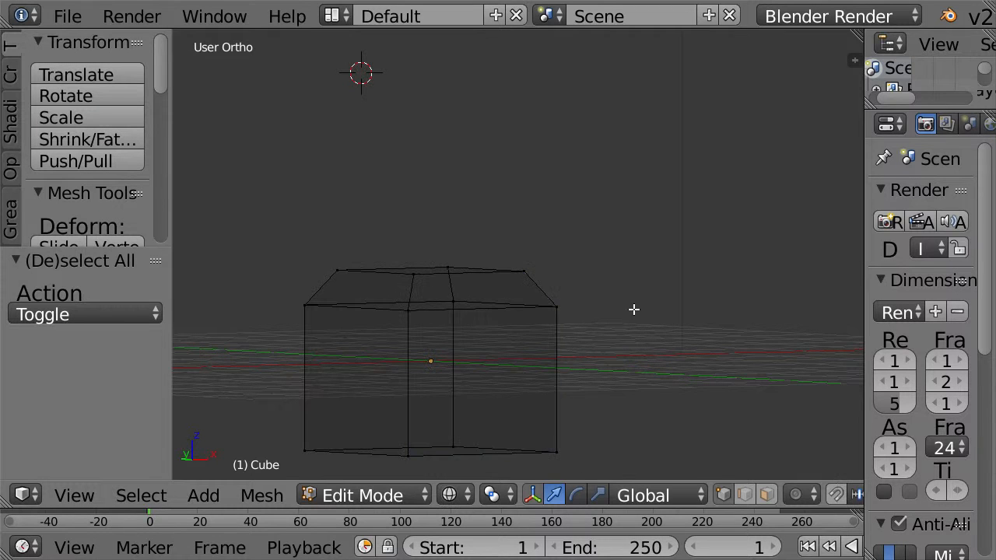
pyautogui.moveTo(682, 282)
pyautogui.mouseDown(button='middle')
pyautogui.moveTo(544, 321)
pyautogui.moveTo(411, 313)
pyautogui.moveTo(658, 306)
pyautogui.moveTo(622, 322)
pyautogui.moveTo(615, 291)
pyautogui.moveTo(641, 252)
pyautogui.moveTo(638, 196)
pyautogui.moveTo(613, 174)
pyautogui.mouseUp(button='middle')
pyautogui.press('z')
pyautogui.scroll(2, 550, 311)
pyautogui.scroll(-1, 638, 198)
pyautogui.press('z')
pyautogui.scroll(-3, 613, 175)
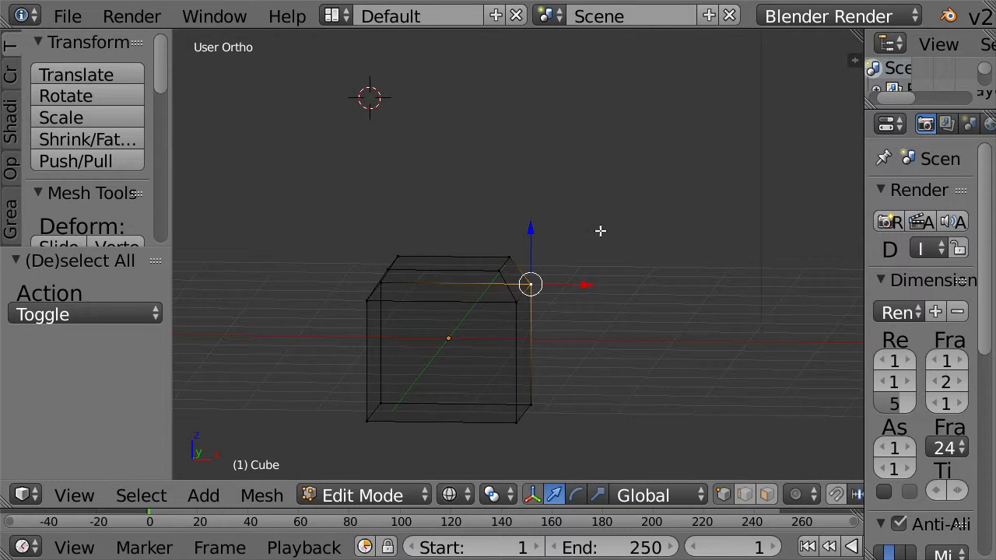
pyautogui.scroll(-1, 601, 231)
pyautogui.moveTo(600, 232); pyautogui.dragTo(558, 258, button='middle')
pyautogui.moveTo(516, 291); pyautogui.dragTo(523, 289, button='middle')
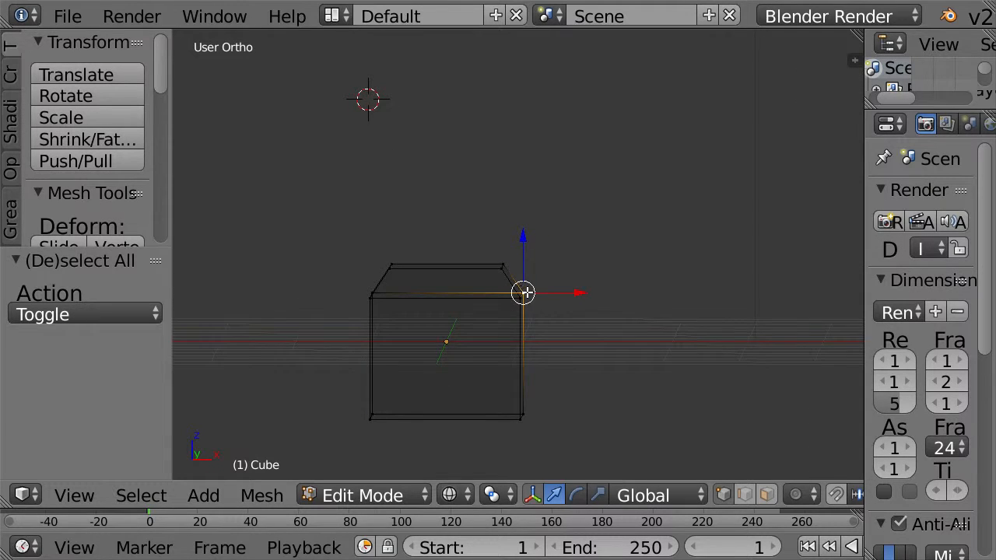
# In solid display, select the visible upper corner vertices on the +X side of the cube
pyautogui.press('z')
pyautogui.rightClick(520, 297)
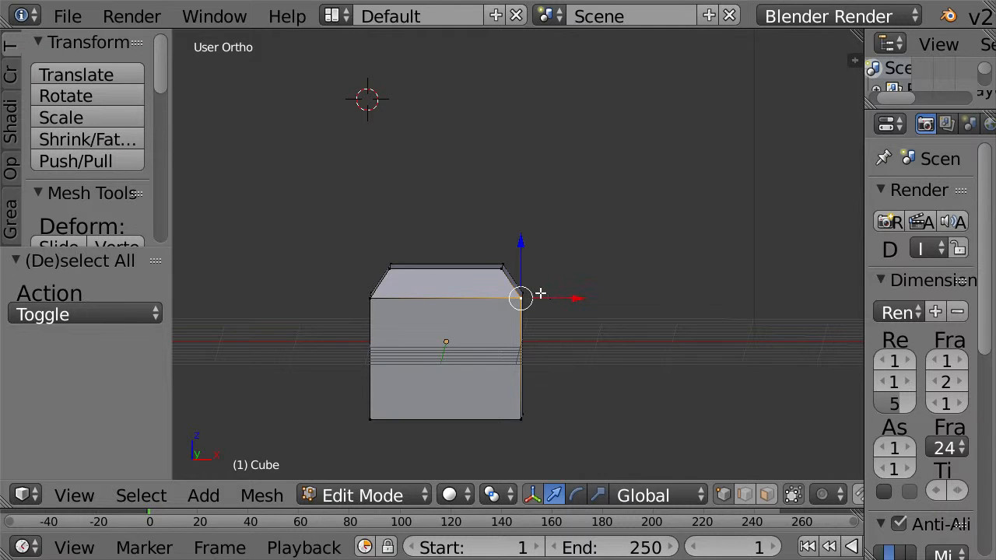
pyautogui.moveTo(540, 293); pyautogui.dragTo(473, 255, button='middle')
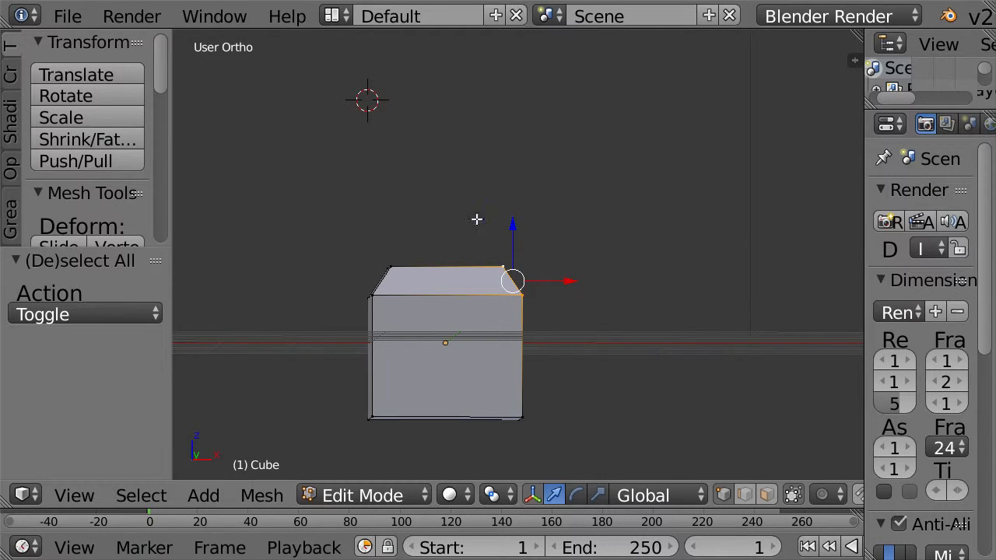
pyautogui.scroll(1, 504, 286)
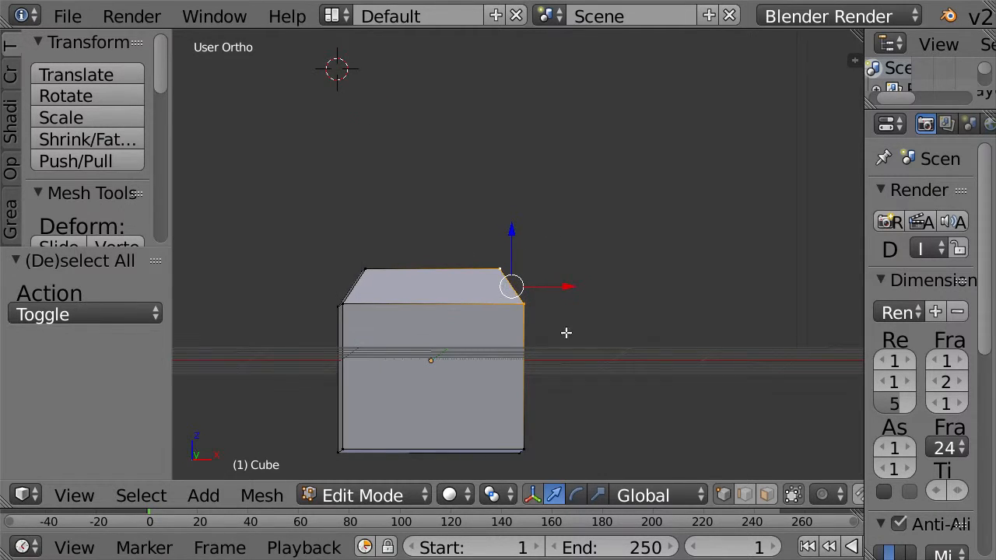
# Box-select all upper vertices on the cube's +X side in wireframe display, check them in solid display, and undo the selection
pyautogui.press('z')
pyautogui.press('a')
pyautogui.press('b')
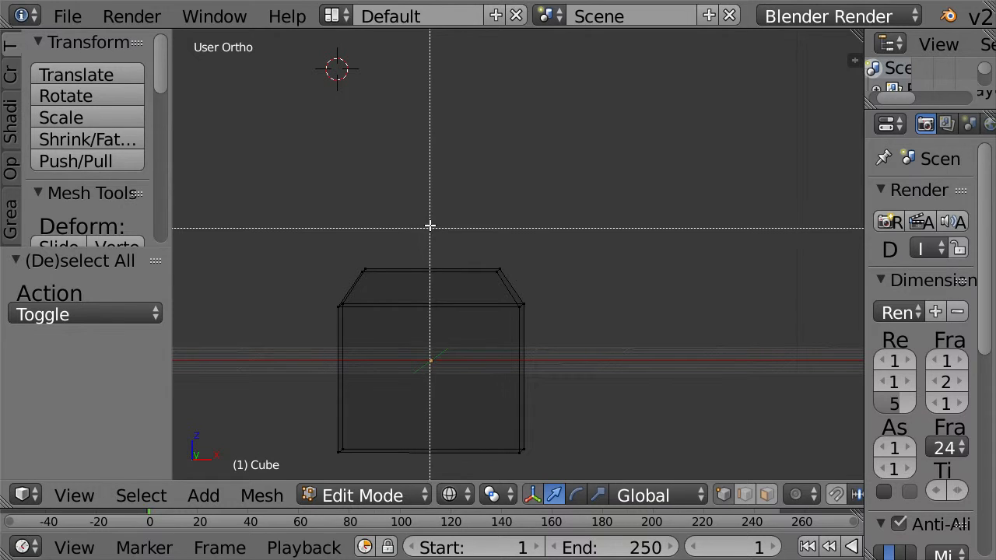
pyautogui.moveTo(425, 207); pyautogui.dragTo(561, 359)
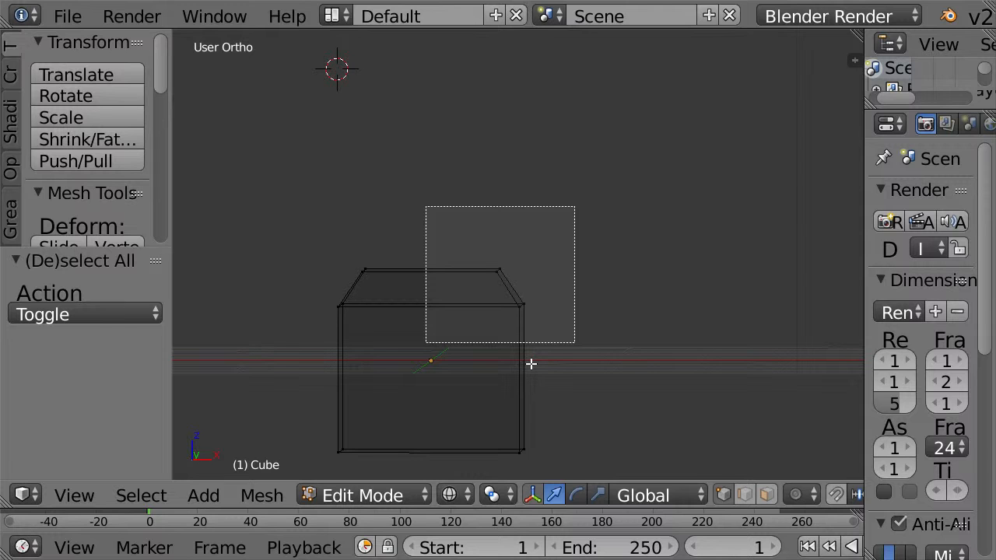
pyautogui.moveTo(585, 322); pyautogui.dragTo(529, 336)
pyautogui.moveTo(529, 335); pyautogui.dragTo(335, 350, button='middle')
pyautogui.moveTo(678, 358)
pyautogui.mouseDown(button='middle')
pyautogui.moveTo(461, 337)
pyautogui.moveTo(683, 366)
pyautogui.moveTo(625, 340)
pyautogui.moveTo(690, 334)
pyautogui.moveTo(662, 361)
pyautogui.mouseUp(button='middle')
pyautogui.press('z')
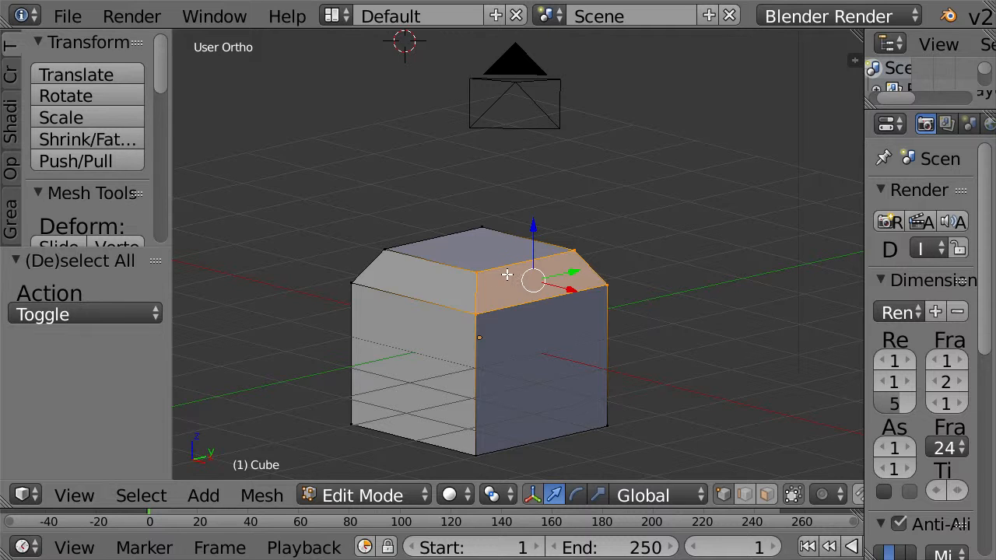
pyautogui.hotkey('ctrl', 'z')
# In front view, add a single horizontal loop cut near the cube's lower edge
pyautogui.moveTo(505, 280); pyautogui.dragTo(769, 267, button='middle')
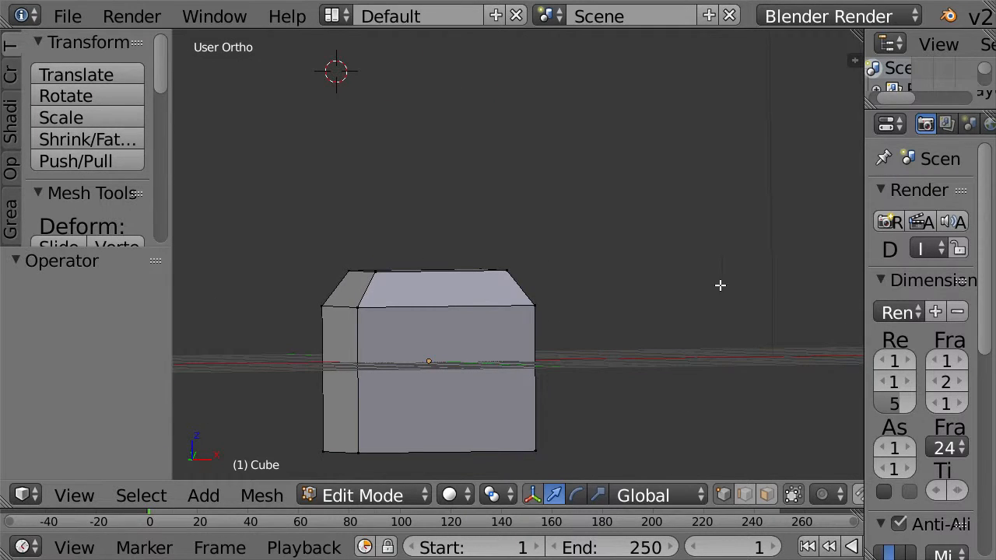
pyautogui.press('KP_1')
pyautogui.hotkey('ctrl', 'r')
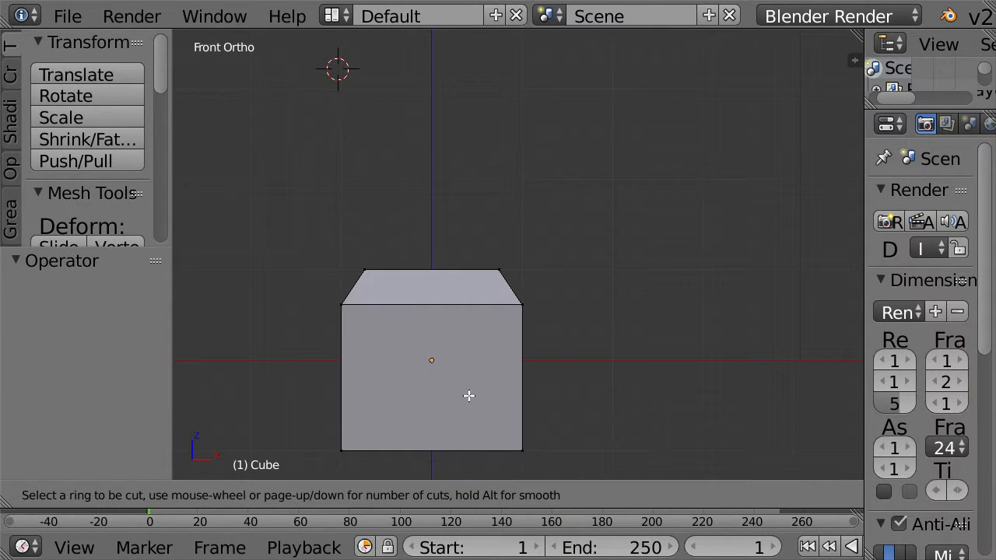
pyautogui.click(508, 413)
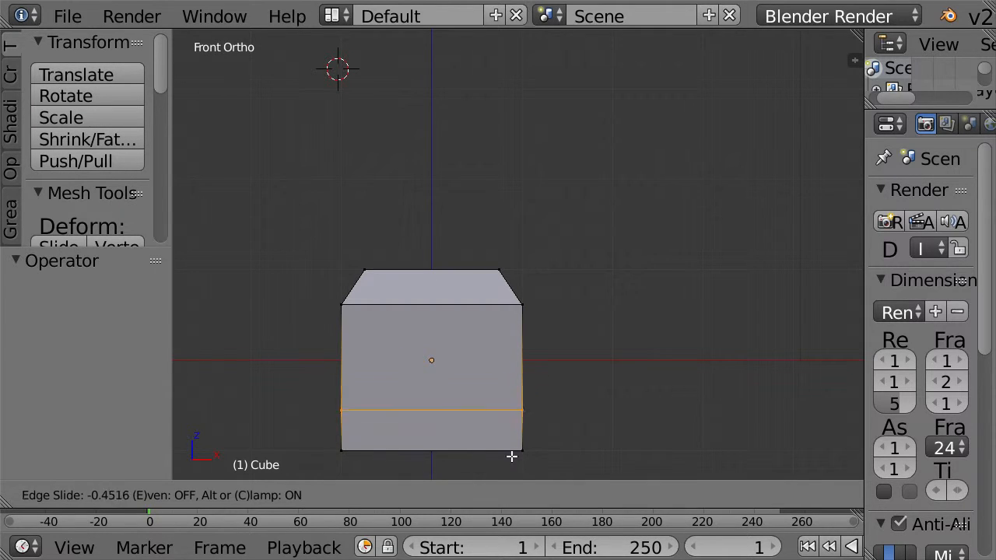
pyautogui.click(515, 452)
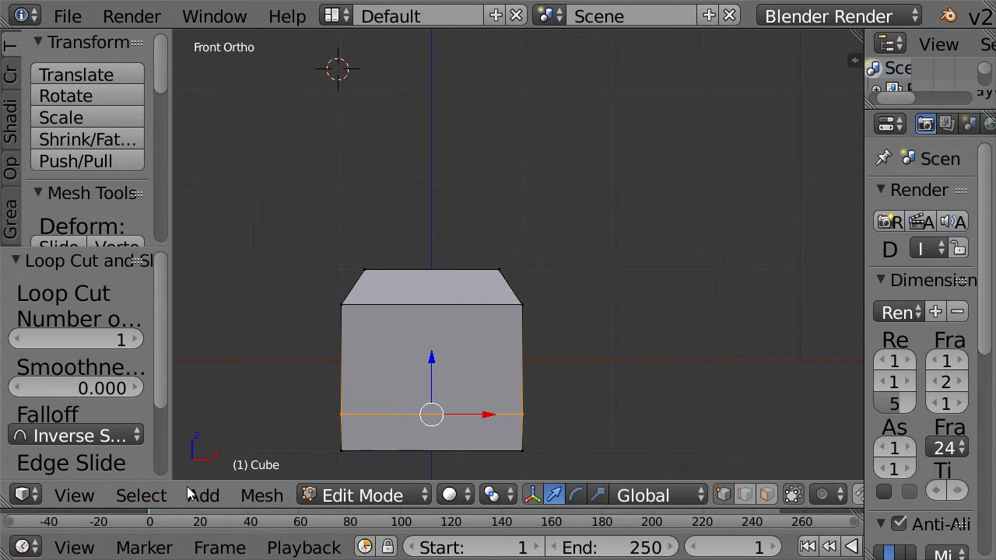
# From the bottom view, select the cube's four bottom vertices, scale them to 0.740 and check the tapered underside
pyautogui.click(81, 495)
pyautogui.click(171, 372)
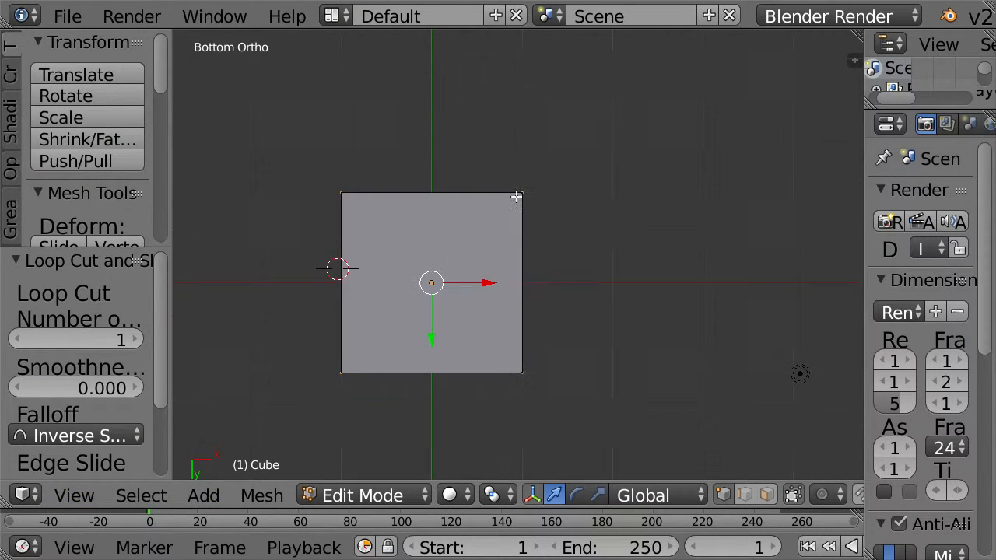
pyautogui.rightClick(522, 193)
pyautogui.keyDown('shift'); pyautogui.rightClick(515, 363); pyautogui.keyUp('shift')
pyautogui.keyDown('shift'); pyautogui.rightClick(353, 376); pyautogui.keyUp('shift')
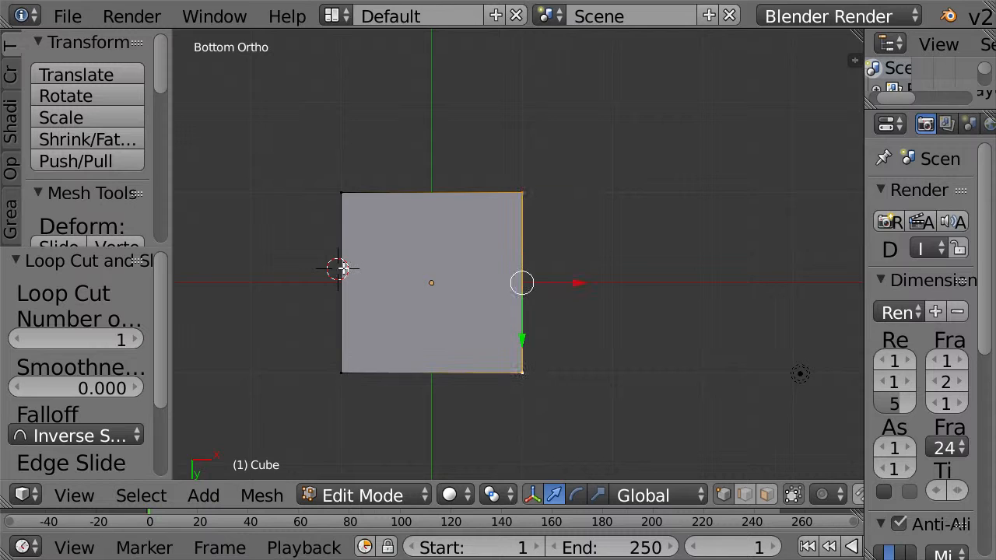
pyautogui.press('e')
pyautogui.press('s')
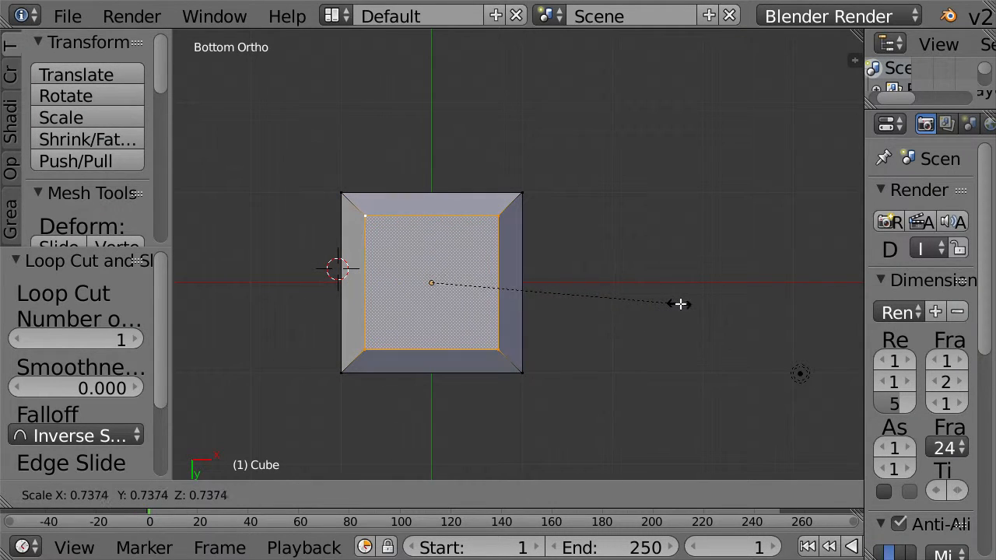
pyautogui.click(683, 161)
pyautogui.moveTo(683, 161); pyautogui.dragTo(474, 378, button='middle')
pyautogui.scroll(1, 524, 371)
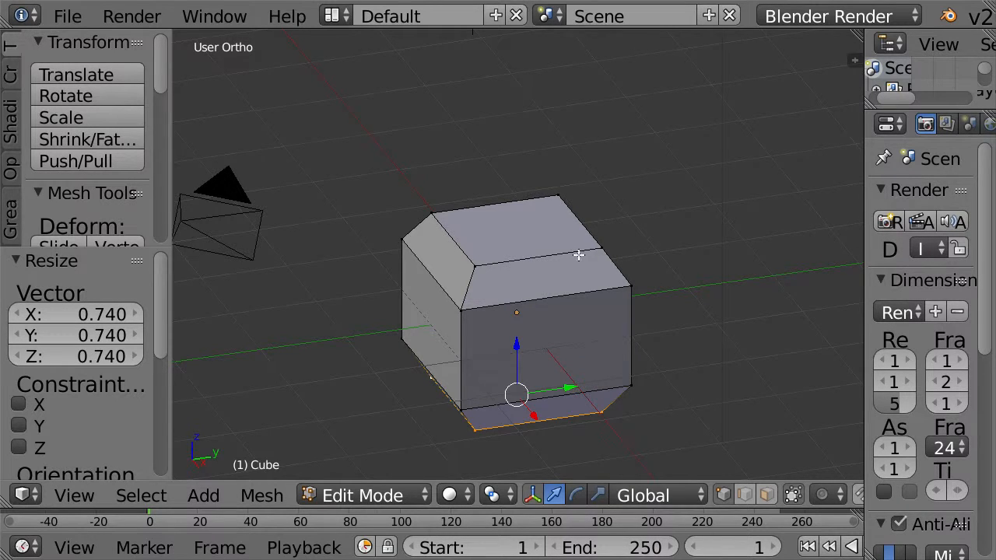
pyautogui.moveTo(578, 255); pyautogui.dragTo(570, 145, button='middle')
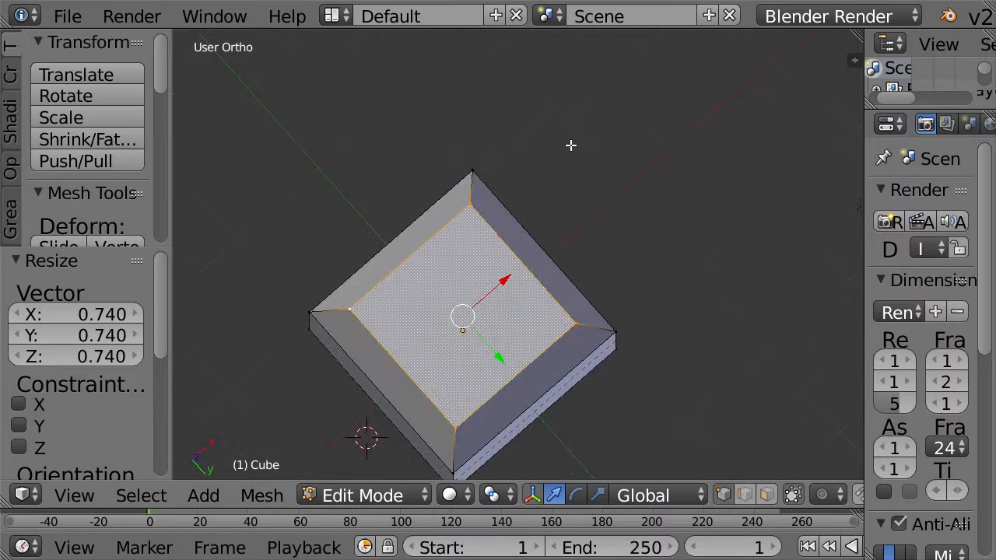
# Try scaling the cube's four selected bottom vertices by a factor of 1.206 and check the shape from the side and below
pyautogui.press('s')
pyautogui.click(560, 224)
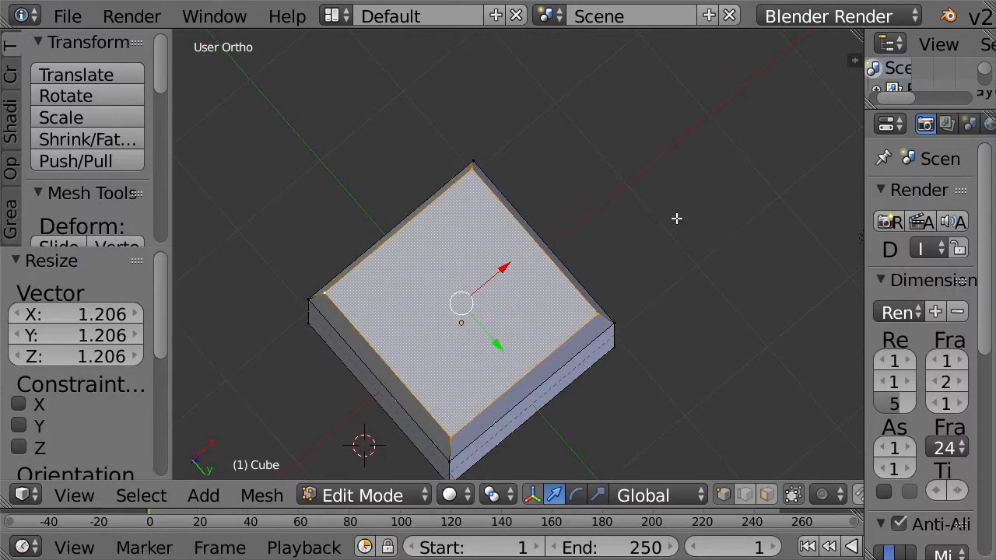
pyautogui.moveTo(676, 218); pyautogui.dragTo(538, 305, button='middle')
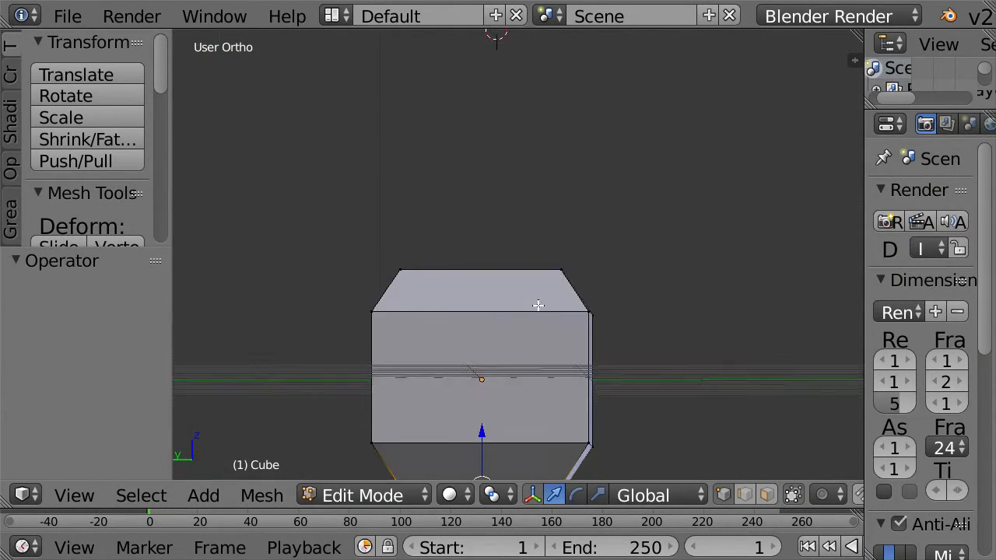
pyautogui.moveTo(577, 268); pyautogui.dragTo(578, 307, button='middle')
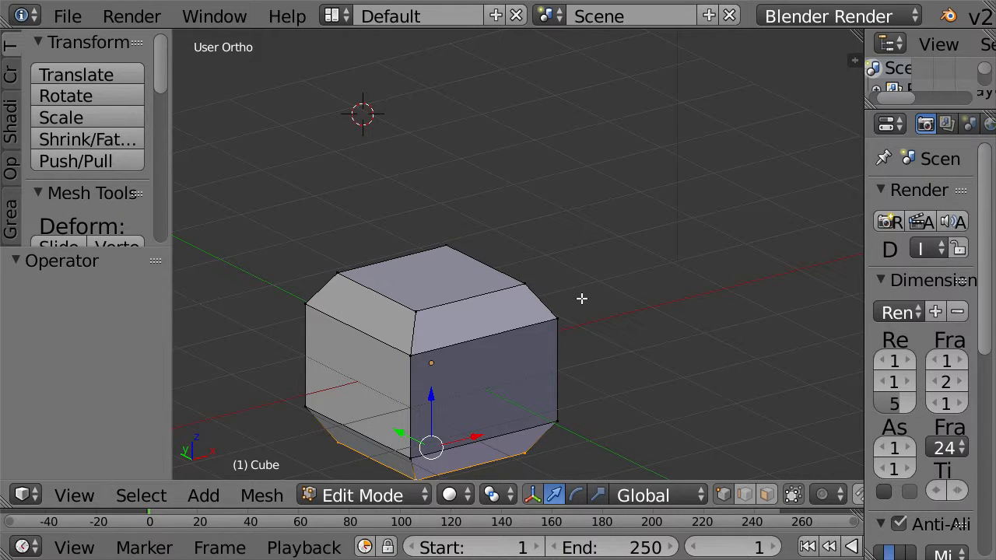
pyautogui.moveTo(521, 335); pyautogui.dragTo(558, 180, button='middle')
pyautogui.moveTo(531, 277); pyautogui.dragTo(545, 168, button='middle')
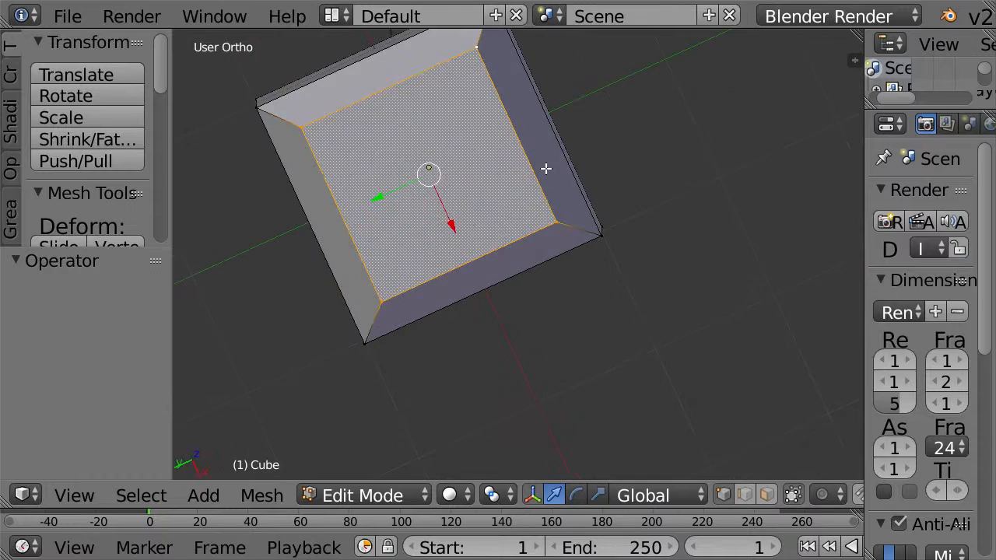
# Clear the selection and select the four upper corner vertices of the cube's middle band
pyautogui.press('a')
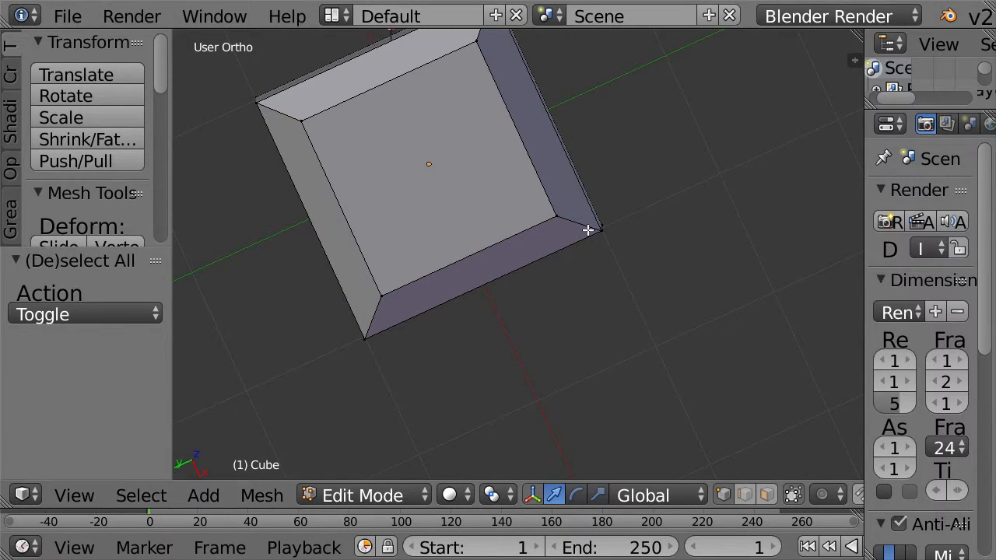
pyautogui.moveTo(589, 227); pyautogui.dragTo(453, 399, button='middle')
pyautogui.moveTo(558, 181); pyautogui.dragTo(456, 291, button='middle')
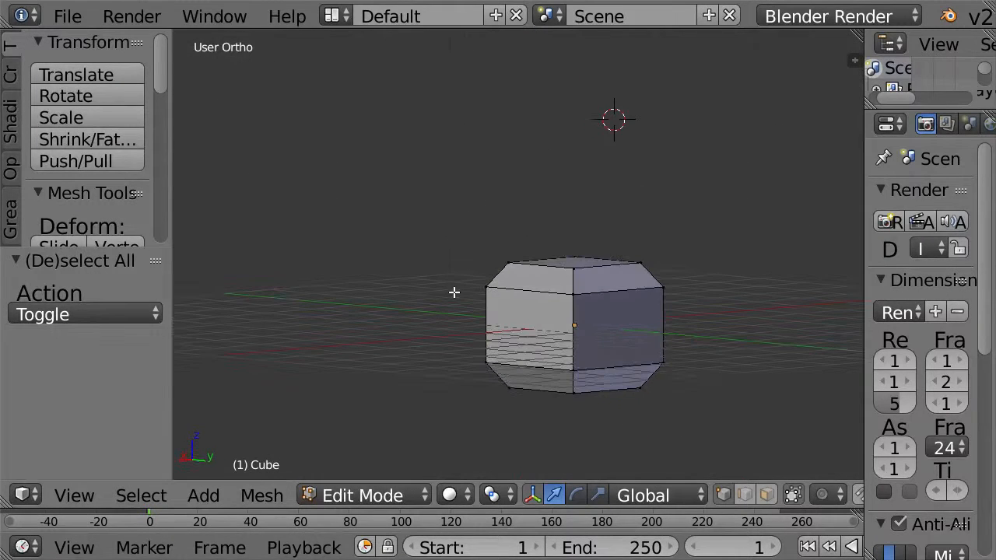
pyautogui.moveTo(565, 303); pyautogui.dragTo(564, 304, button='middle')
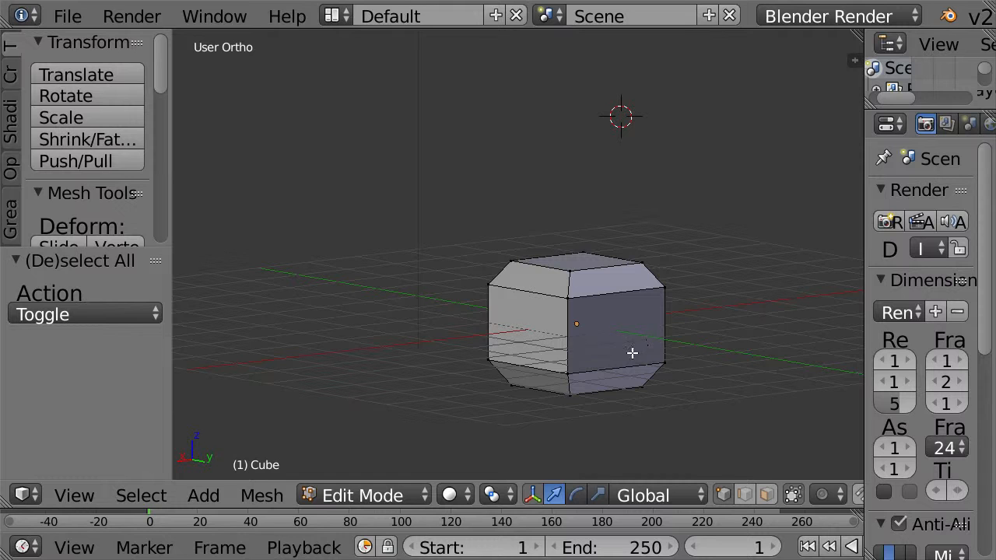
pyautogui.rightClick(654, 287)
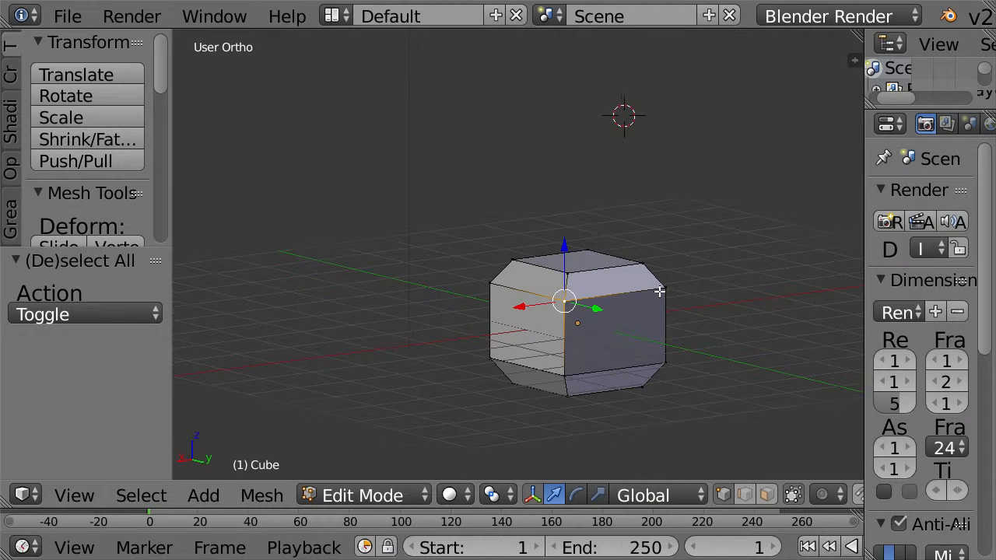
pyautogui.moveTo(658, 291); pyautogui.dragTo(394, 313, button='middle')
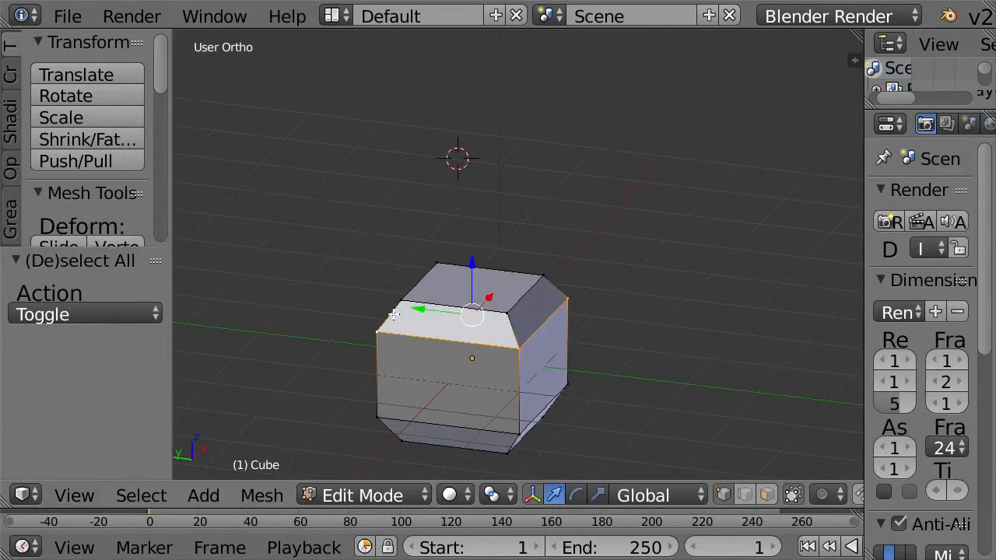
pyautogui.moveTo(618, 307); pyautogui.dragTo(416, 329, button='middle')
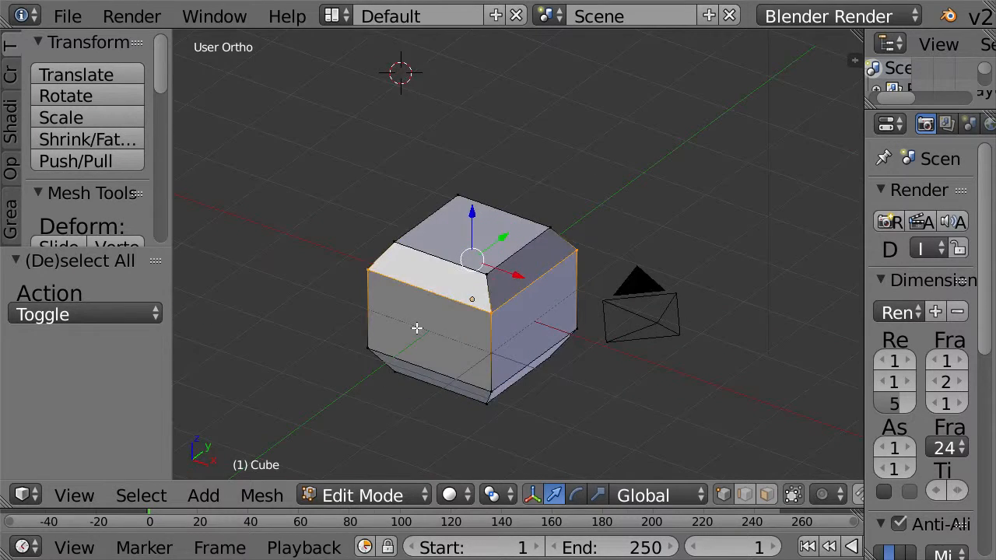
pyautogui.moveTo(673, 266); pyautogui.dragTo(484, 249, button='middle')
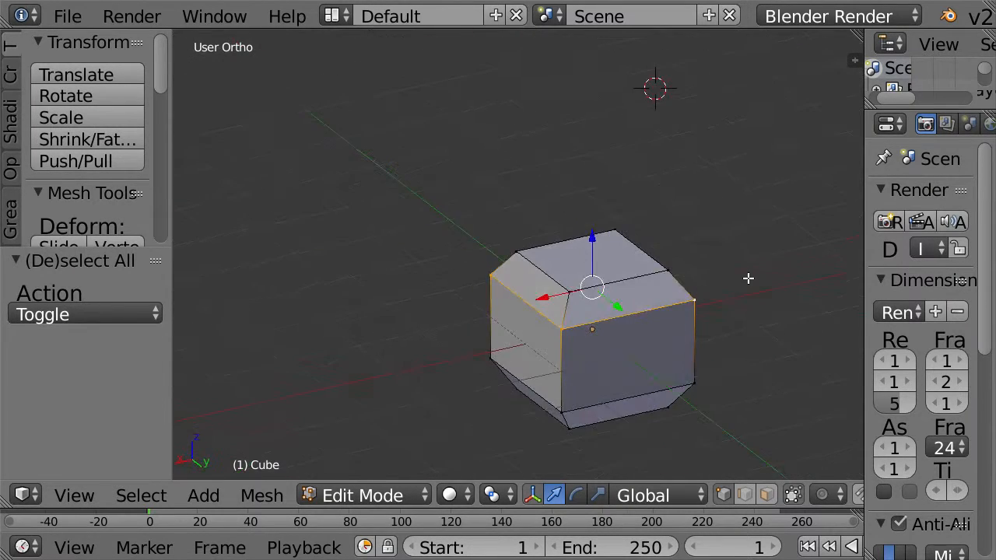
pyautogui.moveTo(749, 278); pyautogui.dragTo(545, 238, button='middle')
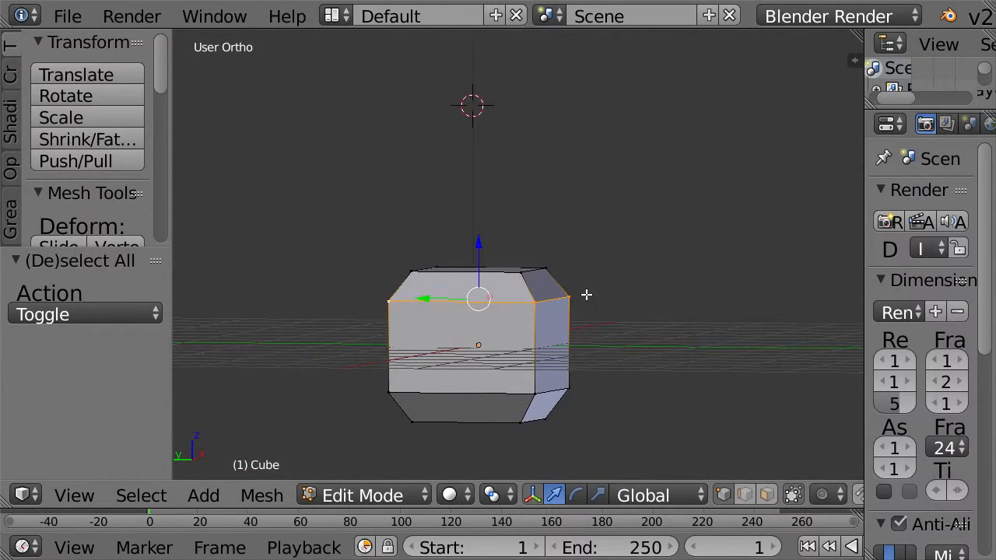
# Add the four lower corner vertices of the middle band to the selection
pyautogui.moveTo(587, 295); pyautogui.dragTo(530, 406, button='middle')
pyautogui.keyDown('alt'); pyautogui.keyDown('shift'); pyautogui.rightClick(578, 391); pyautogui.keyUp('shift'); pyautogui.keyUp('alt')
pyautogui.moveTo(687, 364); pyautogui.dragTo(347, 367, button='middle')
pyautogui.moveTo(639, 330); pyautogui.dragTo(596, 389, button='middle')
# From the bottom view, rotate the selected middle band by 24.587° and deselect everything
pyautogui.click(70, 496)
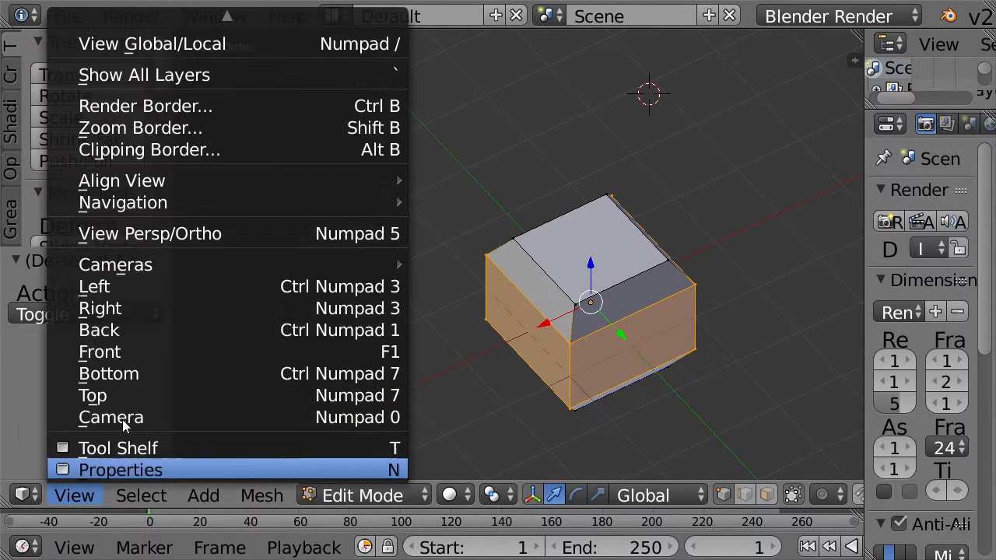
pyautogui.click(138, 376)
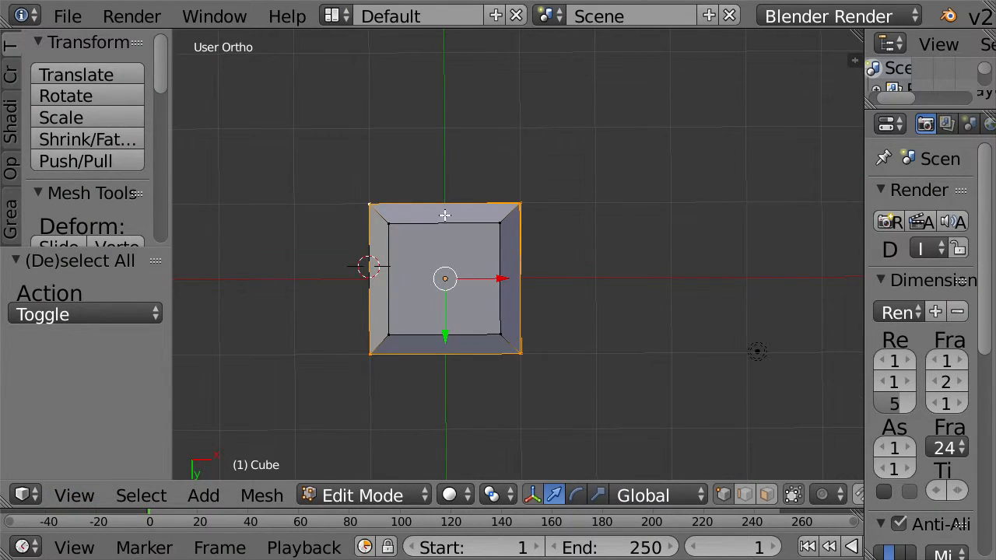
pyautogui.press('r')
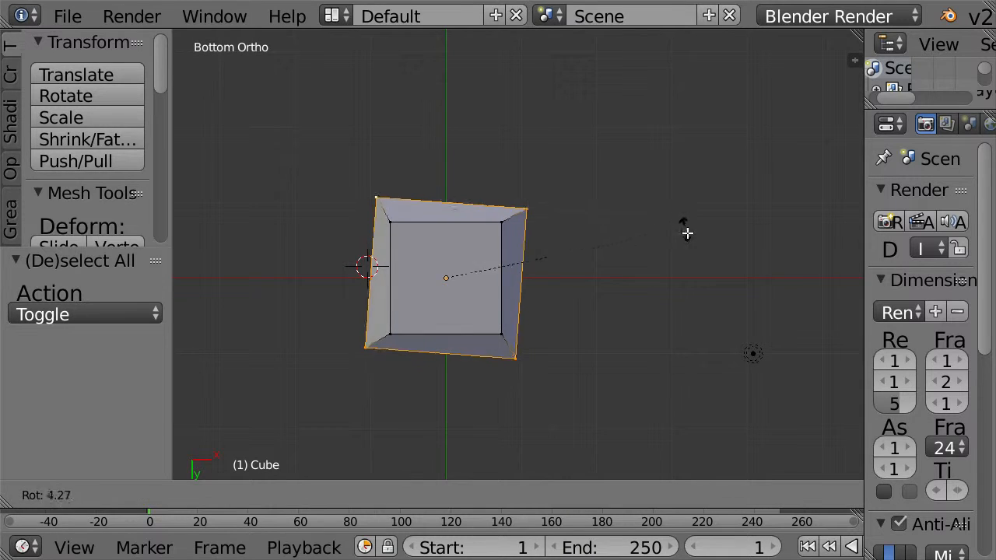
pyautogui.click(653, 308)
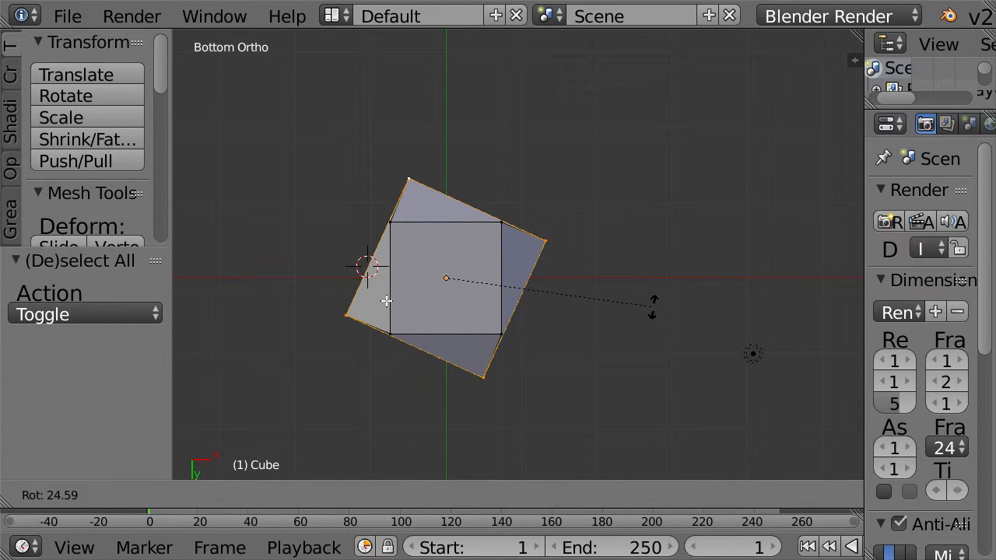
pyautogui.click(533, 267)
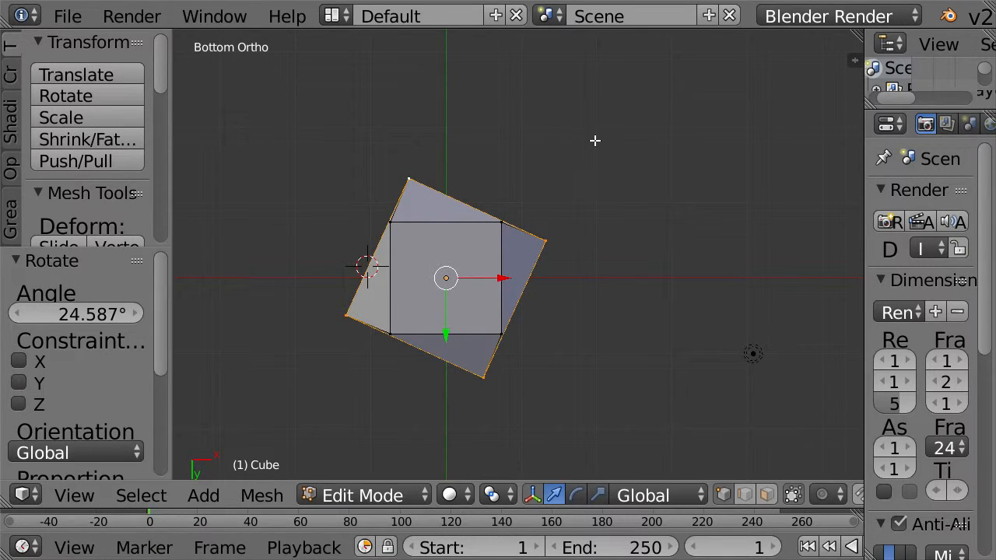
pyautogui.moveTo(596, 137); pyautogui.dragTo(399, 327, button='middle')
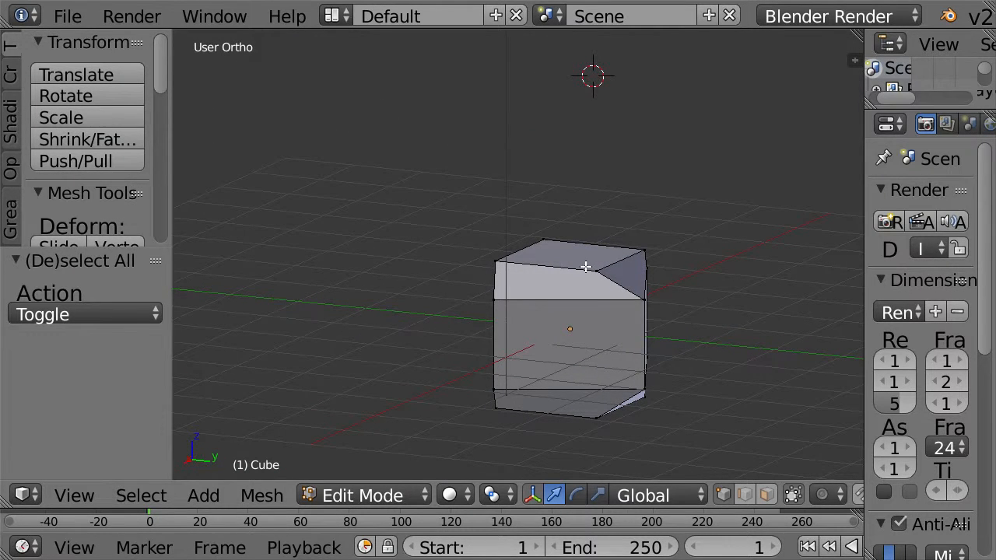
# Try selecting one edge of the top face and rotating it by 163.09° in the view plane
pyautogui.scroll(1, 606, 277)
pyautogui.rightClick(612, 274)
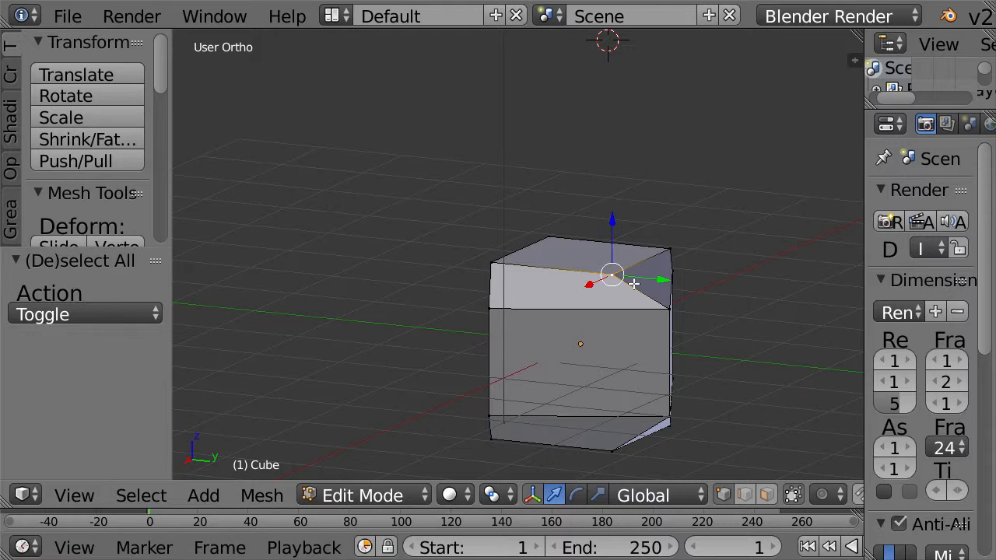
pyautogui.press('r')
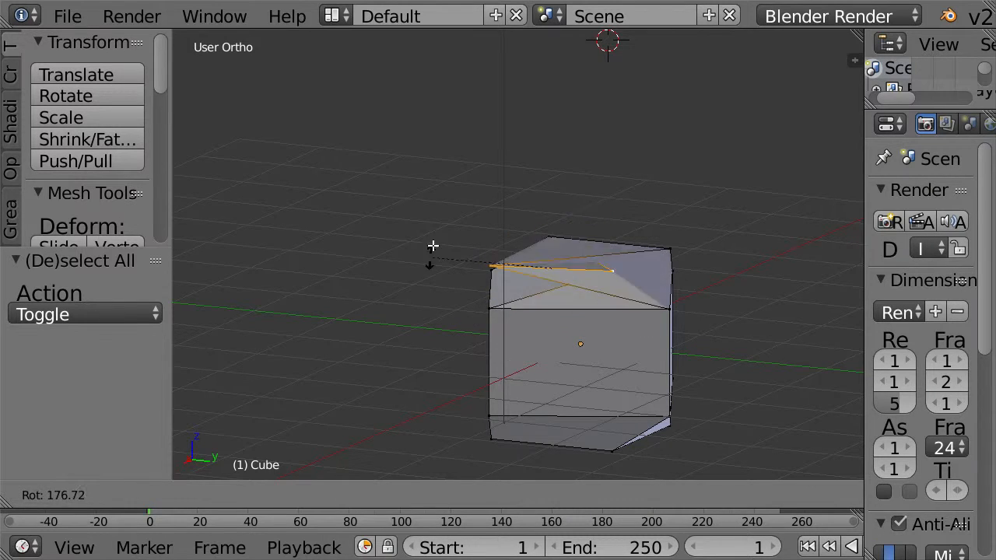
pyautogui.click(454, 283)
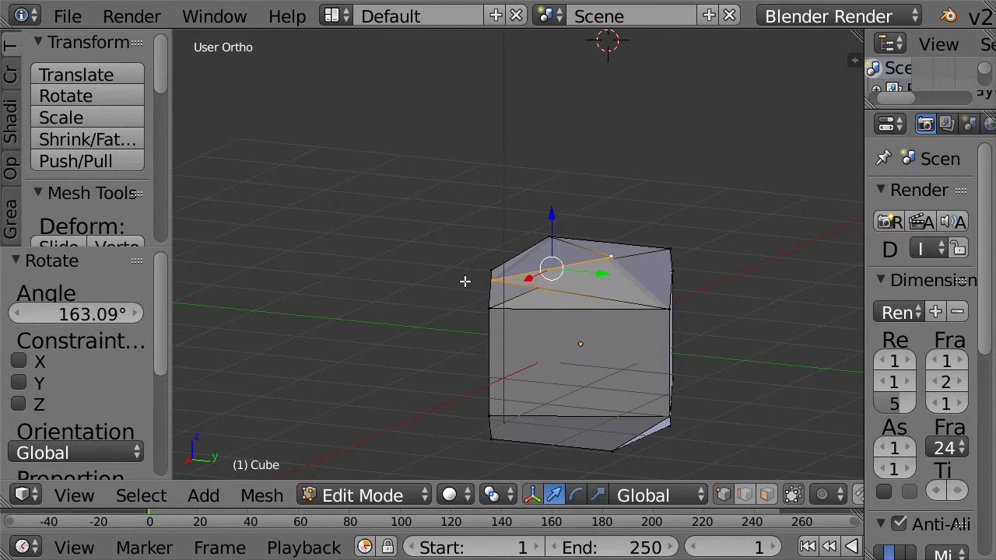
# Inspect the twisted shape from several sides in Object Mode and return to Edit Mode
pyautogui.moveTo(795, 143); pyautogui.dragTo(907, 277, button='middle')
pyautogui.scroll(-3, 687, 205)
pyautogui.press('Tab')
pyautogui.scroll(2, 470, 279)
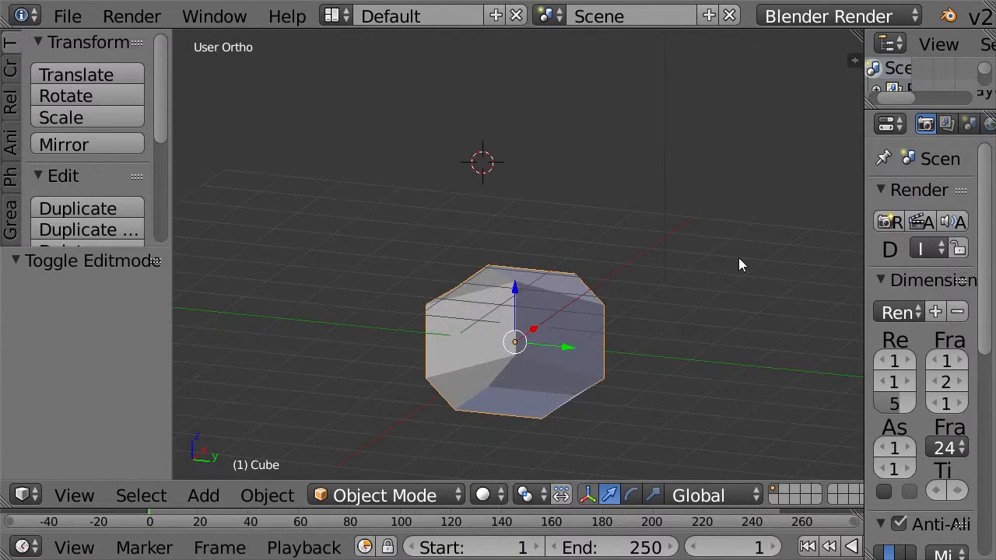
pyautogui.moveTo(738, 257); pyautogui.dragTo(602, 385, button='middle')
pyautogui.moveTo(646, 337); pyautogui.dragTo(441, 176, button='middle')
pyautogui.press('Tab')
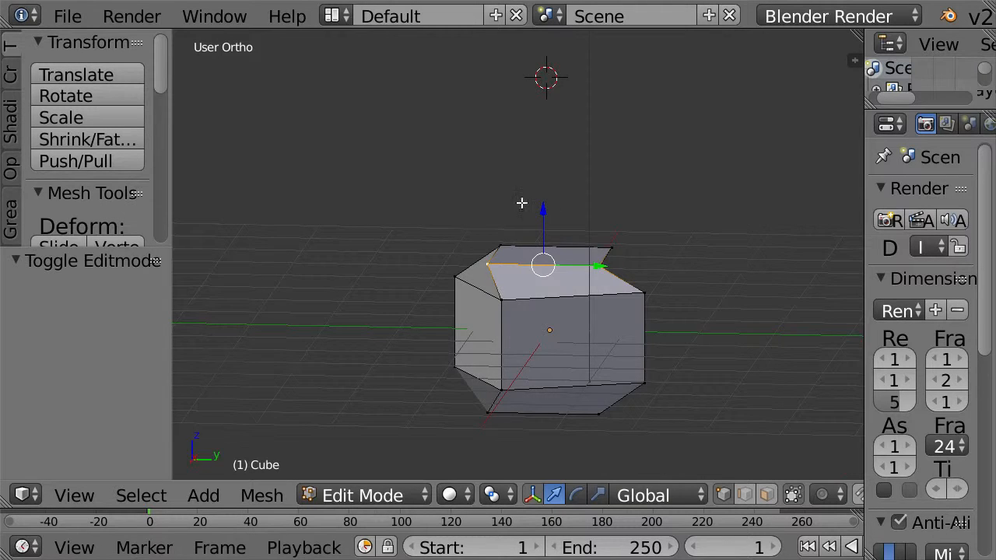
# Select the four corner vertices of the cube's top face
pyautogui.moveTo(521, 203); pyautogui.dragTo(582, 222, button='middle')
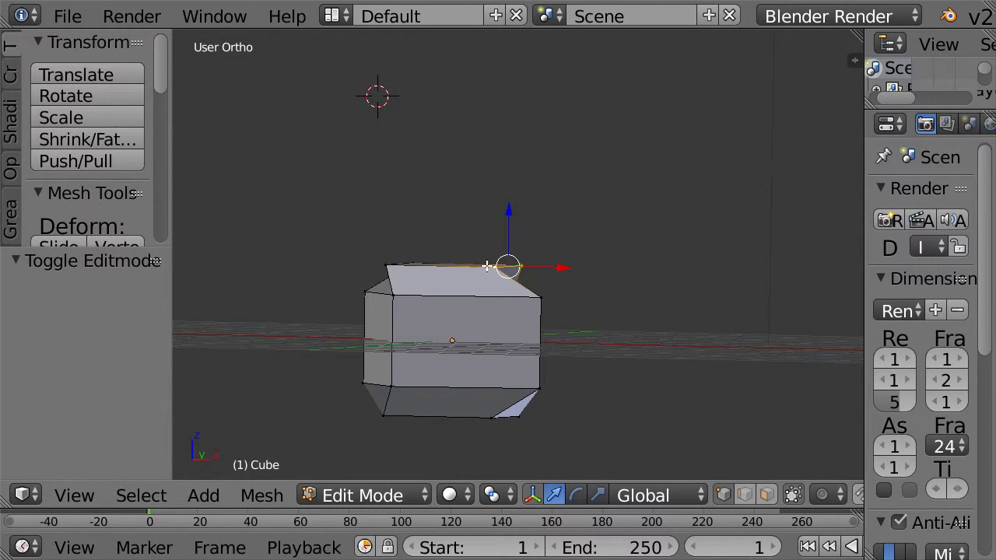
pyautogui.press('KP_1')
pyautogui.moveTo(473, 269); pyautogui.dragTo(416, 281, button='middle')
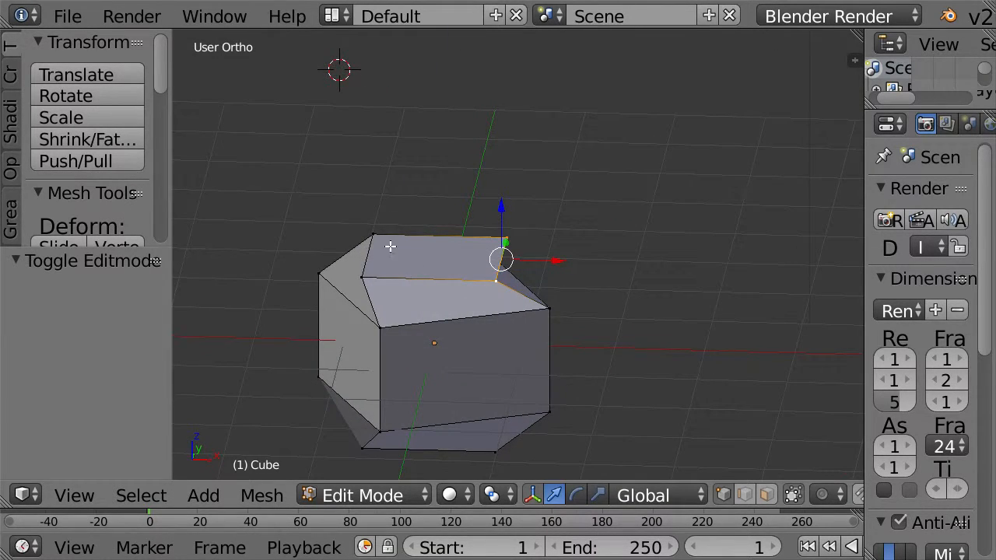
pyautogui.scroll(-1, 385, 269)
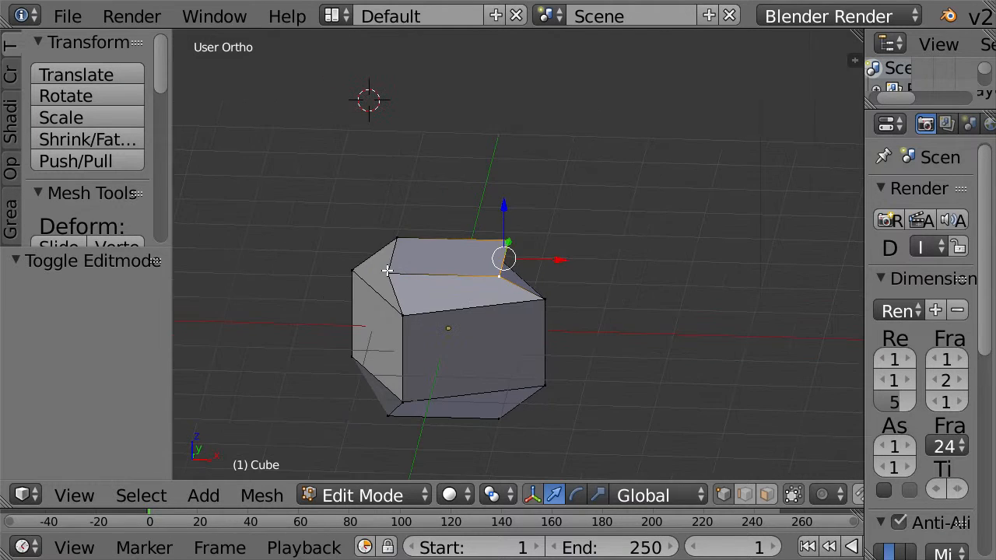
pyautogui.rightClick(387, 270)
pyautogui.keyDown('shift'); pyautogui.rightClick(397, 238); pyautogui.keyUp('shift')
pyautogui.keyDown('shift'); pyautogui.rightClick(507, 242); pyautogui.keyUp('shift')
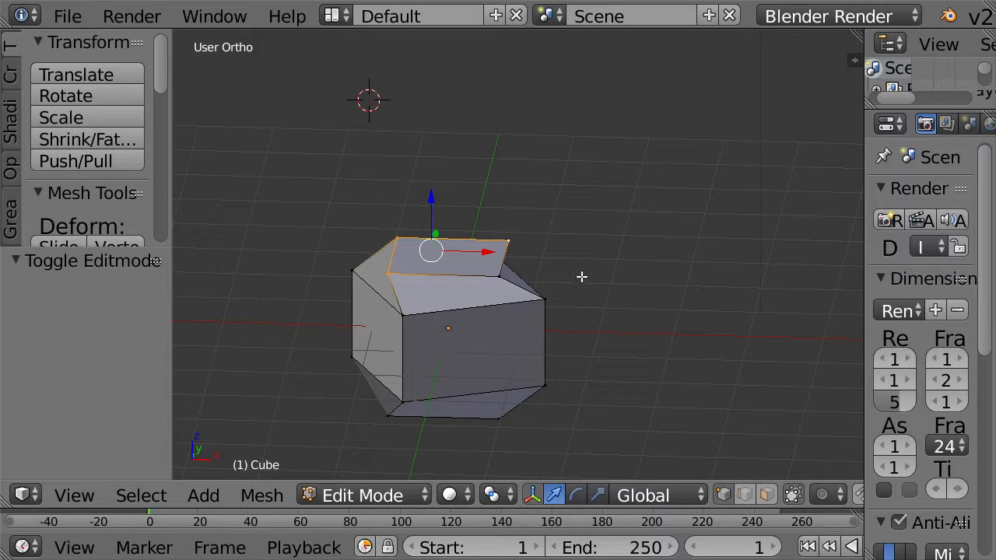
# Try deleting the top face's selected vertices with the Vertices option and undo the deletion
pyautogui.press('x')
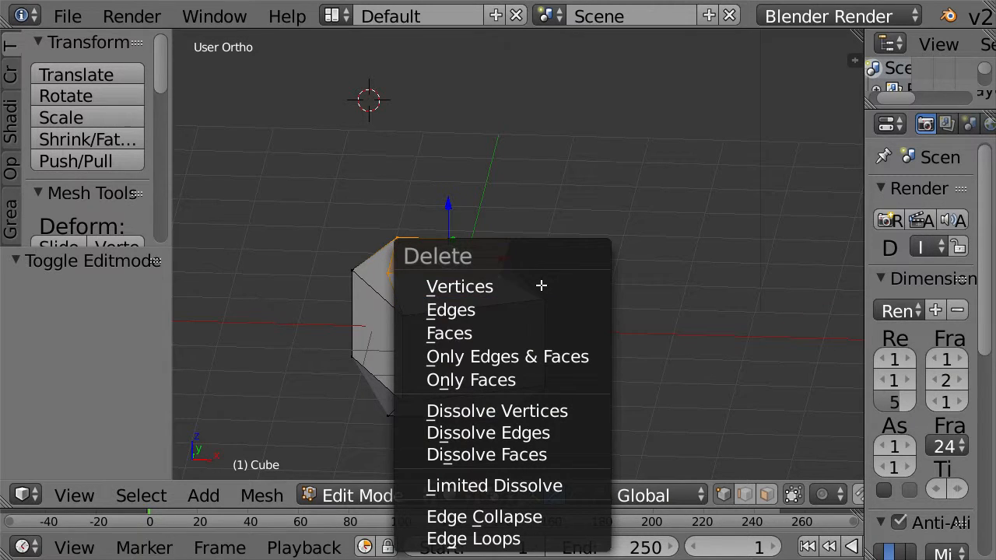
pyautogui.click(485, 308)
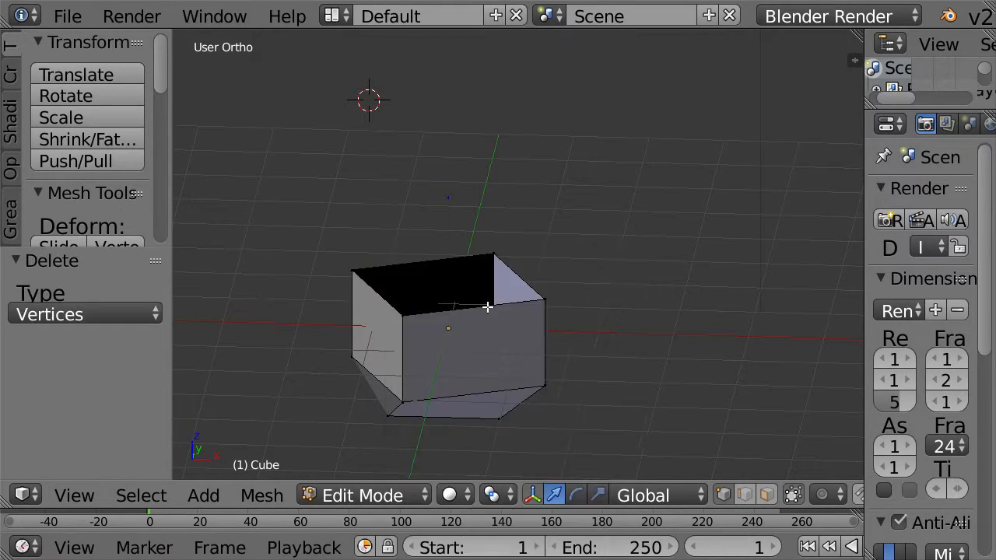
pyautogui.hotkey('ctrl', 'z')
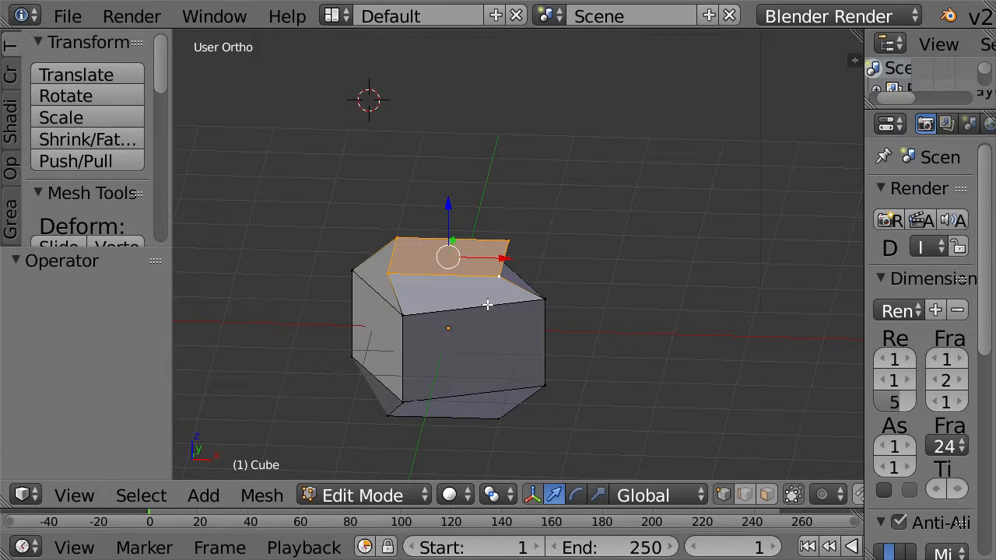
# Delete the top face with the Only Faces option, keeping its vertices and edges
pyautogui.press('x')
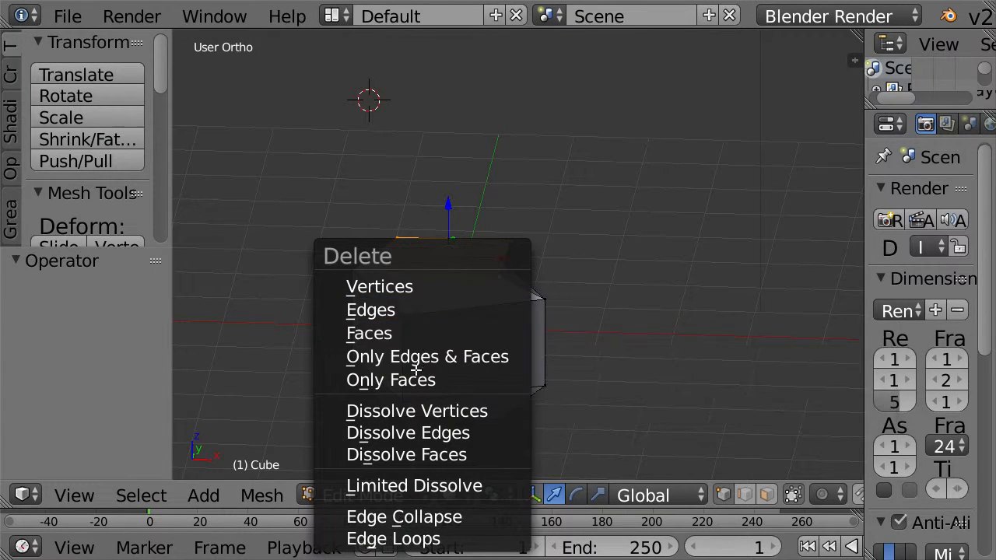
pyautogui.press('n')
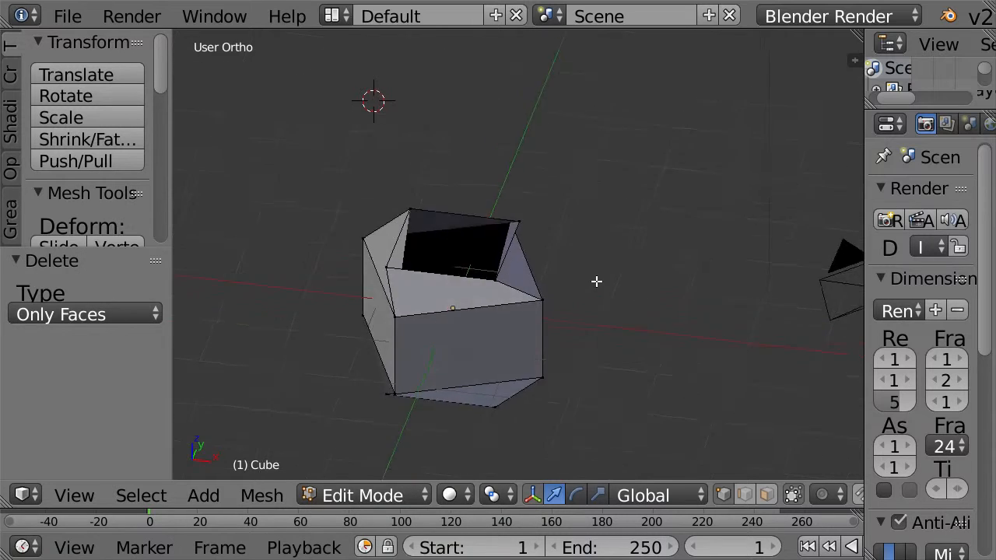
pyautogui.moveTo(596, 283); pyautogui.dragTo(482, 277, button='middle')
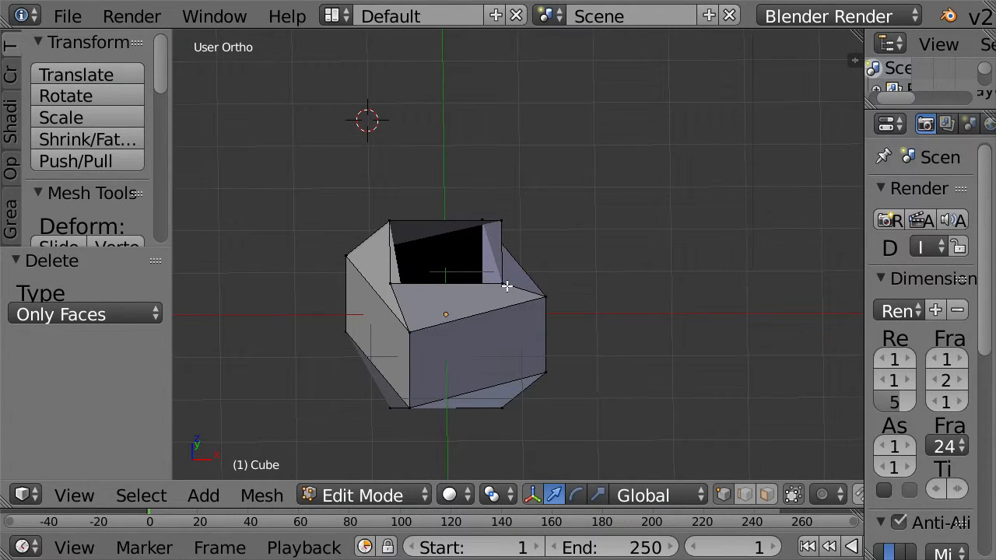
# Select the four vertices around the opening in the top of the shape
pyautogui.rightClick(508, 286)
pyautogui.keyDown('alt'); pyautogui.rightClick(391, 261); pyautogui.keyUp('alt')
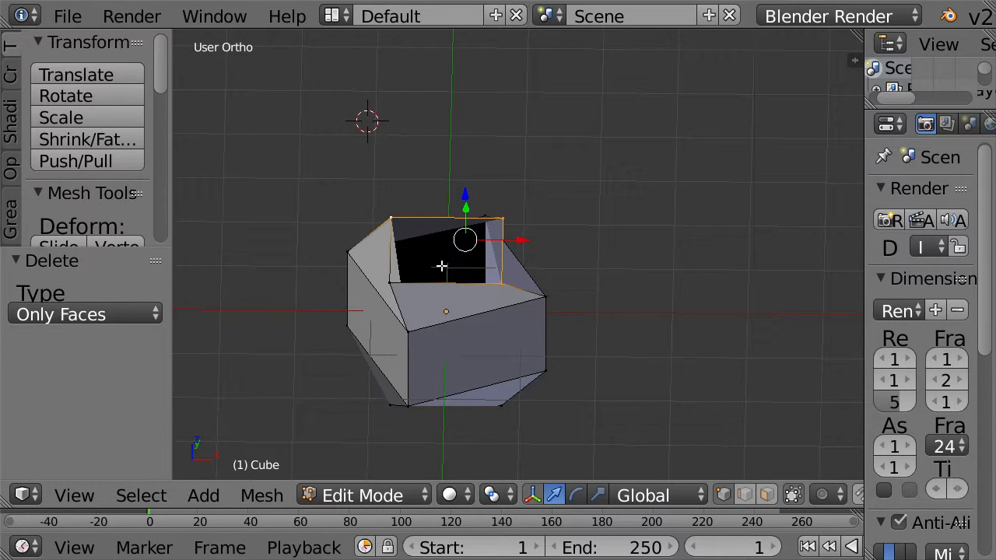
pyautogui.moveTo(441, 266); pyautogui.dragTo(464, 256, button='middle')
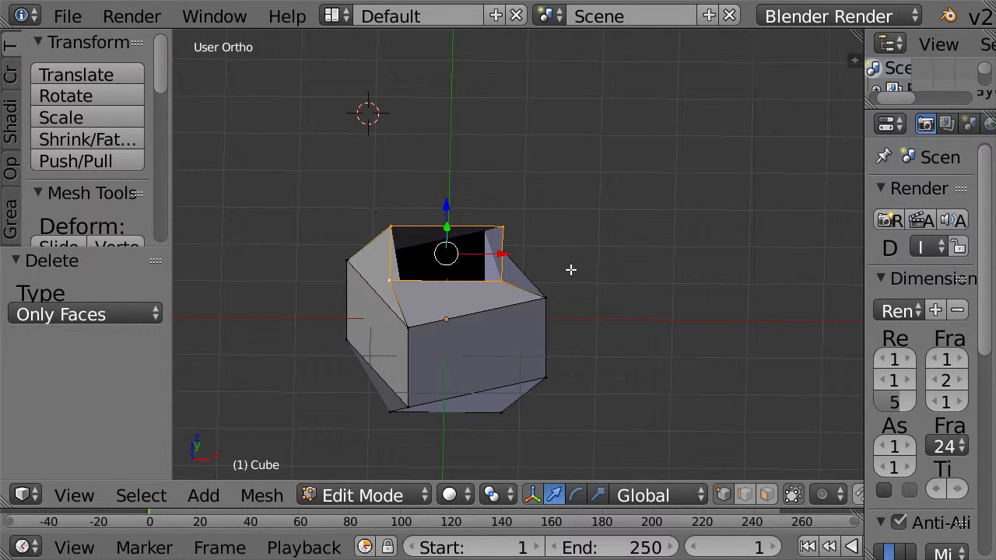
# Extrude the four vertices around the top opening about 0.64 units upward along the Z axis
pyautogui.press('KP_1')
pyautogui.press('e')
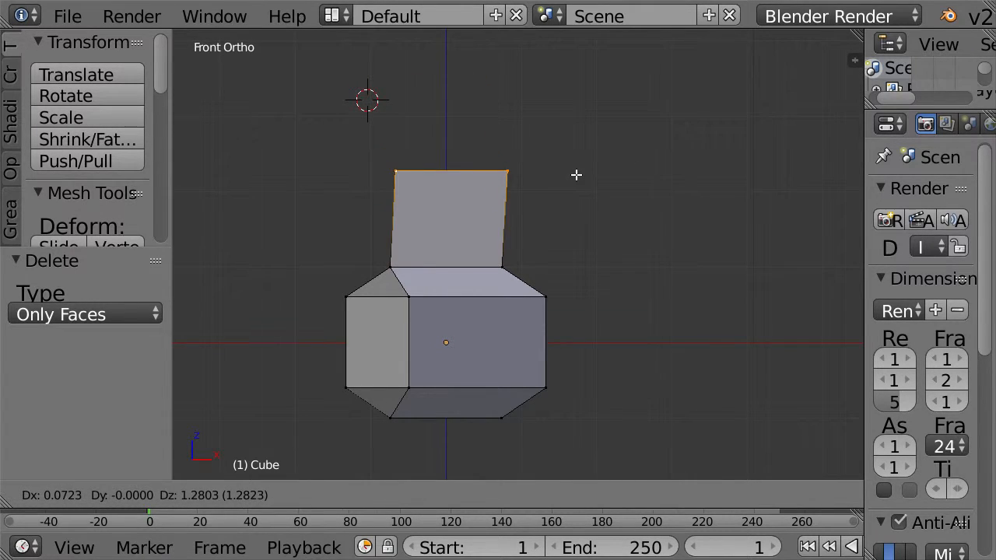
pyautogui.press('z')
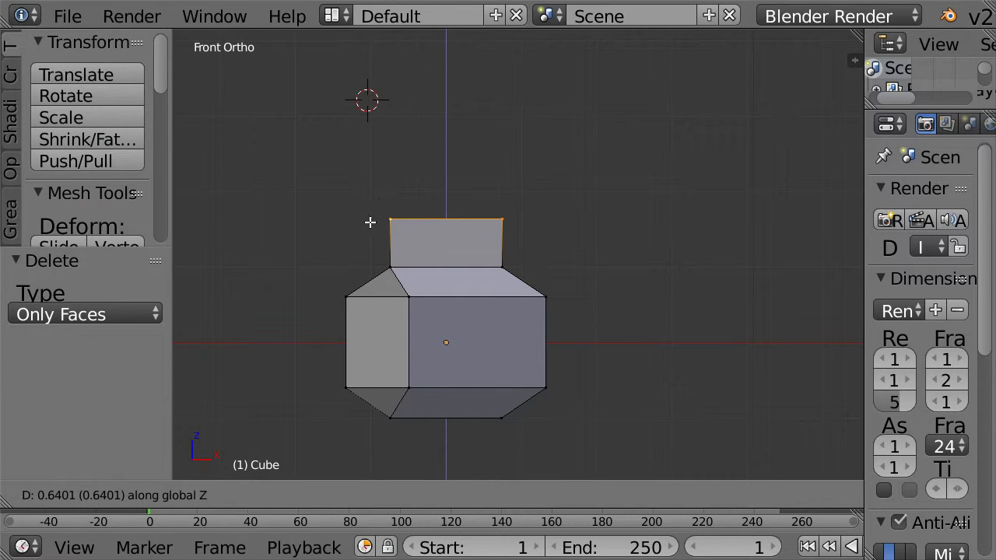
pyautogui.click(369, 222)
pyautogui.moveTo(602, 233); pyautogui.dragTo(391, 322, button='middle')
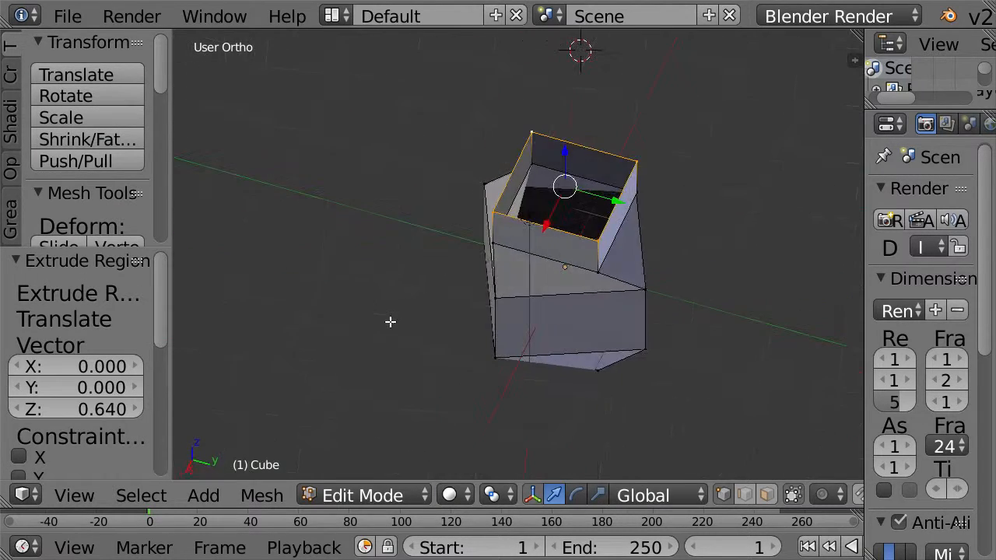
pyautogui.moveTo(617, 218); pyautogui.dragTo(712, 111, button='middle')
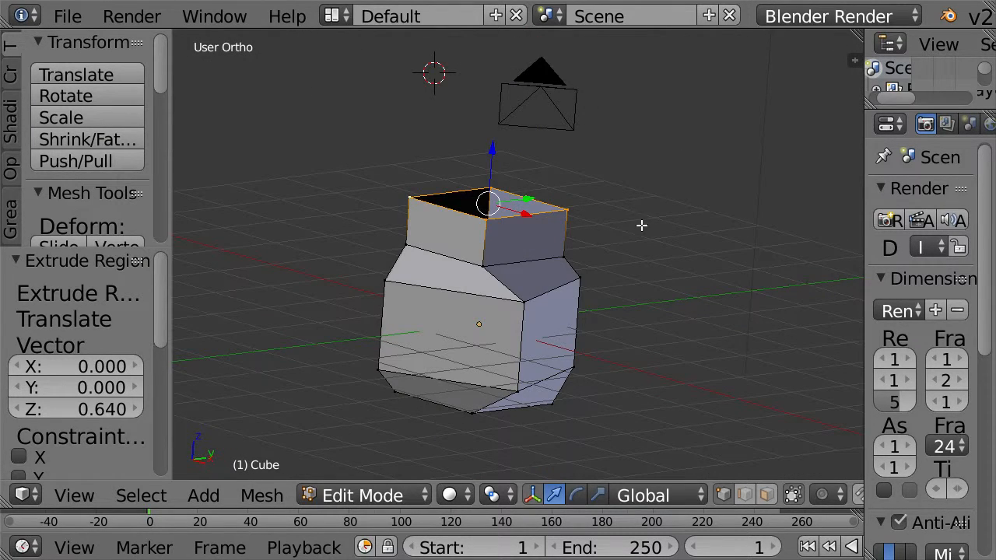
# Extrude the neck's upper rim a second time, about 0.42 units upward along the Z axis
pyautogui.press('KP_1')
pyautogui.press('e')
pyautogui.press('z')
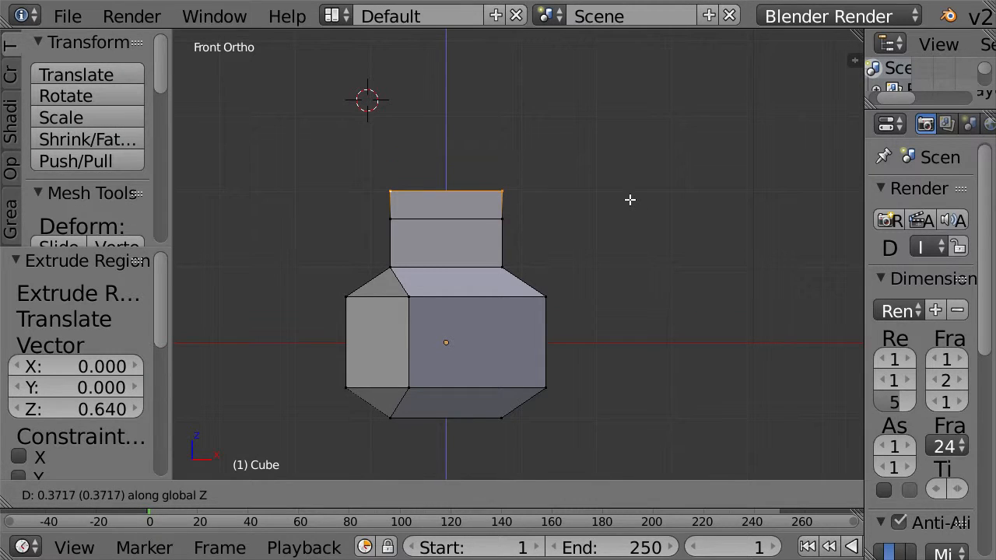
pyautogui.click(628, 198)
# Scale the newly extruded top rim inward to about 0.63 in the top view
pyautogui.click(74, 495)
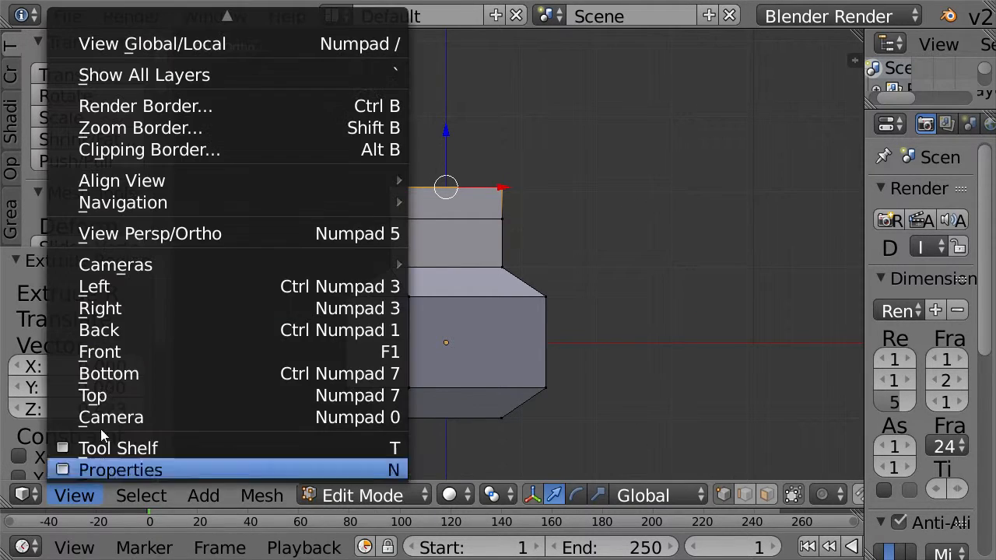
pyautogui.click(101, 396)
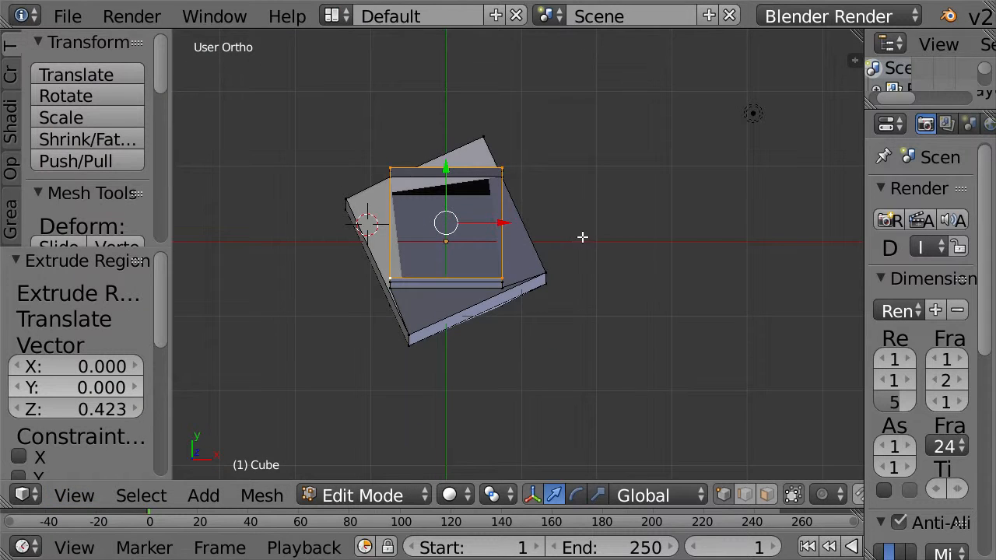
pyautogui.press('s')
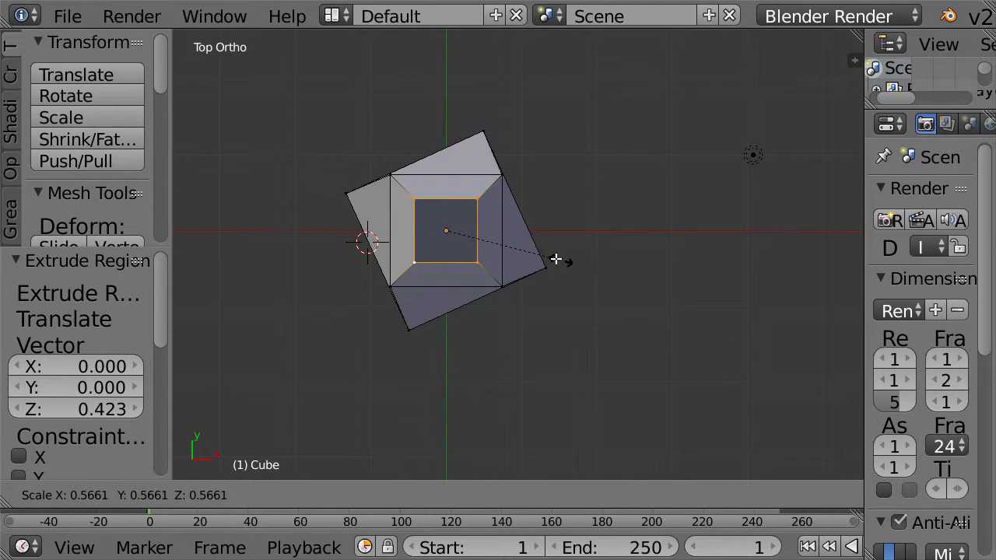
pyautogui.click(500, 178)
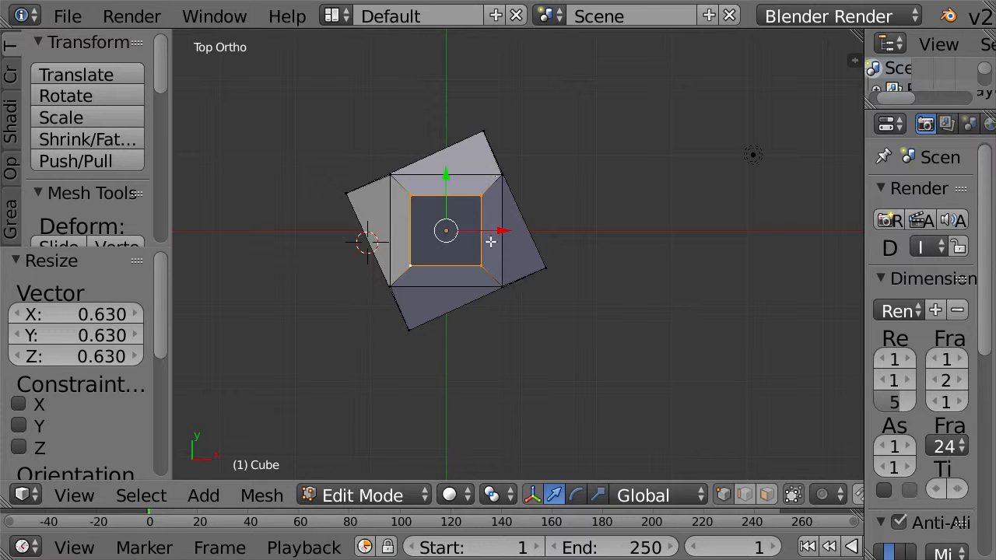
pyautogui.moveTo(505, 258); pyautogui.dragTo(591, 266, button='middle')
pyautogui.moveTo(641, 238); pyautogui.dragTo(622, 231, button='middle')
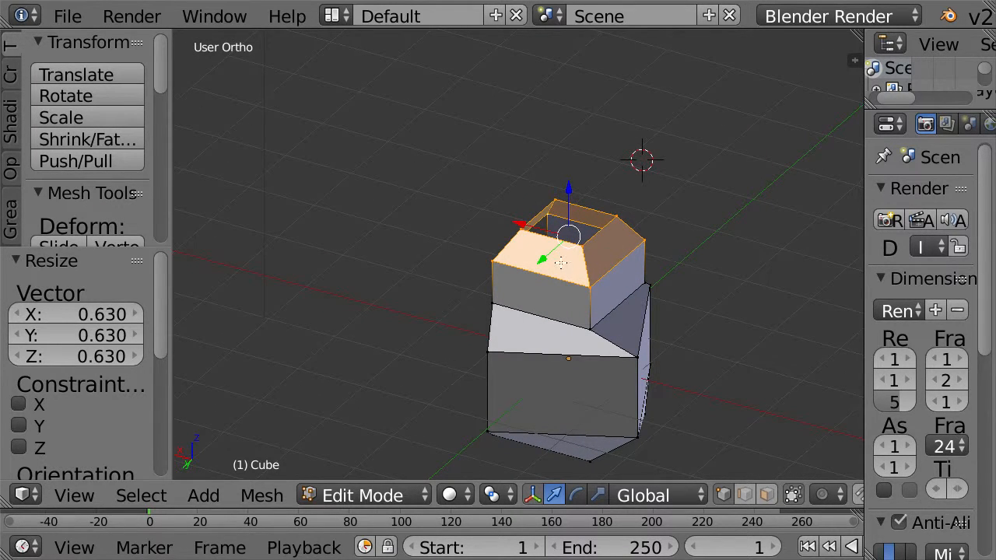
# Rotate the tapered upper ring of faces slightly clockwise in the top view, then inspect the twisted shape in Object Mode
pyautogui.moveTo(560, 263); pyautogui.dragTo(440, 327, button='middle')
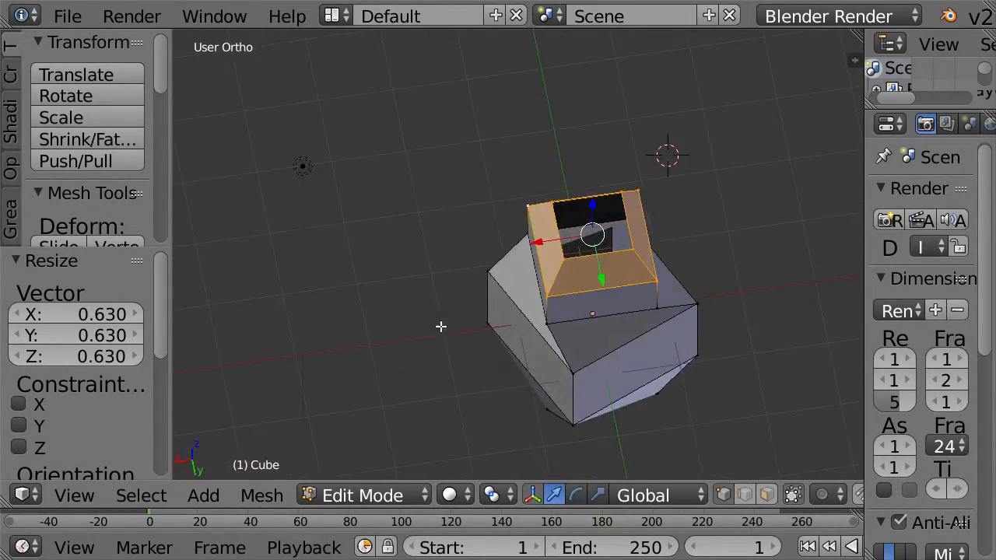
pyautogui.click(60, 495)
pyautogui.click(86, 393)
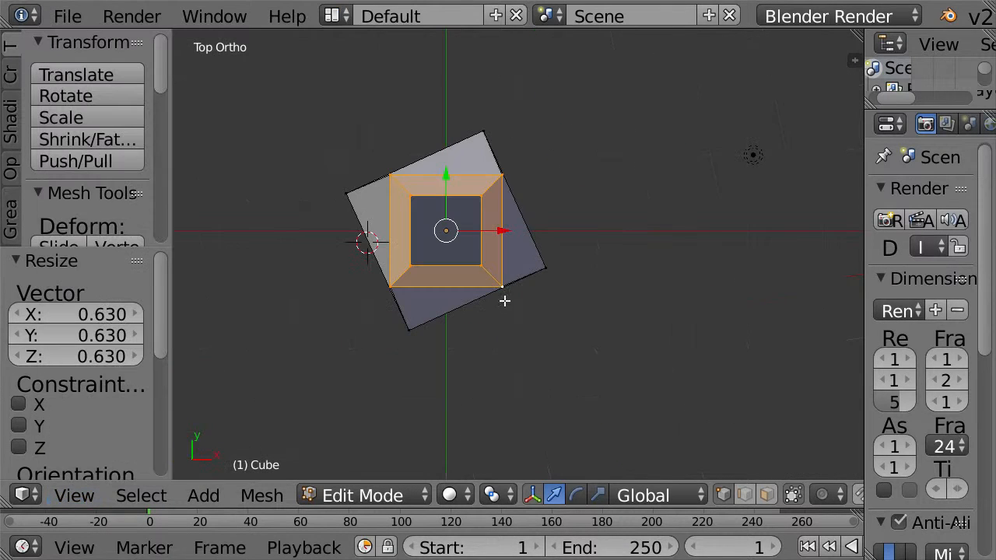
pyautogui.press('r')
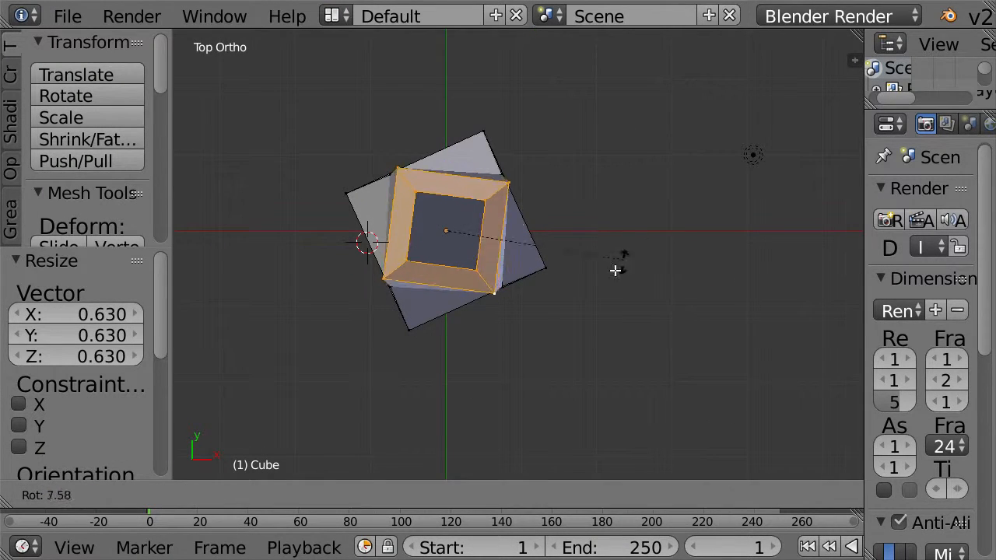
pyautogui.click(563, 314)
pyautogui.press('Tab')
pyautogui.moveTo(562, 313); pyautogui.dragTo(227, 179, button='middle')
pyautogui.moveTo(531, 264); pyautogui.dragTo(634, 276, button='middle')
# Close the top opening with a new face across its four corner vertices in Edit Mode, then deselect everything
pyautogui.press('Tab')
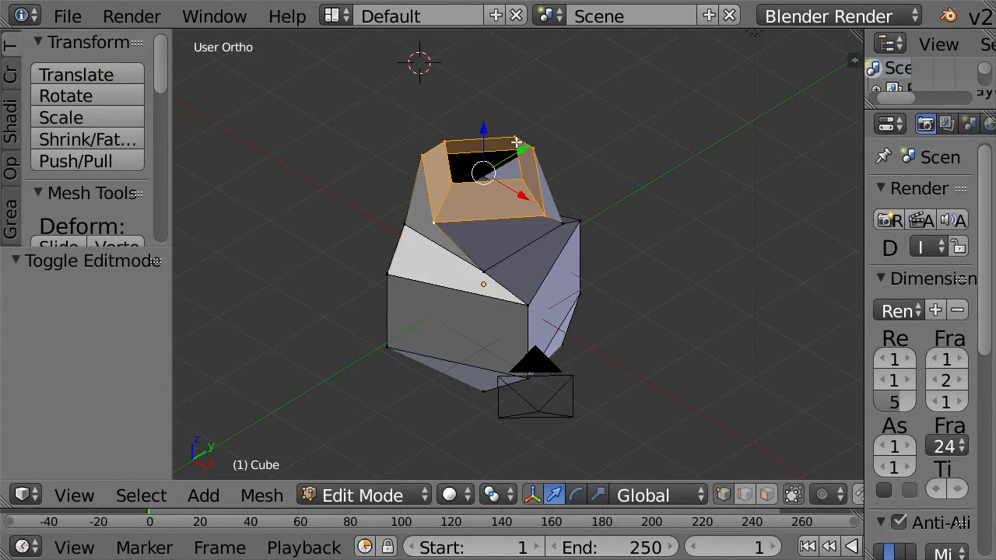
pyautogui.rightClick(517, 142)
pyautogui.keyDown('shift'); pyautogui.rightClick(445, 139); pyautogui.keyUp('shift')
pyautogui.keyDown('shift'); pyautogui.rightClick(464, 186); pyautogui.keyUp('shift')
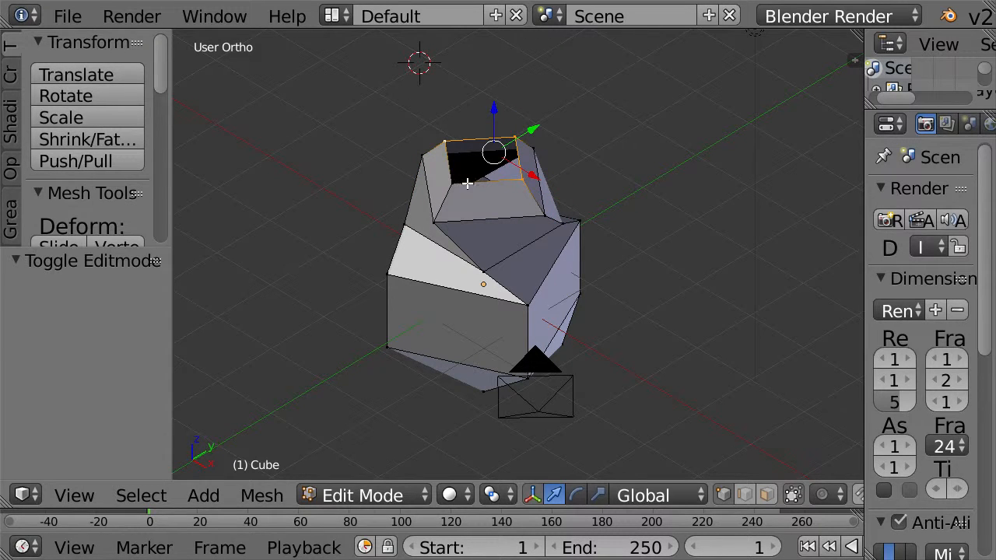
pyautogui.keyDown('shift'); pyautogui.rightClick(522, 185); pyautogui.keyUp('shift')
pyautogui.press('f')
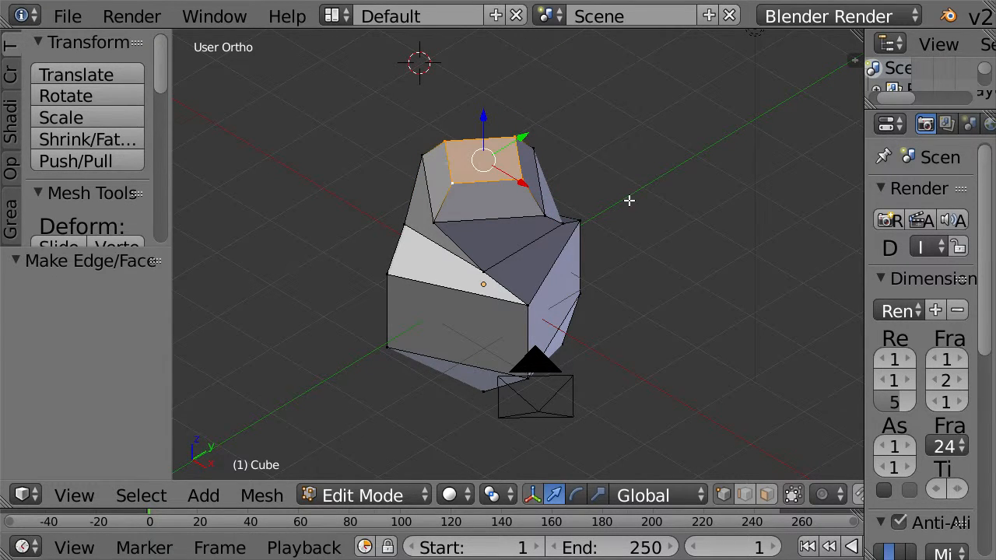
pyautogui.press('a')
pyautogui.moveTo(629, 201); pyautogui.dragTo(446, 164, button='middle')
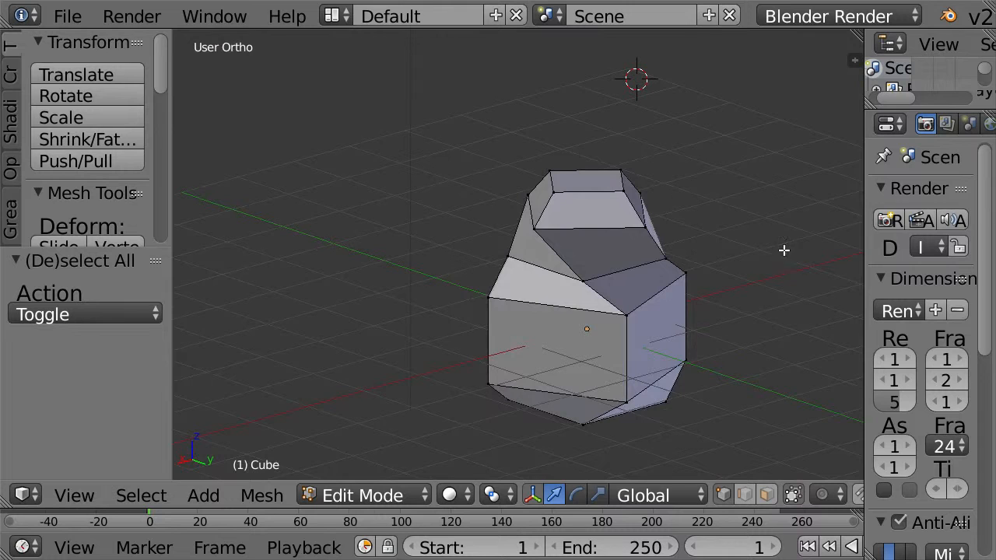
pyautogui.moveTo(659, 223); pyautogui.dragTo(790, 179, button='middle')
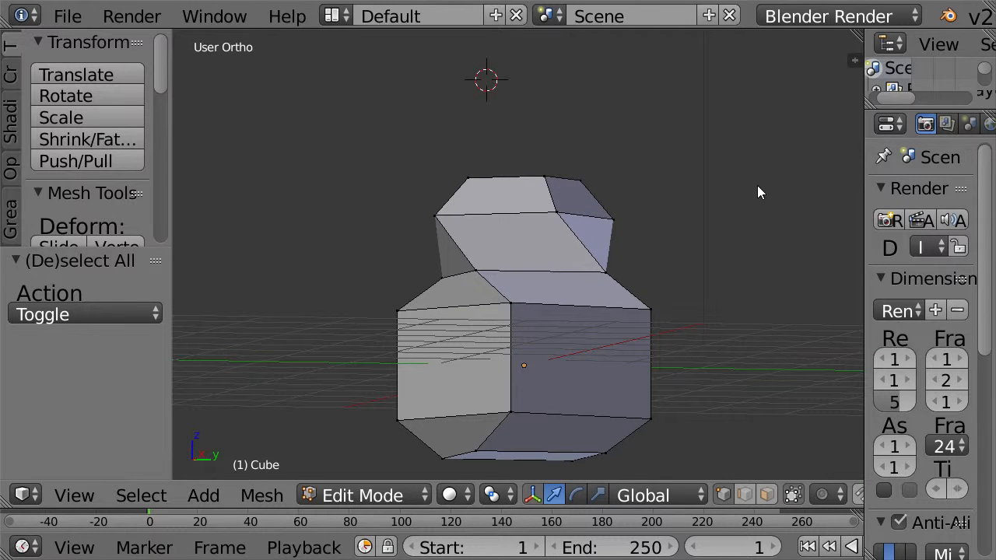
# Add a UV sphere in Object Mode and move it beside the shape, by about -1.119 X, -3.857 Y and -2.119 Z
pyautogui.press('Tab')
pyautogui.scroll(-2, 717, 206)
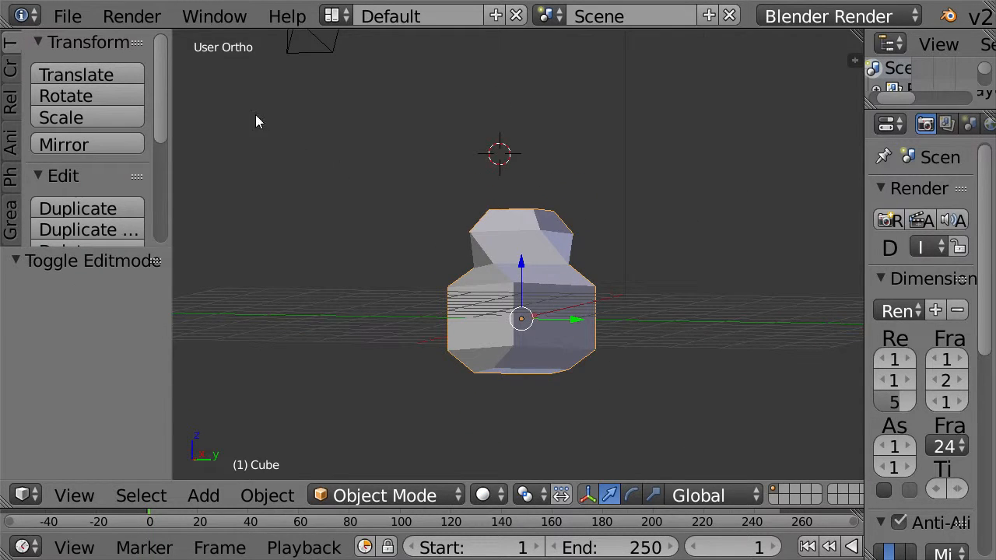
pyautogui.scroll(-1, 257, 121)
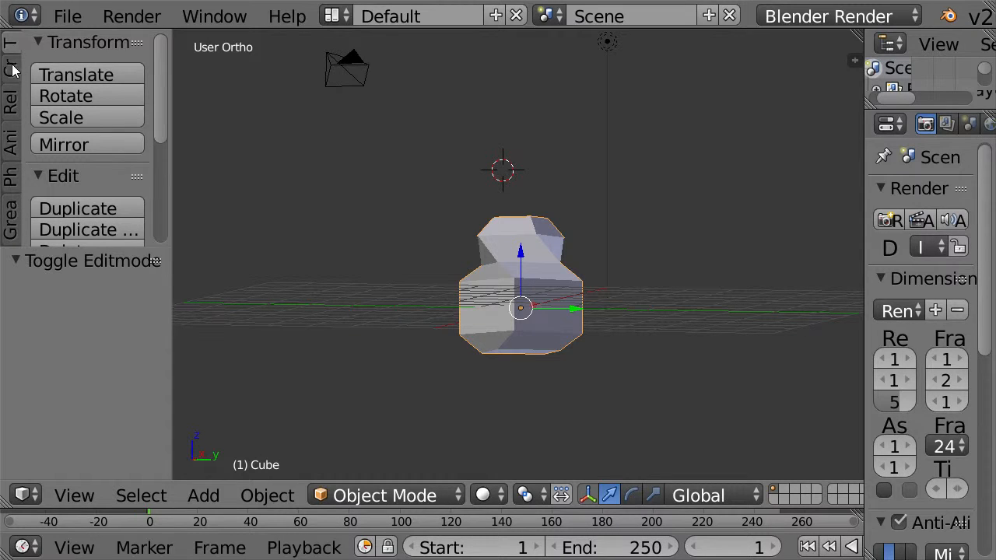
pyautogui.click(12, 70)
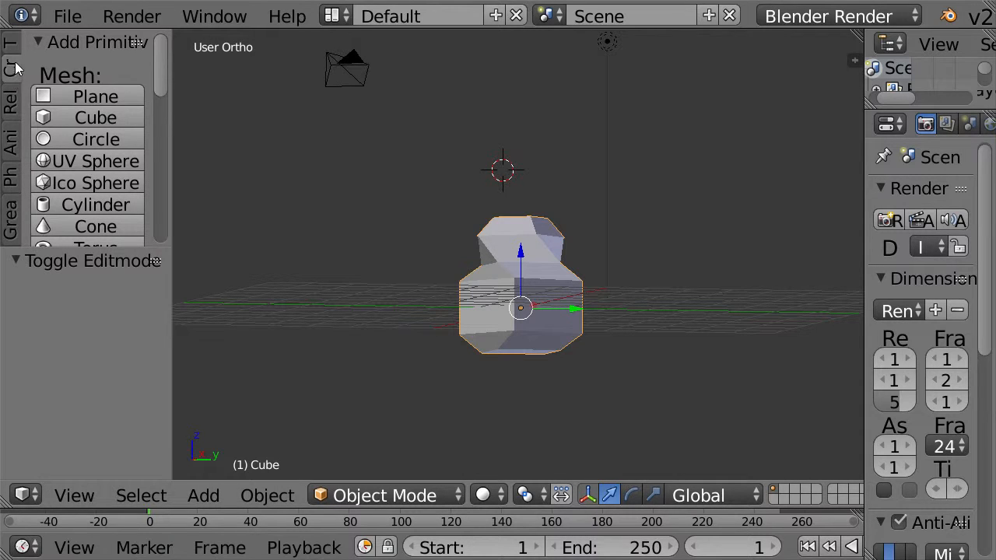
pyautogui.click(93, 163)
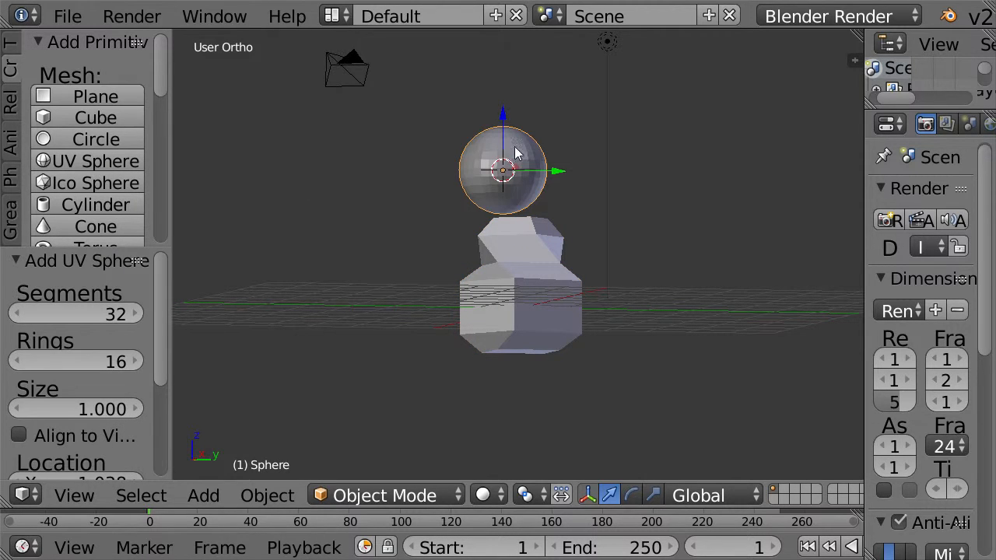
pyautogui.press('g')
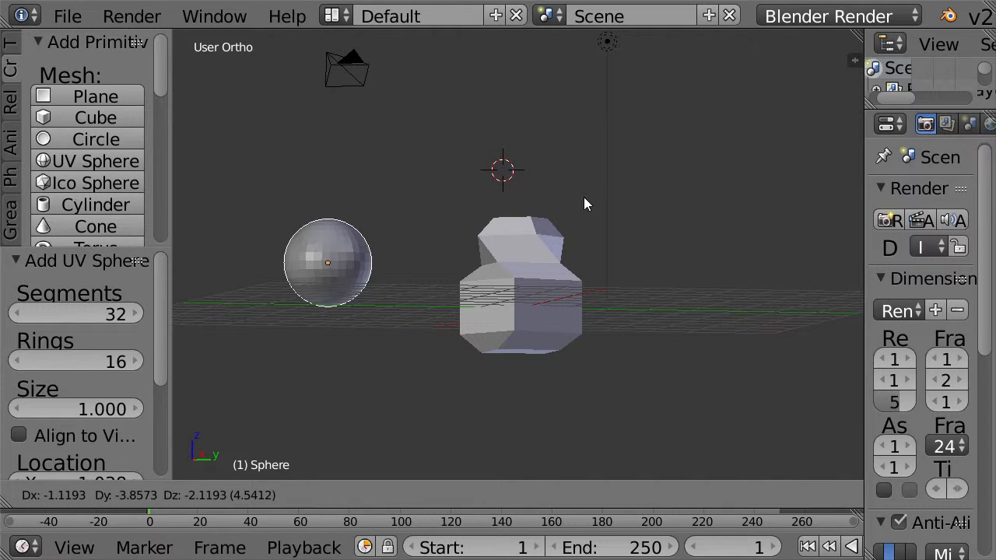
pyautogui.click(484, 421)
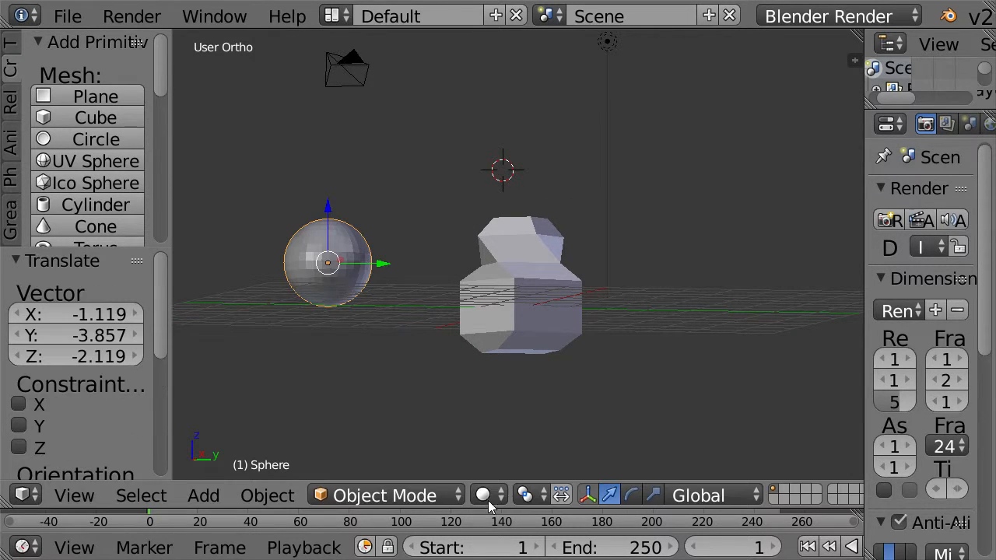
# Switch the sphere to Edit Mode and frame it close up in the front orthographic view
pyautogui.click(440, 496)
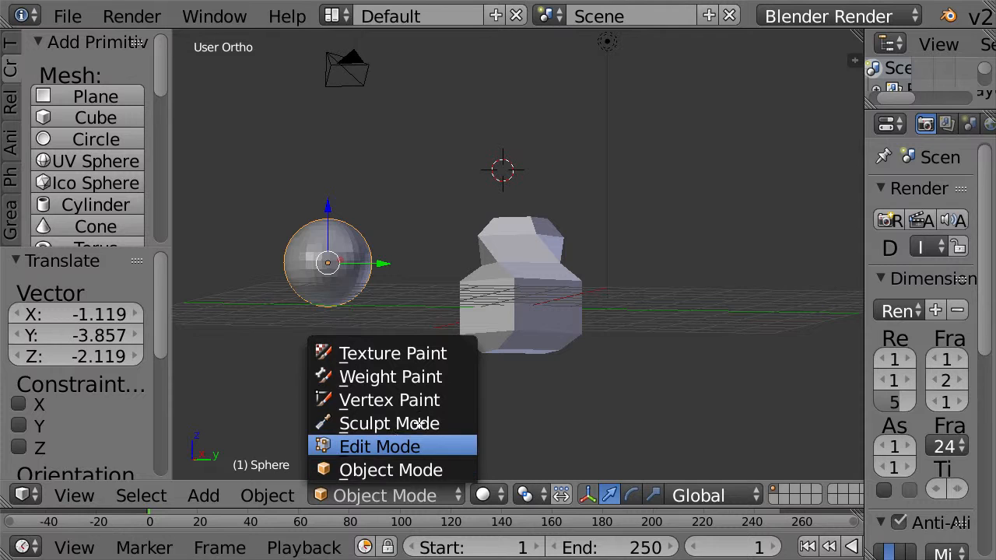
pyautogui.click(413, 439)
pyautogui.moveTo(425, 313); pyautogui.dragTo(442, 356, button='middle')
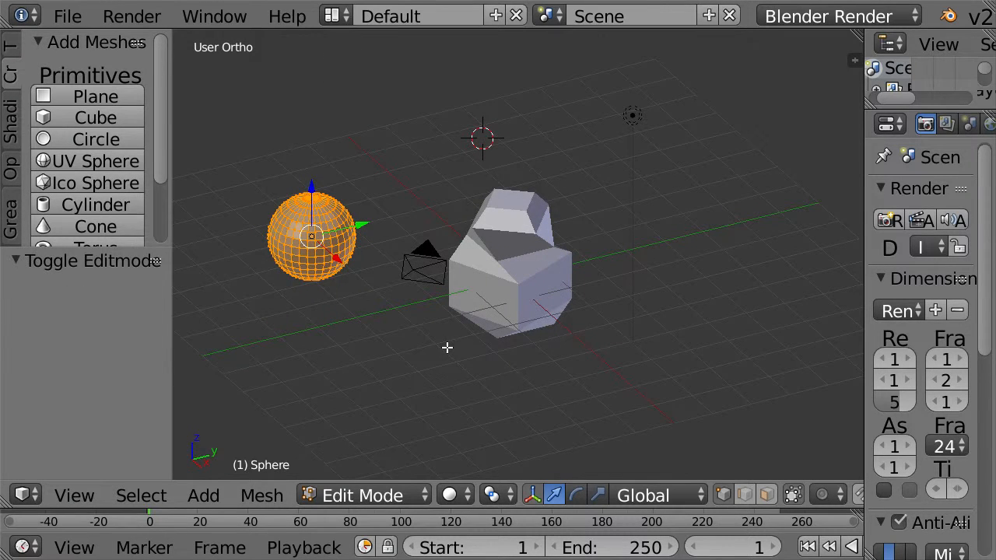
pyautogui.press('KP_1')
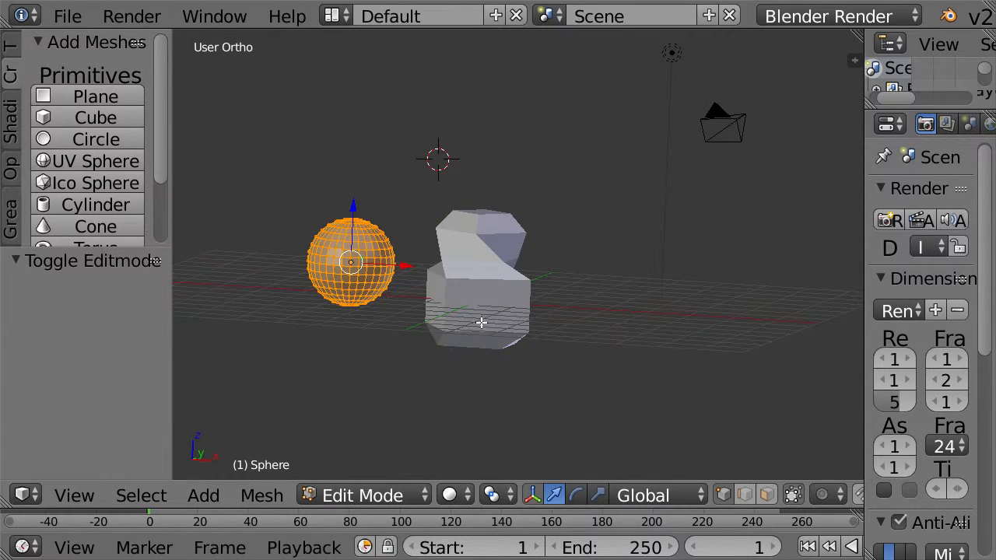
pyautogui.moveTo(462, 281); pyautogui.dragTo(518, 265, button='middle')
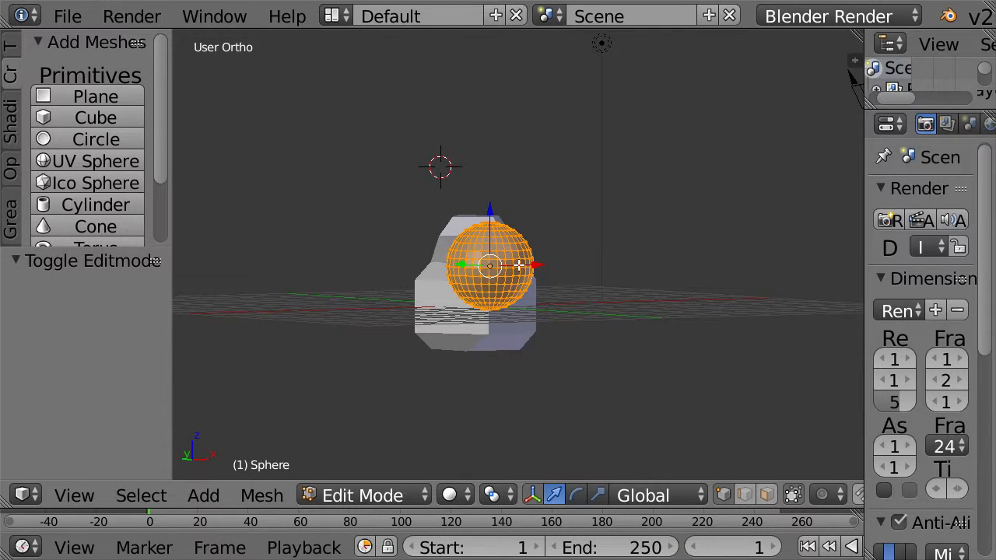
pyautogui.scroll(-1, 518, 265)
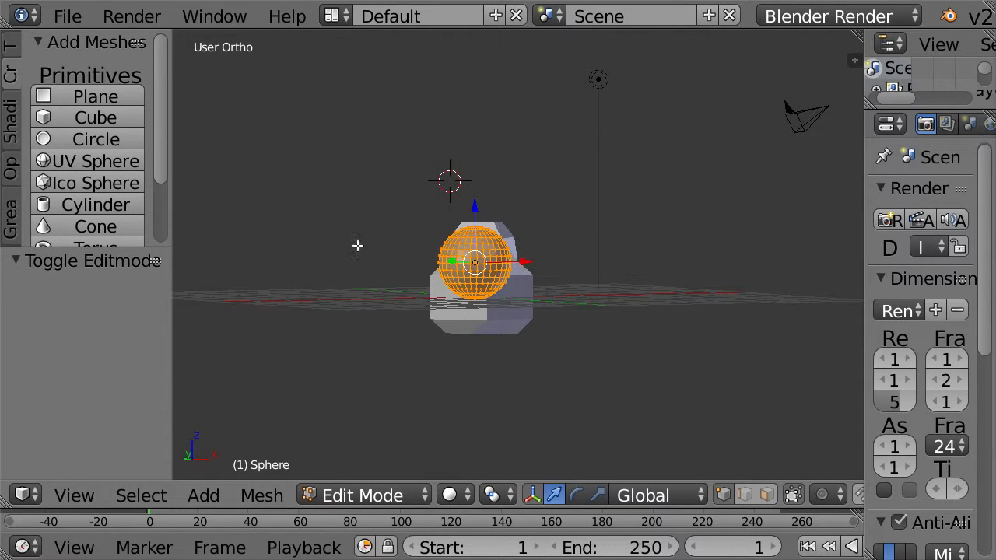
pyautogui.press('KP_1')
pyautogui.scroll(5, 613, 245)
pyautogui.keyDown('shift'); pyautogui.moveTo(658, 237); pyautogui.dragTo(551, 245, button='middle'); pyautogui.keyUp('shift')
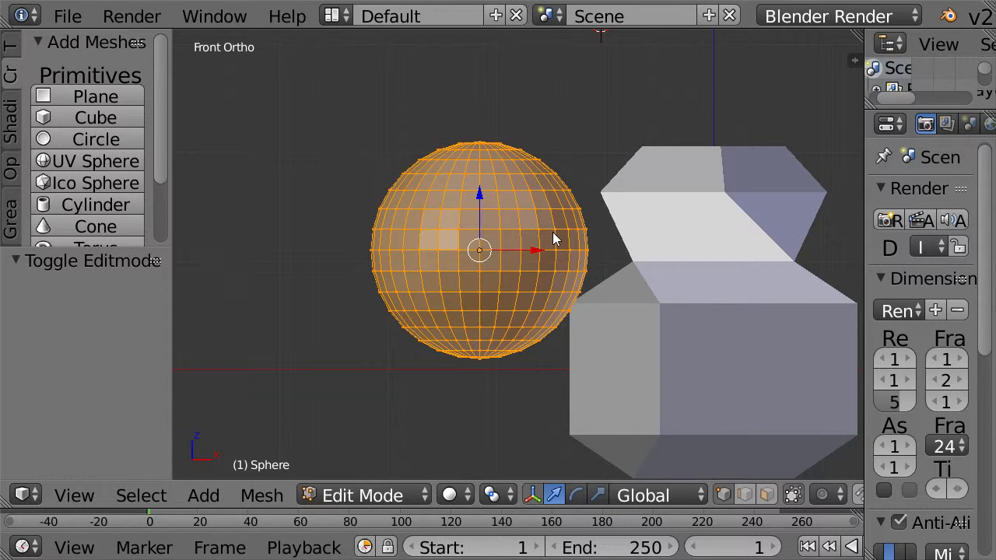
# Apply smooth shading to all of the sphere's faces and return to Object Mode
pyautogui.press('Tab')
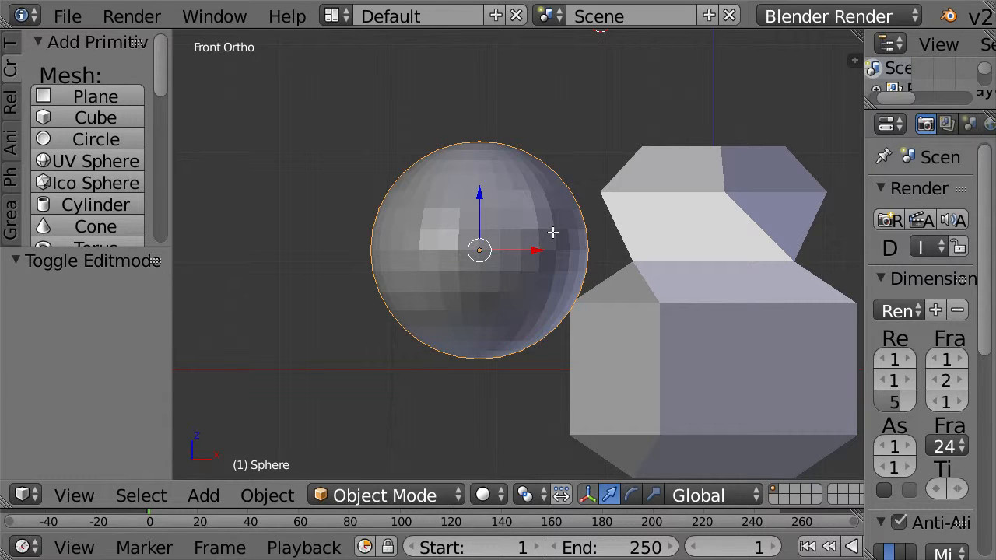
pyautogui.press('Tab')
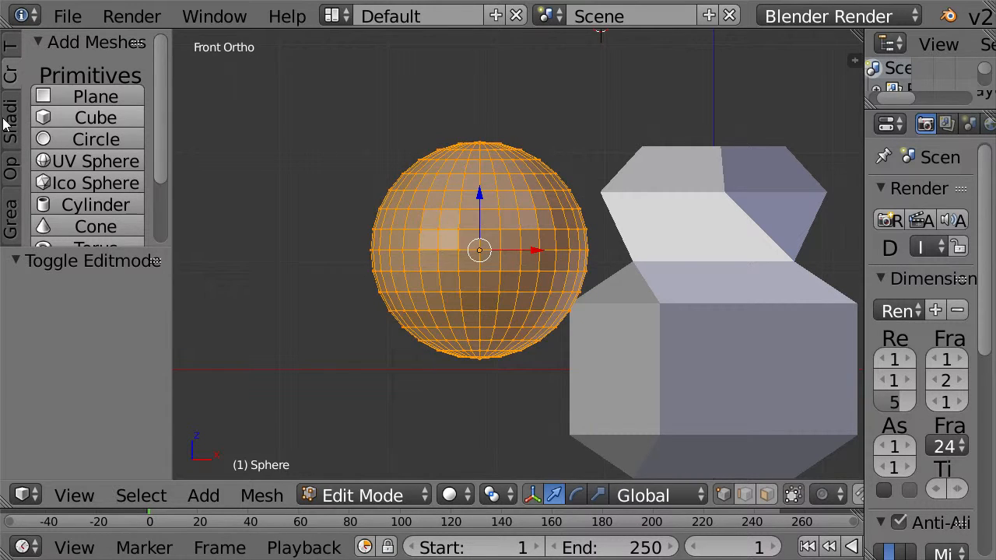
pyautogui.click(11, 120)
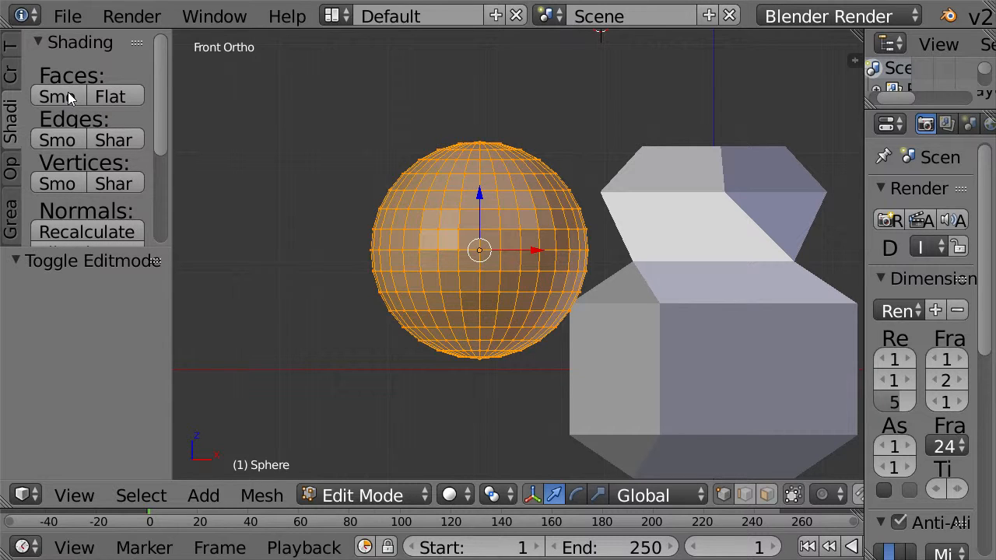
pyautogui.click(68, 92)
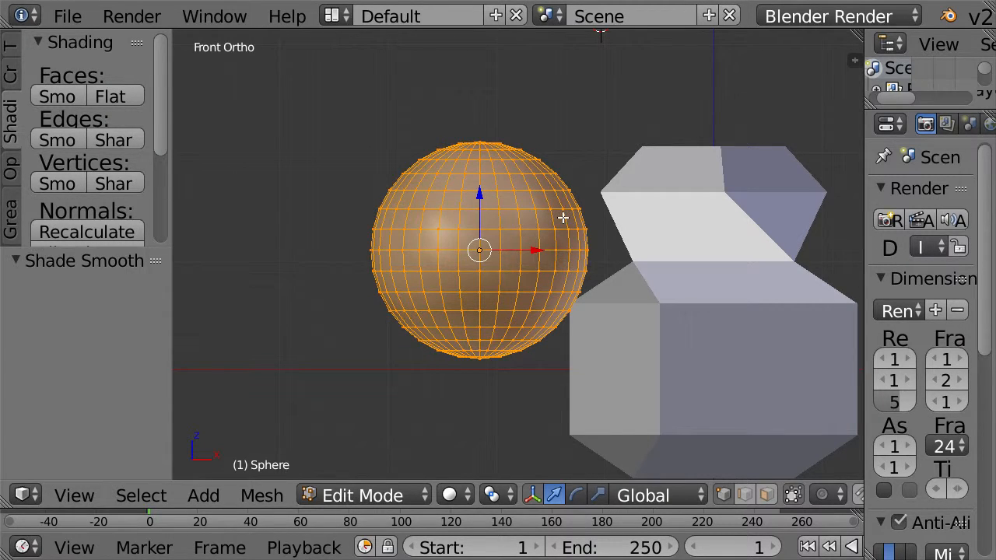
pyautogui.press('`')
pyautogui.press('Tab')
pyautogui.moveTo(581, 220); pyautogui.dragTo(630, 212, button='middle')
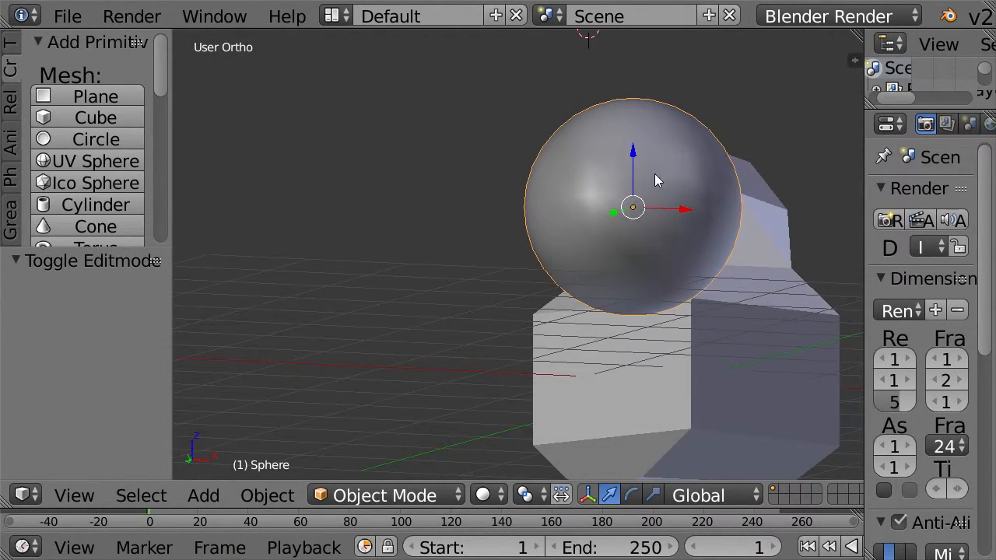
# Switch the sphere to Edit Mode and deselect all of its vertices
pyautogui.moveTo(656, 176); pyautogui.dragTo(565, 111, button='middle')
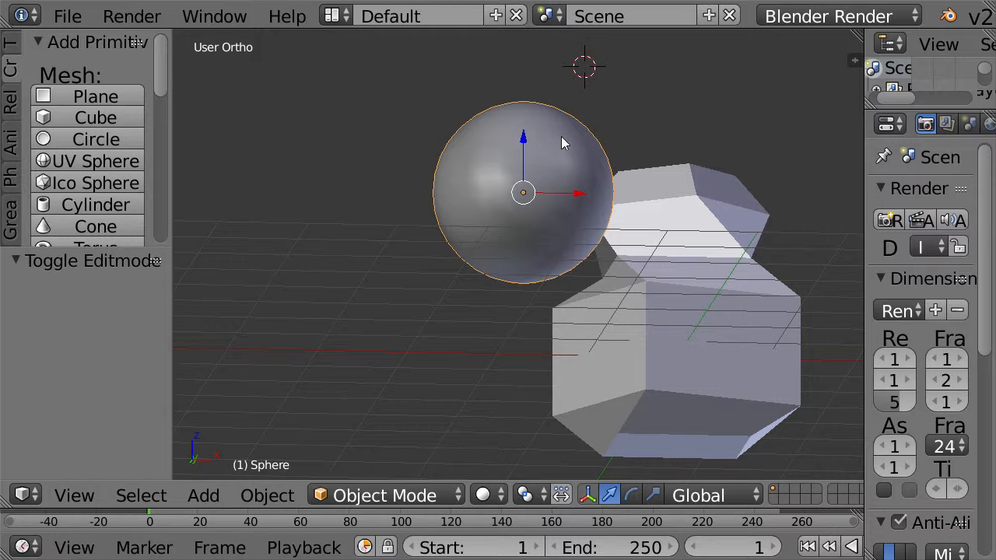
pyautogui.moveTo(600, 186); pyautogui.dragTo(565, 186, button='middle')
pyautogui.scroll(1, 566, 186)
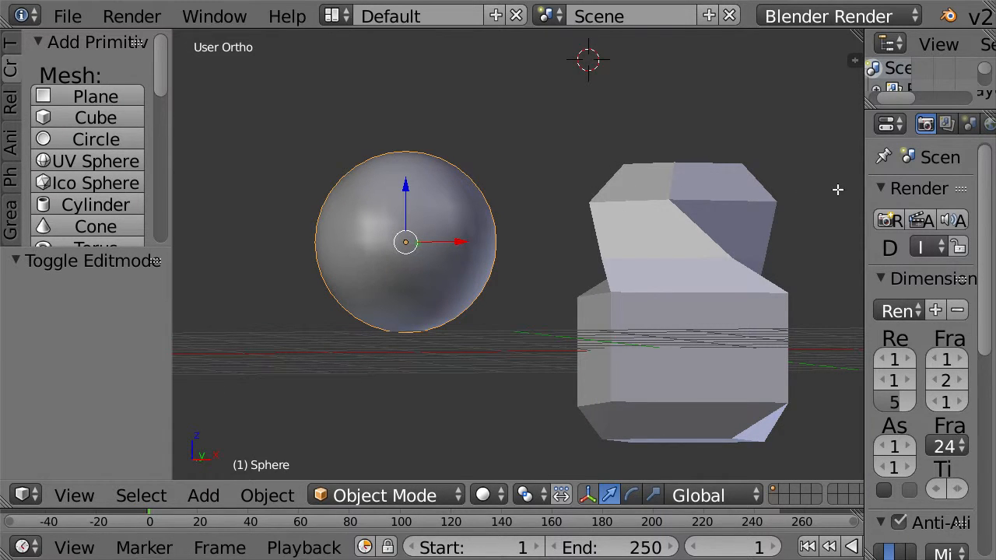
pyautogui.press('Tab')
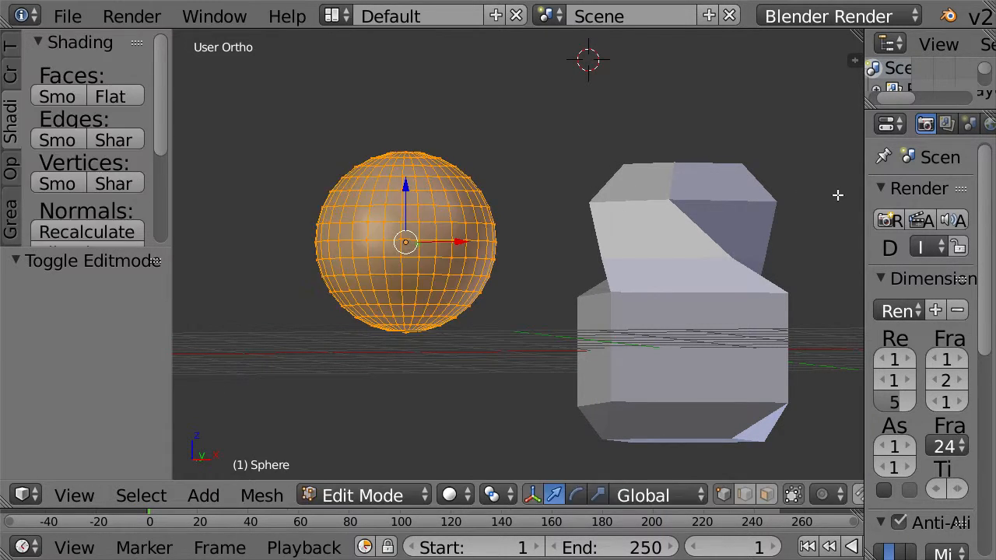
pyautogui.press('a')
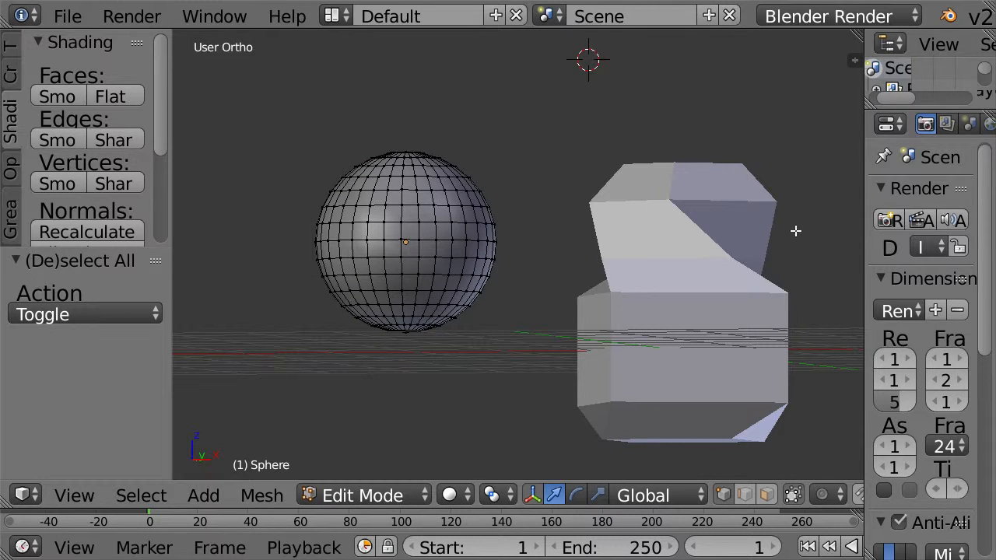
# Select the sphere's left half in the front wireframe view, including hidden vertices, and delete those vertices in solid shading
pyautogui.press('KP_1')
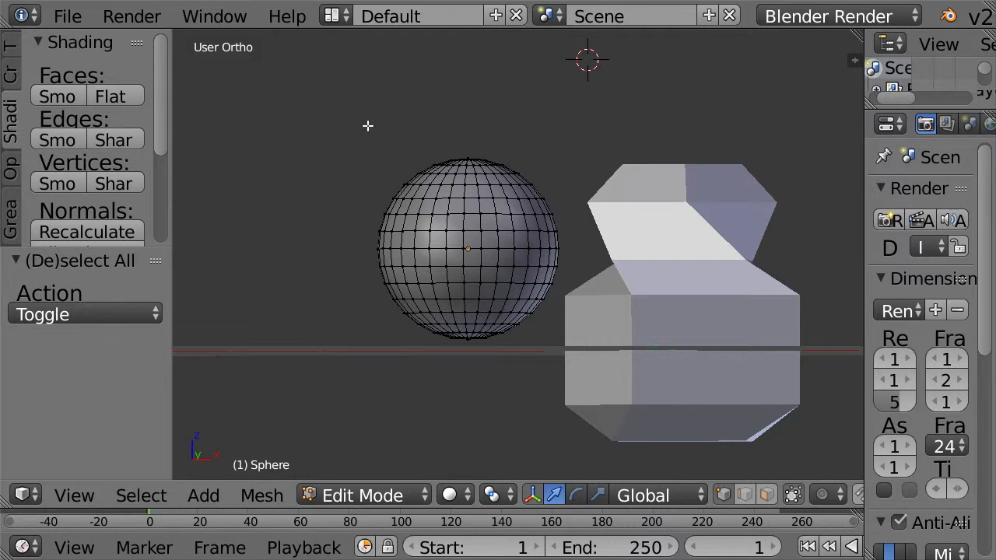
pyautogui.press('KP_1')
pyautogui.press('z')
pyautogui.press('b')
pyautogui.moveTo(344, 112); pyautogui.dragTo(484, 383)
pyautogui.moveTo(547, 272); pyautogui.dragTo(542, 382, button='middle')
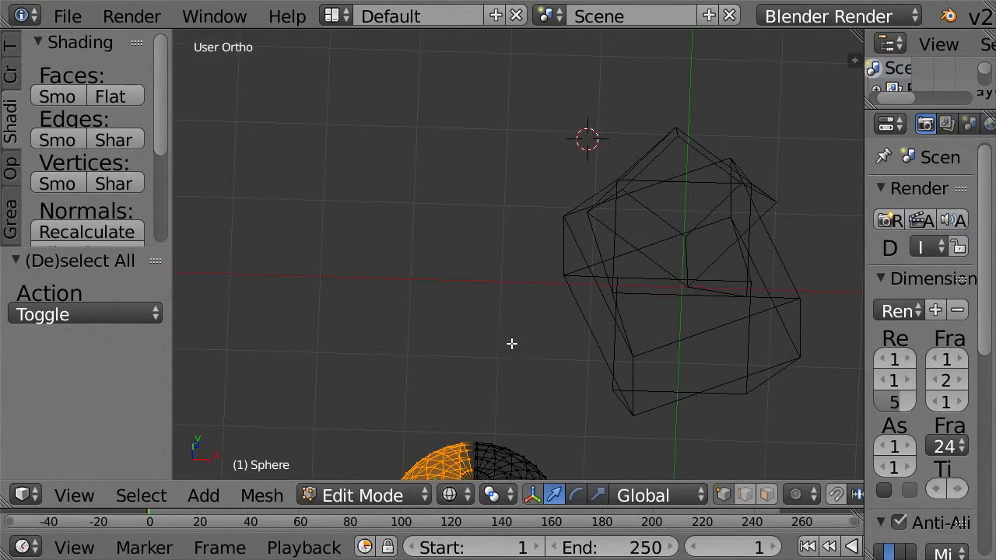
pyautogui.keyDown('shift'); pyautogui.moveTo(511, 343); pyautogui.dragTo(503, 195, button='middle'); pyautogui.keyUp('shift')
pyautogui.scroll(5, 512, 338)
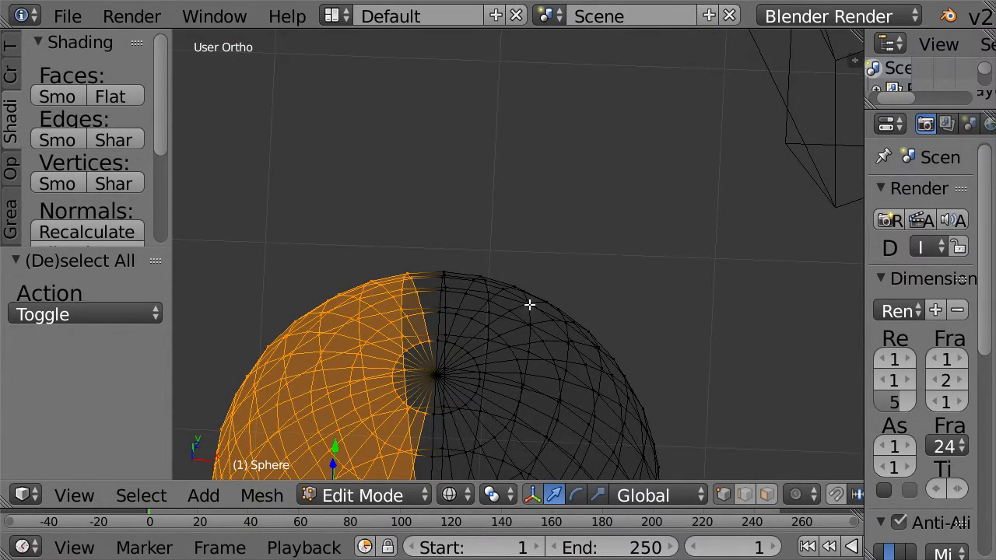
pyautogui.press('z')
pyautogui.moveTo(511, 340)
pyautogui.mouseDown(button='middle')
pyautogui.moveTo(524, 279)
pyautogui.moveTo(524, 167)
pyautogui.moveTo(448, 335)
pyautogui.mouseUp(button='middle')
pyautogui.moveTo(460, 260)
pyautogui.mouseDown(button='middle')
pyautogui.moveTo(447, 296)
pyautogui.moveTo(472, 259)
pyautogui.mouseUp(button='middle')
pyautogui.press('KP_1')
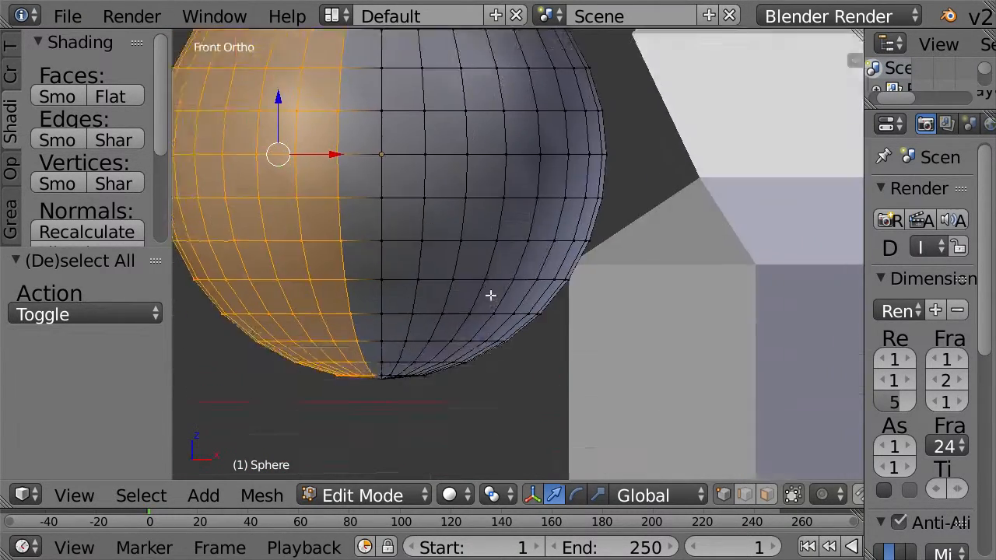
pyautogui.scroll(-2, 521, 347)
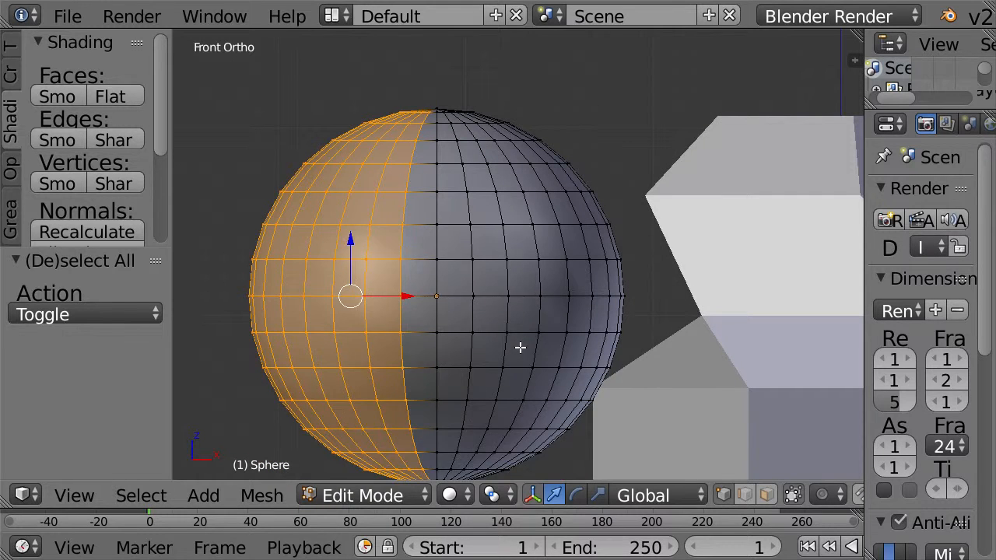
pyautogui.press('x')
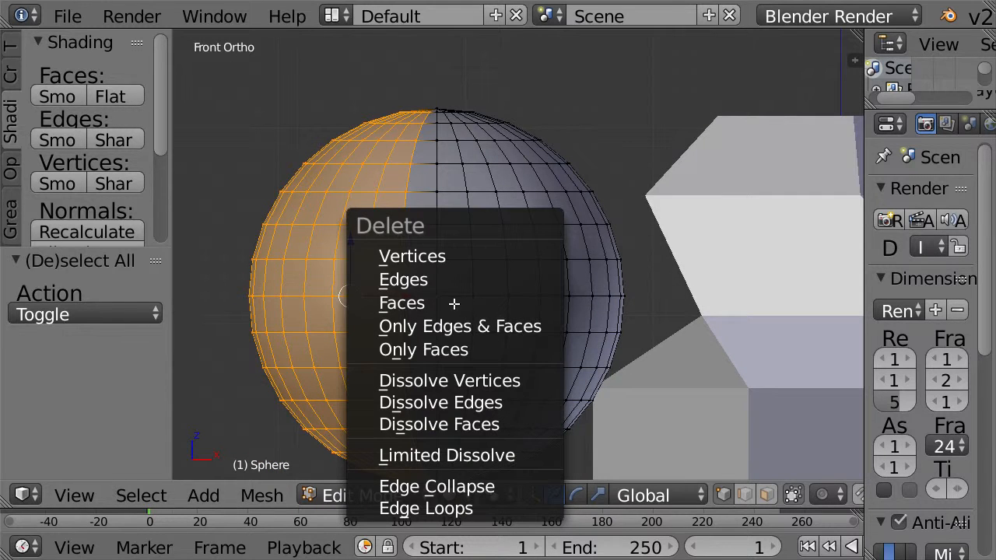
pyautogui.click(416, 259)
pyautogui.scroll(-3, 470, 221)
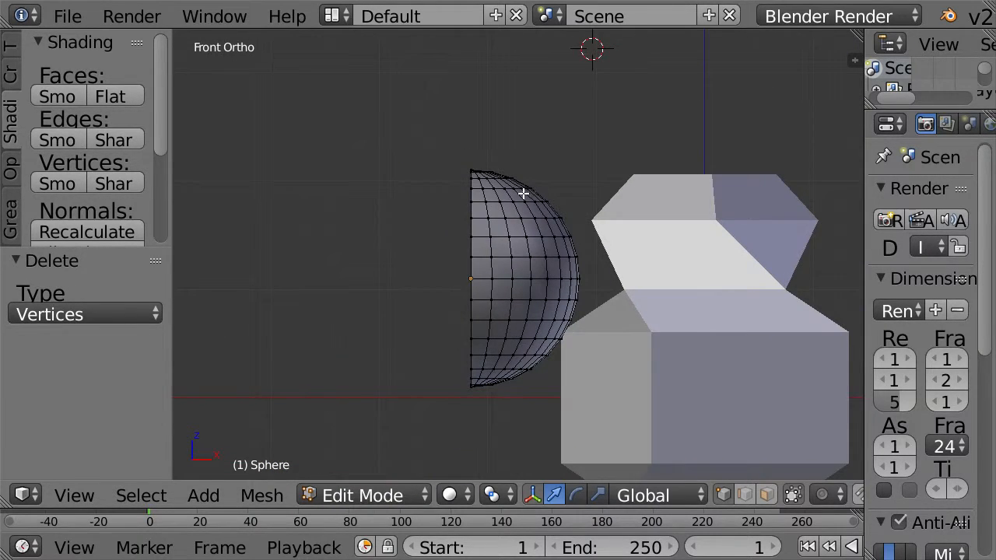
pyautogui.scroll(-1, 523, 192)
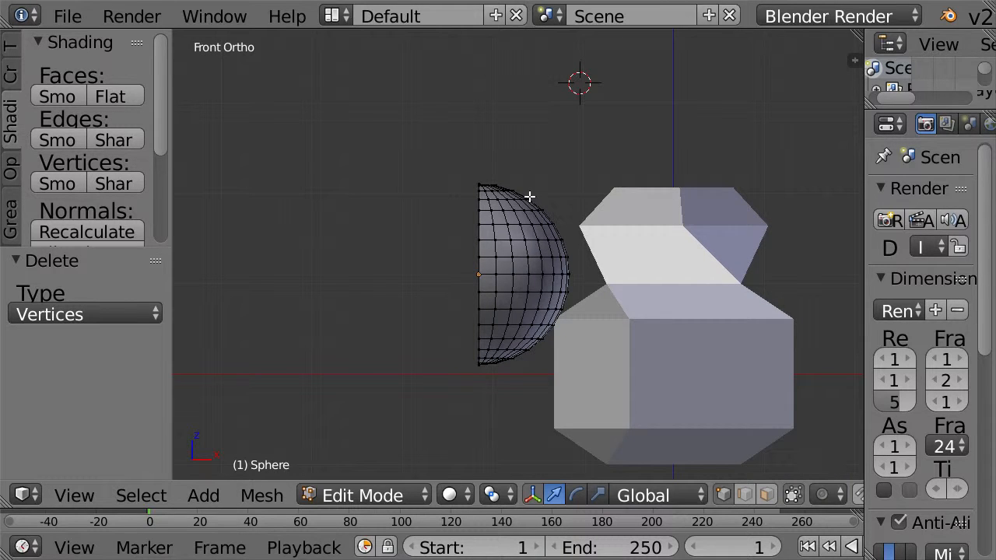
# Move the entire remaining half-sphere about -0.886 on X and 0.009 on Z, away from its origin, and keep it fully selected
pyautogui.press('a')
pyautogui.press('g')
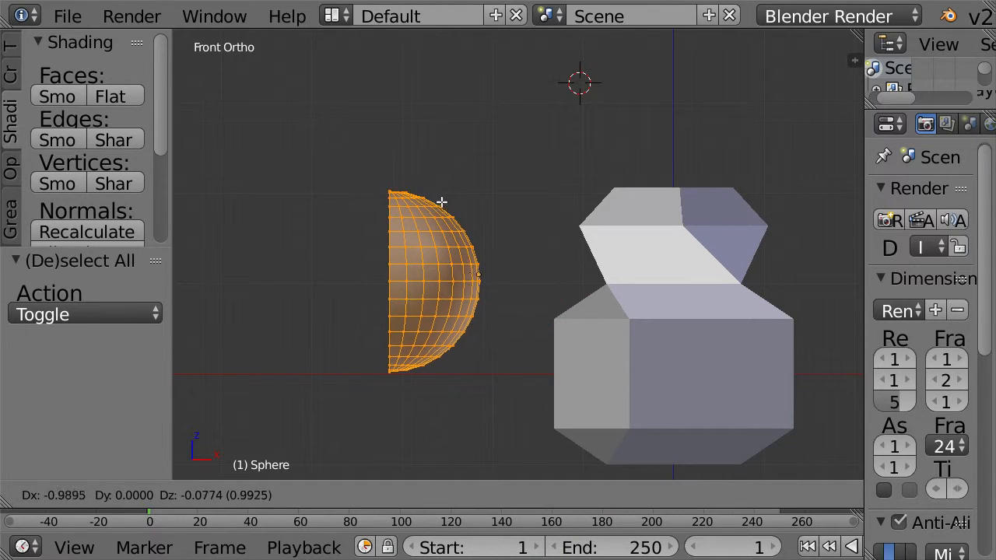
pyautogui.click(473, 179)
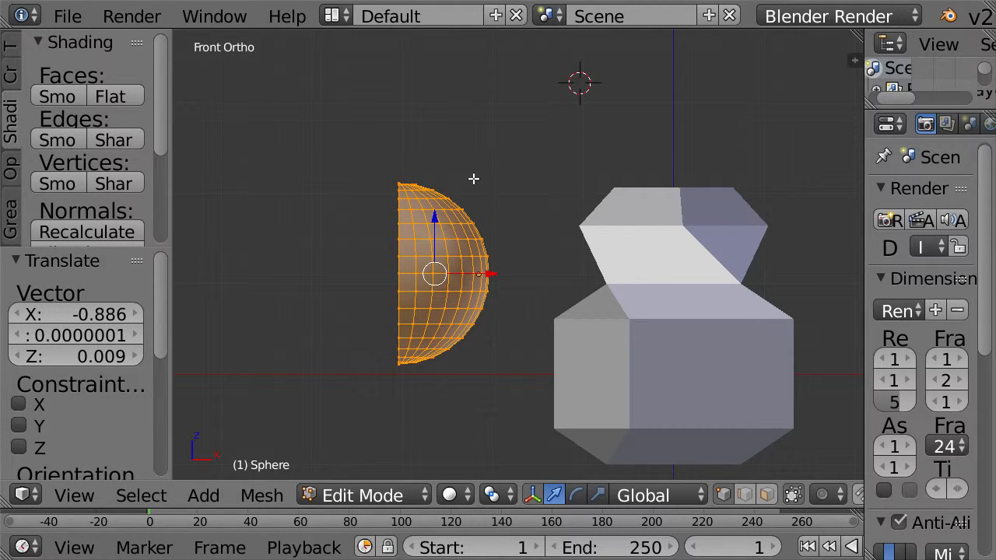
pyautogui.press('a')
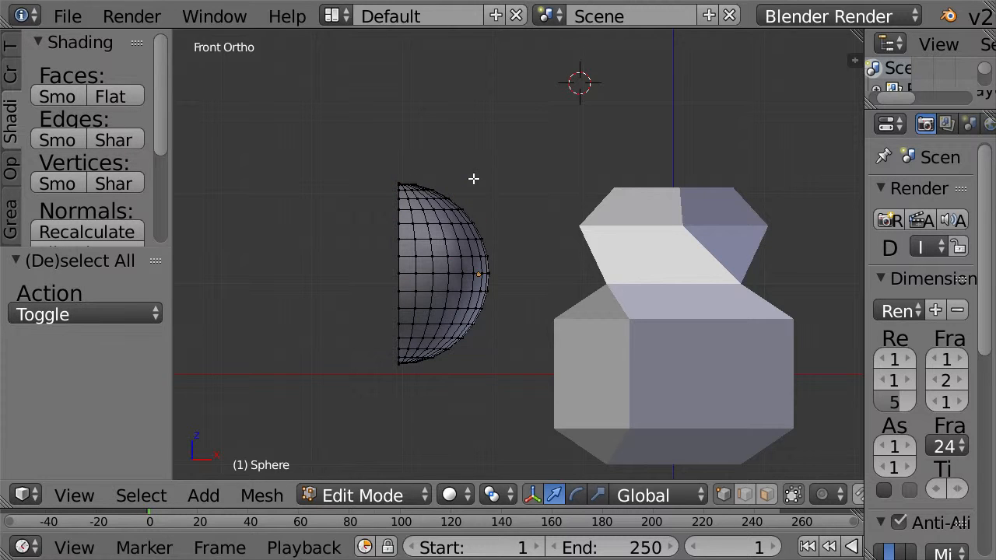
pyautogui.press('a')
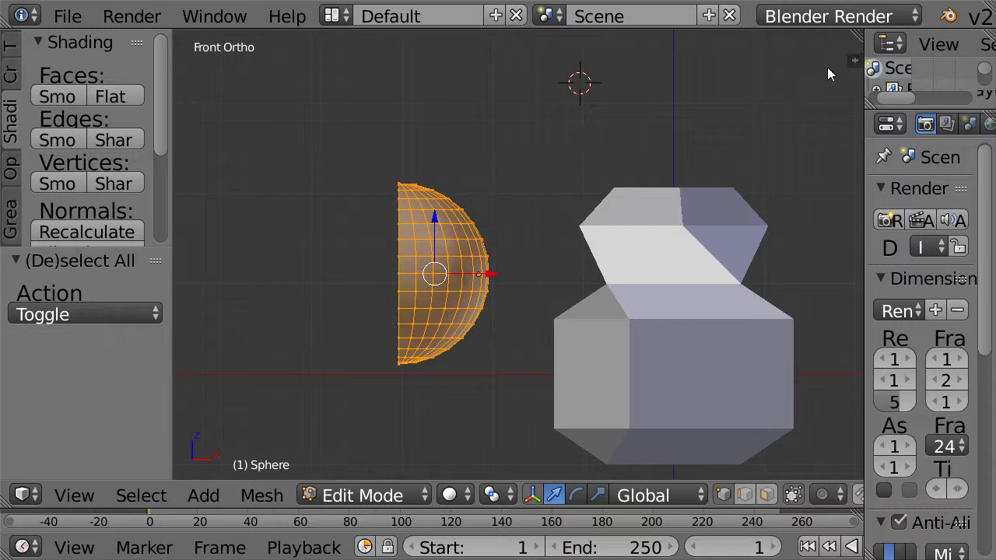
# Add a Mirror modifier to the half-sphere
pyautogui.press('n')
pyautogui.press('n')
pyautogui.scroll(-4, 945, 129)
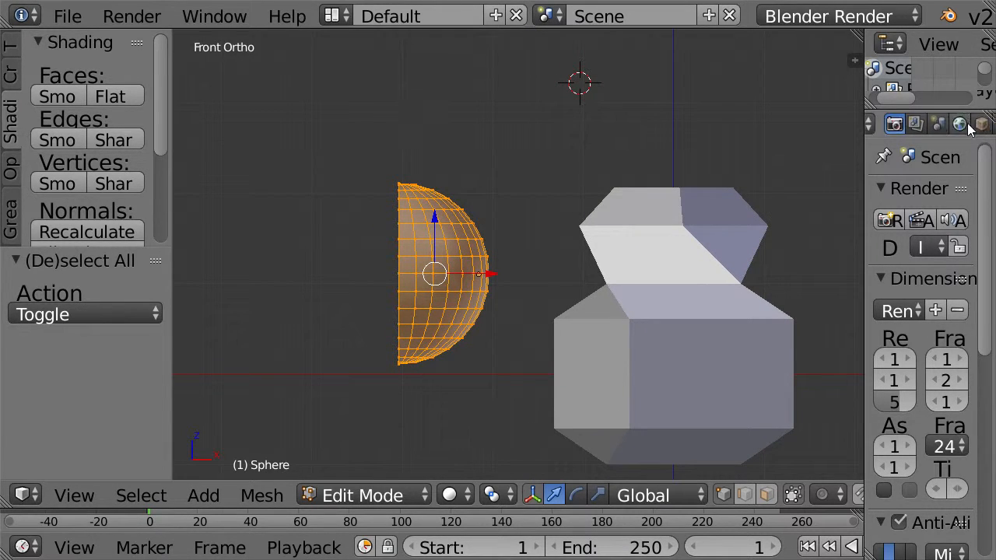
pyautogui.scroll(-2, 937, 129)
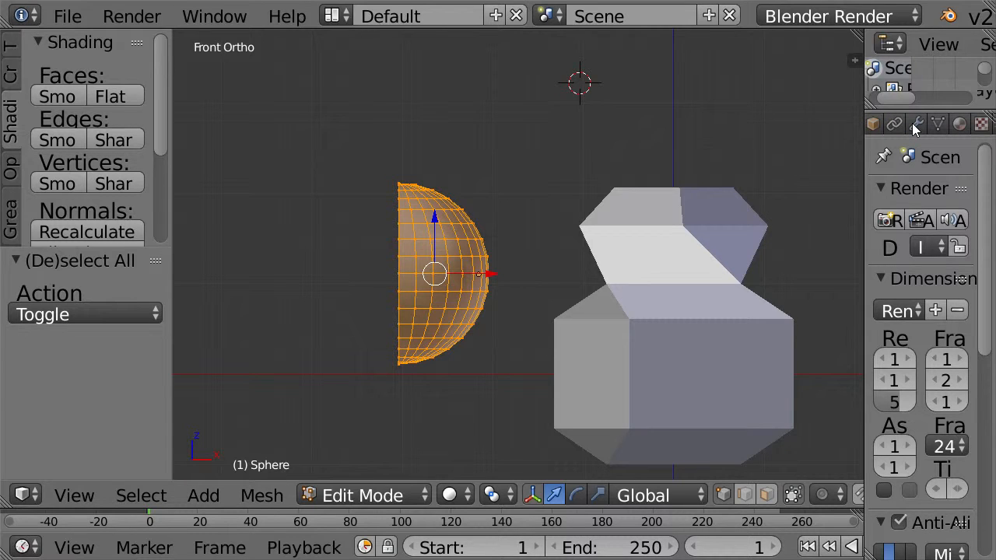
pyautogui.click(916, 126)
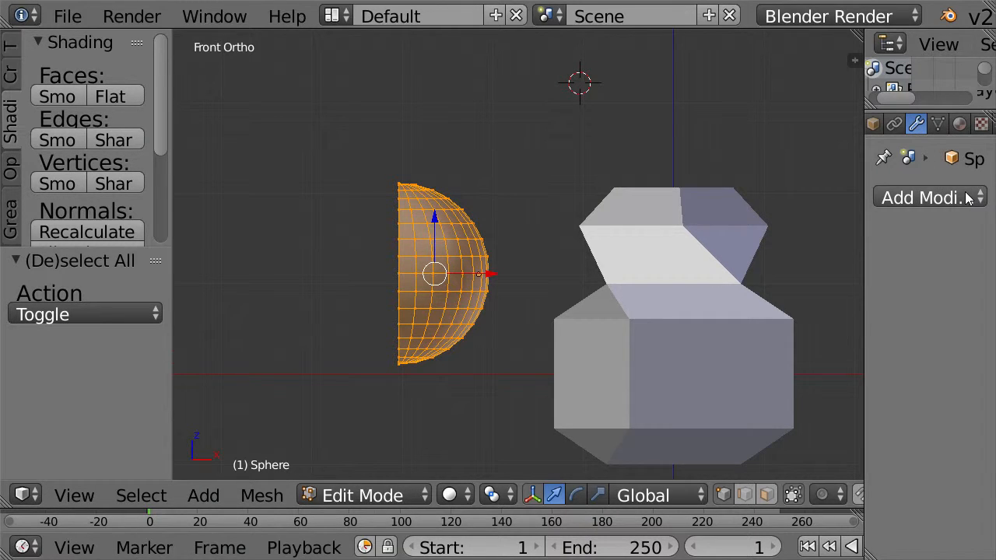
pyautogui.click(907, 200)
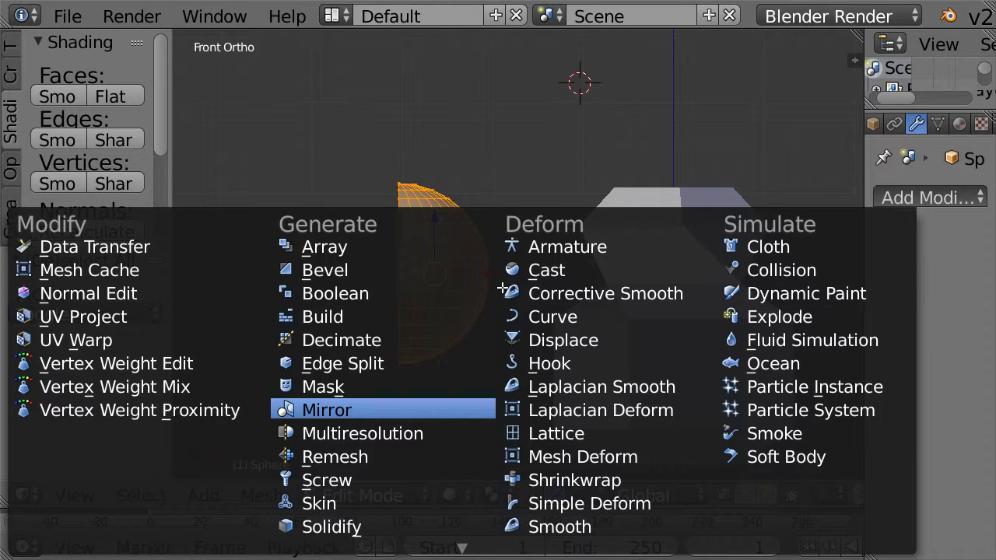
pyautogui.press('Return')
# Move the half-sphere back against its mirrored half, about 0.886 on X and 0.026 on Z, and enable the Mirror modifier's Clipping option
pyautogui.press('g')
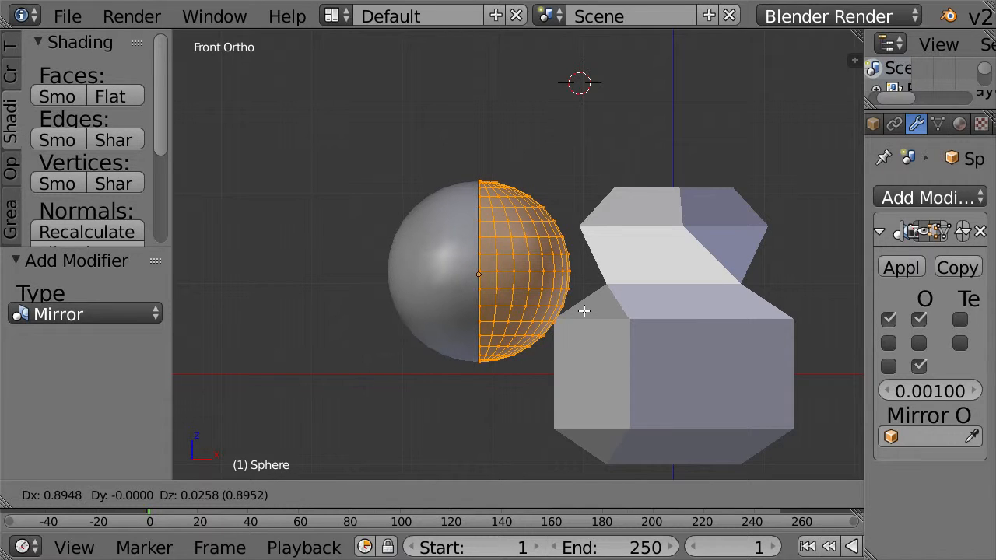
pyautogui.click(584, 311)
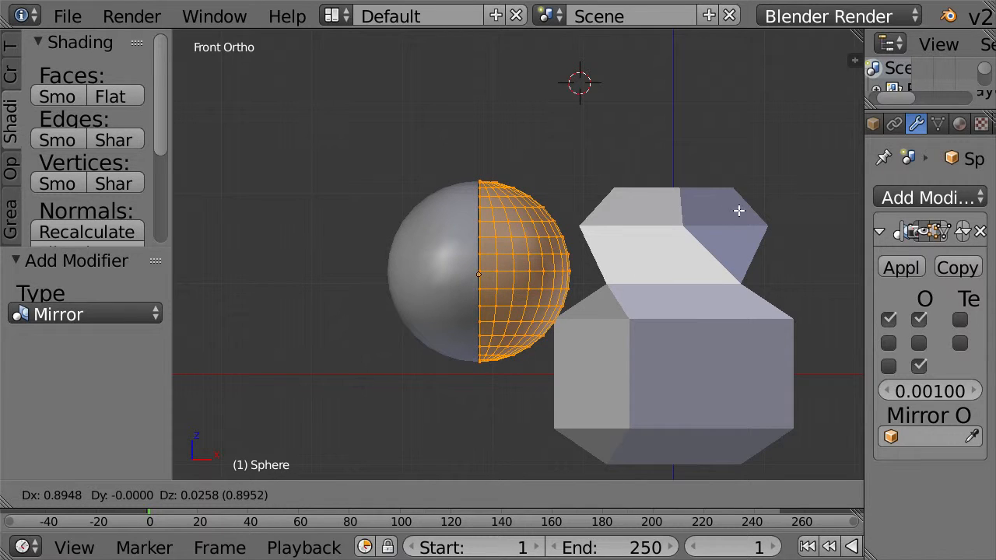
pyautogui.click(918, 343)
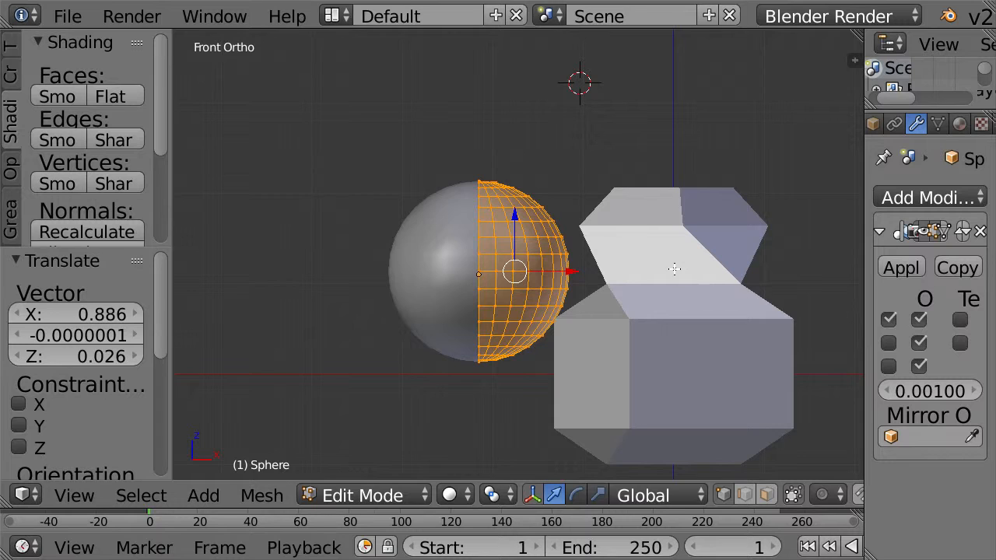
# Compare the mirrored sphere in Object Mode and Edit Mode from an angled view
pyautogui.press('Tab')
pyautogui.moveTo(660, 269); pyautogui.dragTo(638, 266, button='middle')
pyautogui.press('Tab')
pyautogui.press('Tab')
pyautogui.press('Tab')
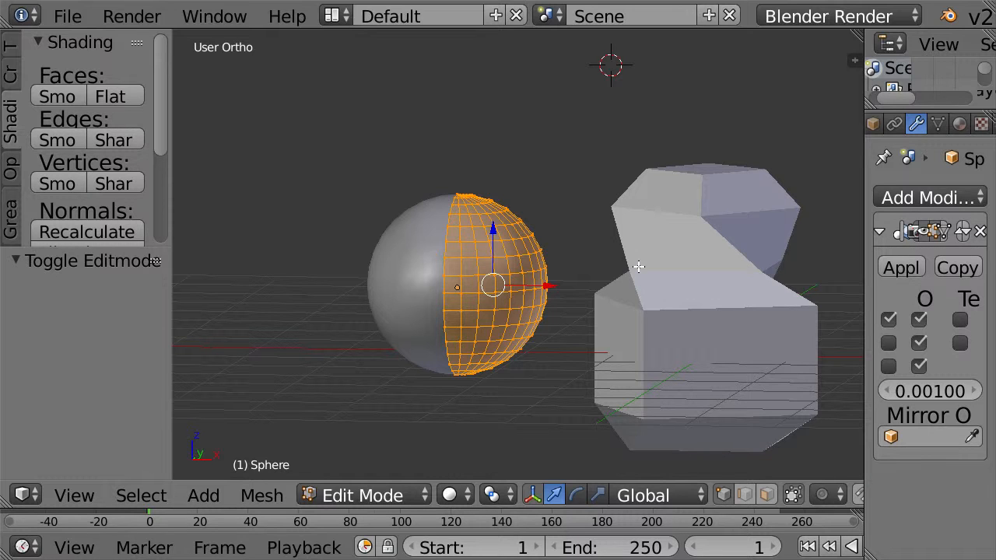
pyautogui.moveTo(638, 266); pyautogui.dragTo(639, 268, button='middle')
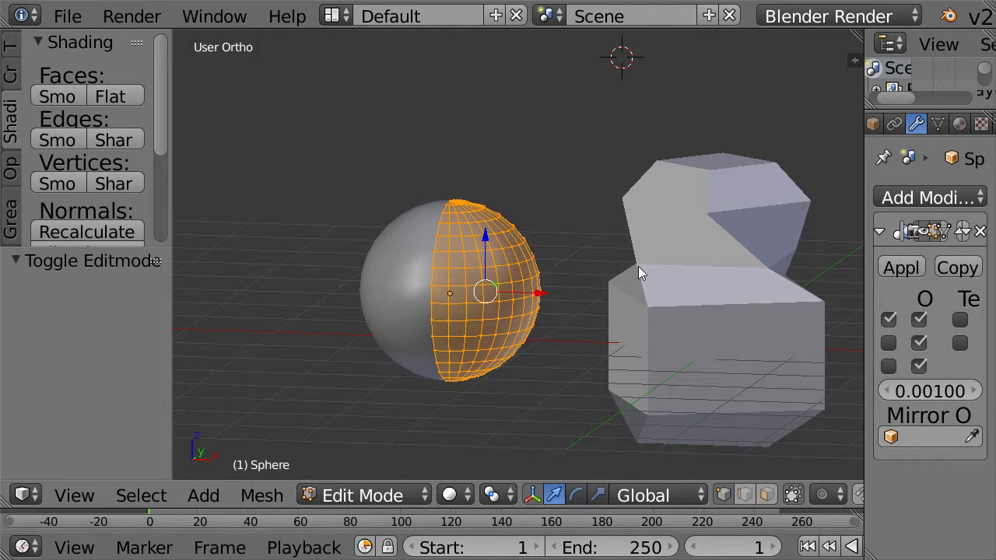
pyautogui.press('Tab')
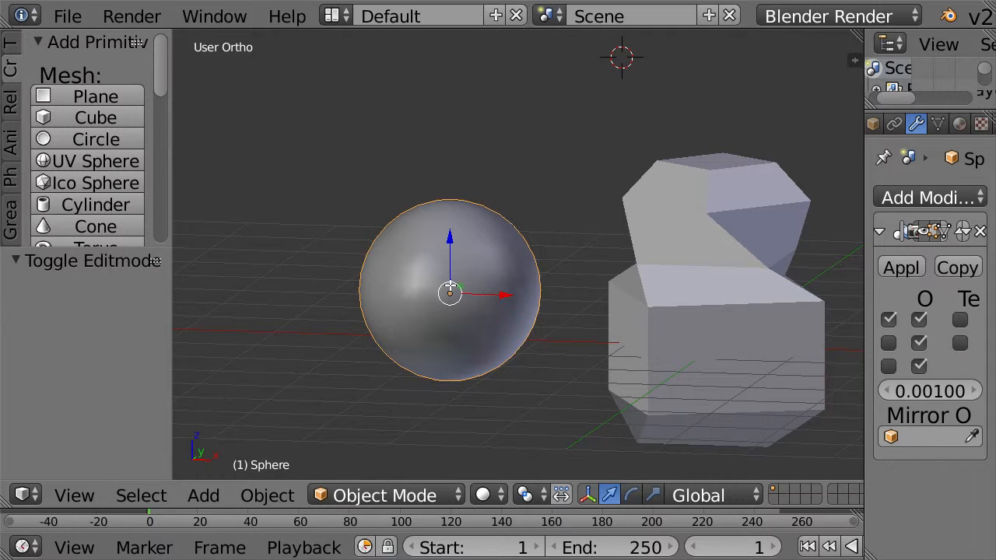
pyautogui.press('Tab')
pyautogui.moveTo(449, 286)
pyautogui.mouseDown(button='middle')
pyautogui.moveTo(518, 273)
pyautogui.moveTo(443, 287)
pyautogui.moveTo(453, 298)
pyautogui.mouseUp(button='middle')
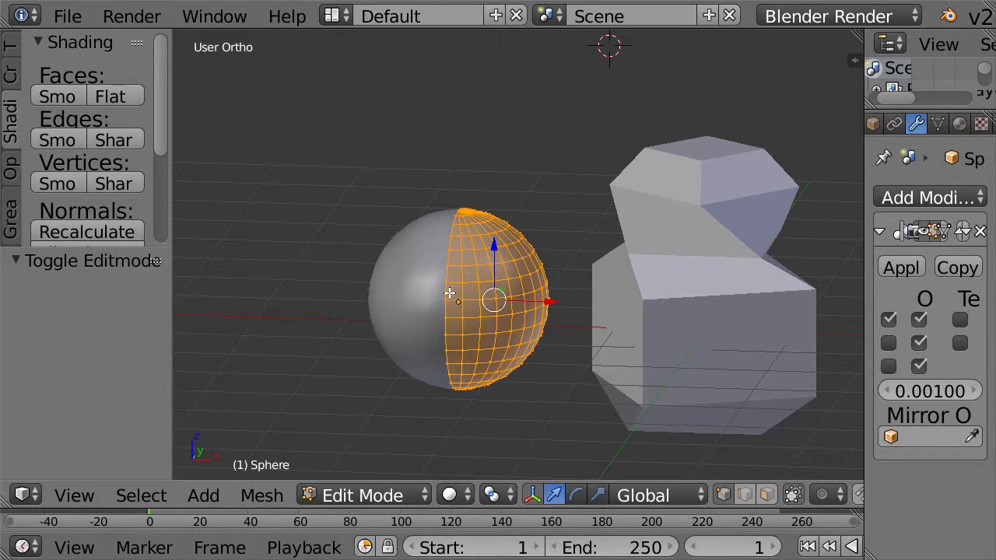
# Turn on the Mirror modifier's edit cage adjustment so the mirrored half also shows its mesh in Edit Mode
pyautogui.click(945, 229)
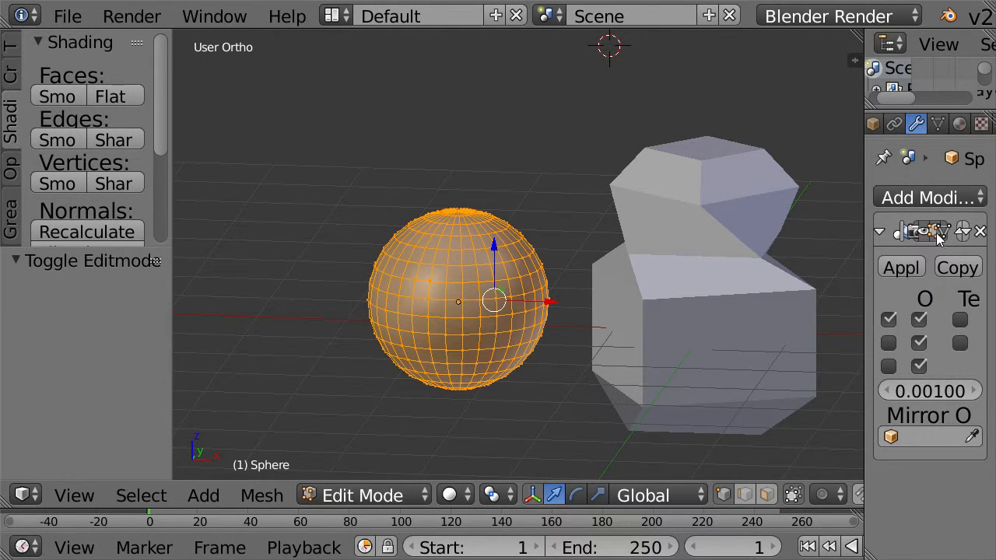
pyautogui.click(947, 231)
pyautogui.click(943, 232)
pyautogui.click(946, 232)
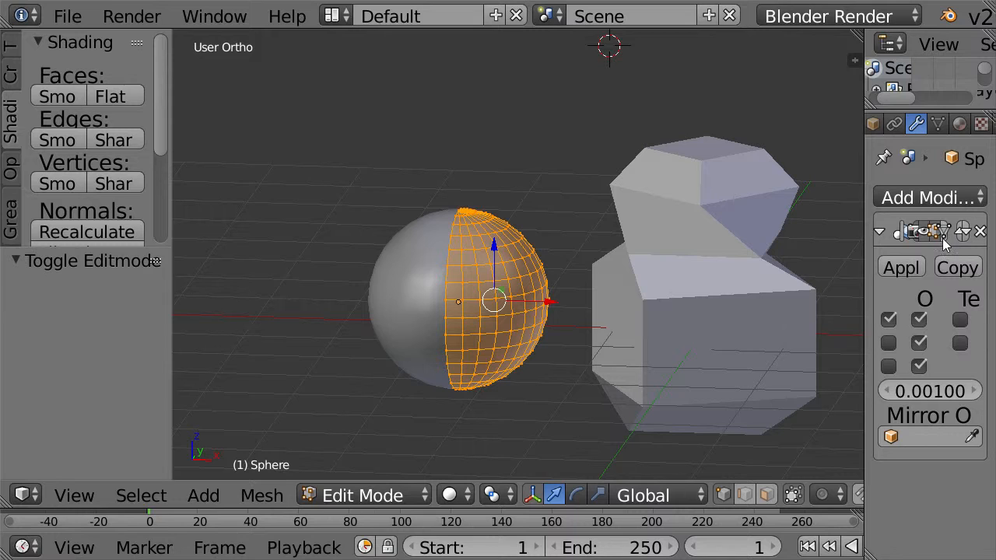
pyautogui.click(945, 233)
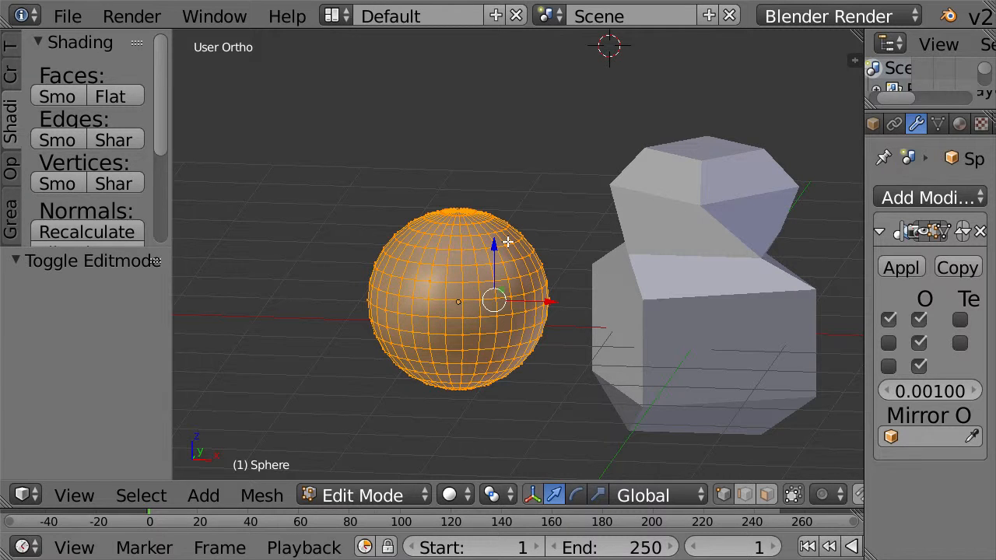
# Examine the mirrored sphere in Object and Edit Mode, and browse the available modifiers without adding one
pyautogui.moveTo(511, 257); pyautogui.dragTo(534, 258, button='middle')
pyautogui.press('a')
pyautogui.press('Tab')
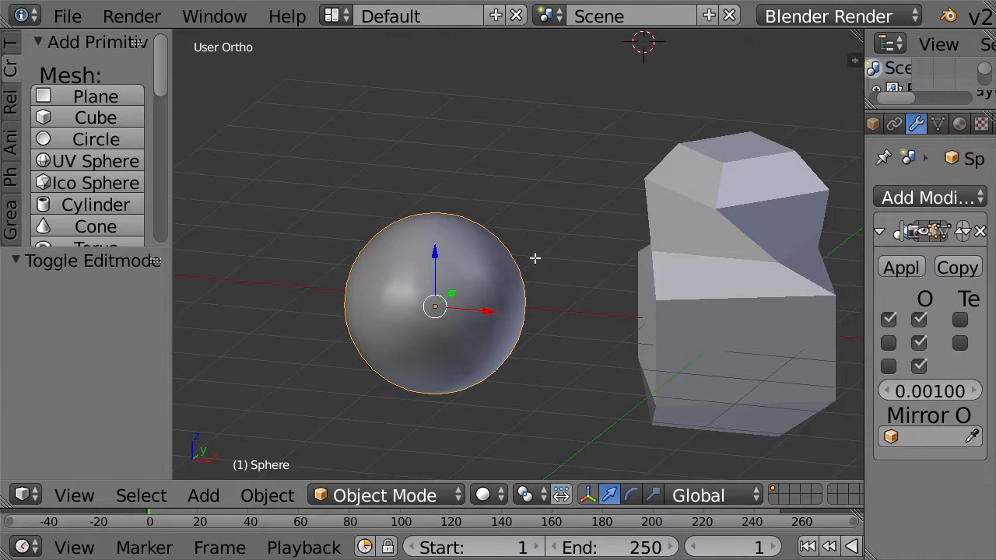
pyautogui.press('Tab')
pyautogui.press('Tab')
pyautogui.moveTo(537, 307); pyautogui.dragTo(534, 287, button='middle')
pyautogui.press('Tab')
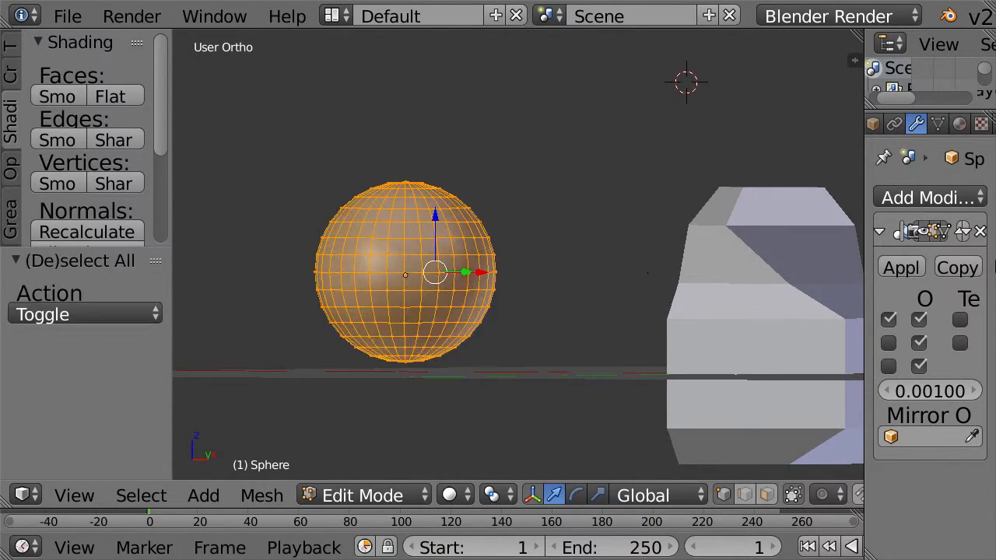
pyautogui.click(939, 204)
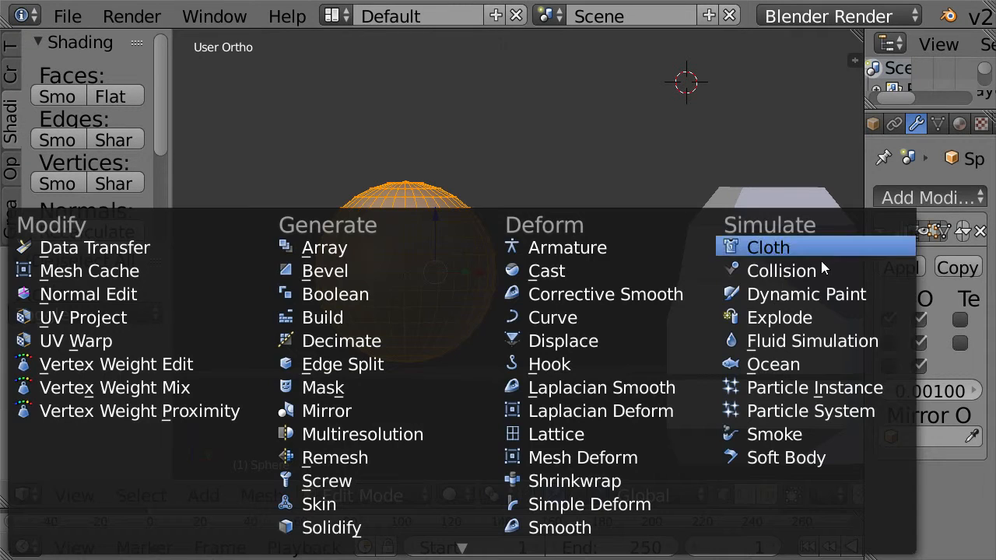
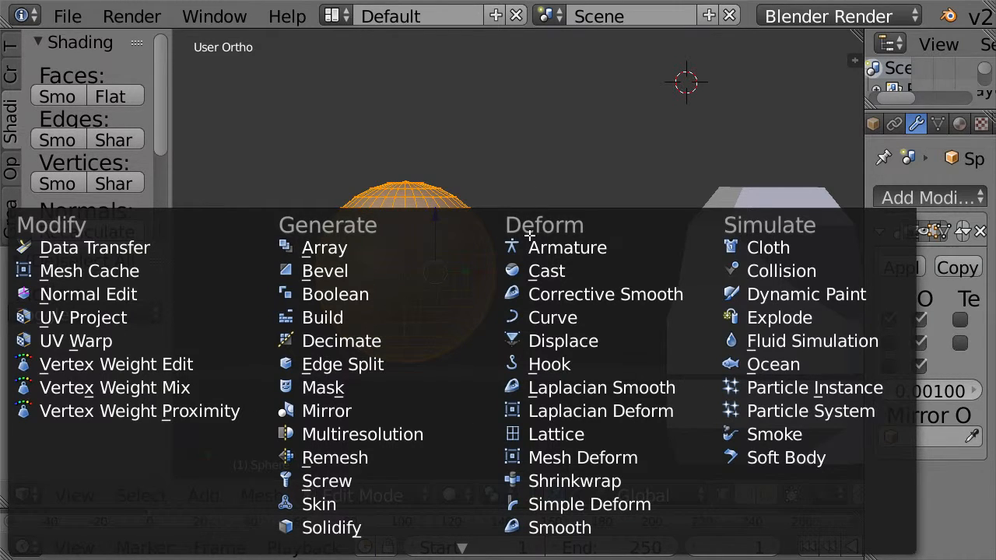
pyautogui.press('Escape')
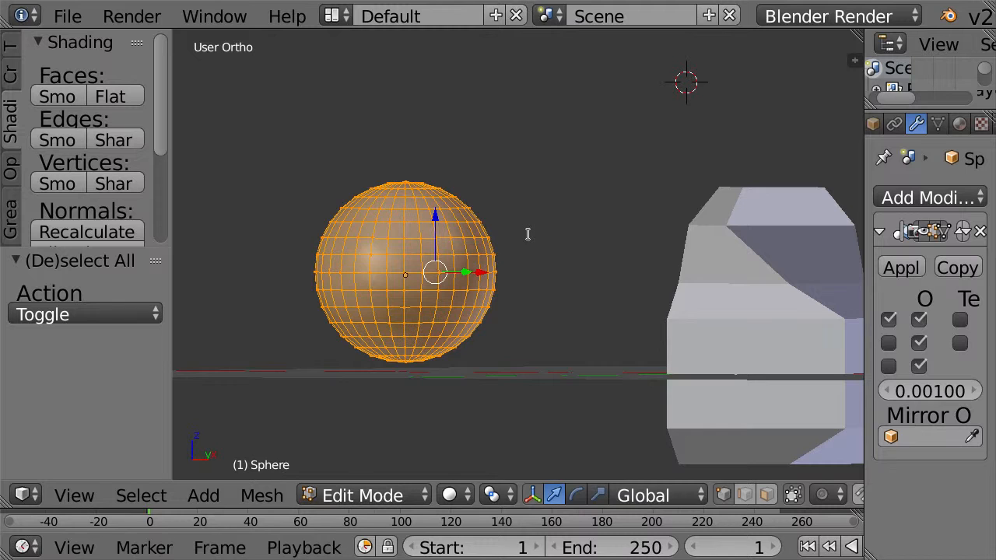
pyautogui.press('space')
pyautogui.write('su')
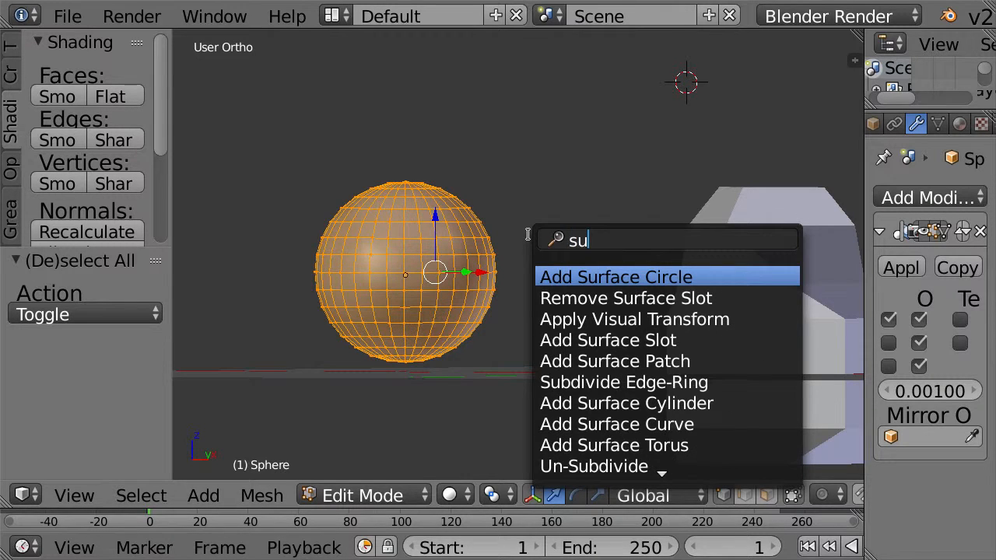
pyautogui.write('b')
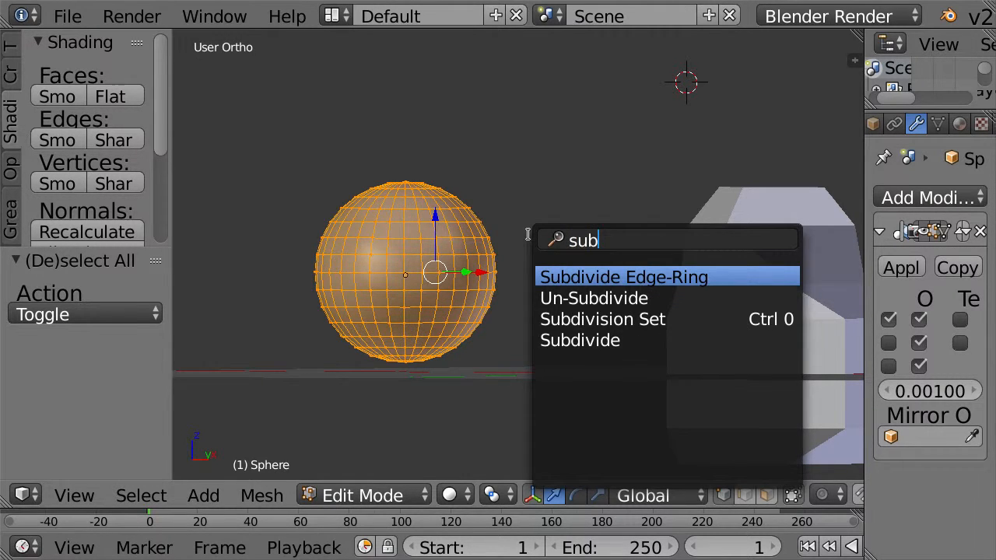
pyautogui.press('BackSpace')
pyautogui.write('b')
pyautogui.press('BackSpace')
pyautogui.press('BackSpace')
pyautogui.press('BackSpace')
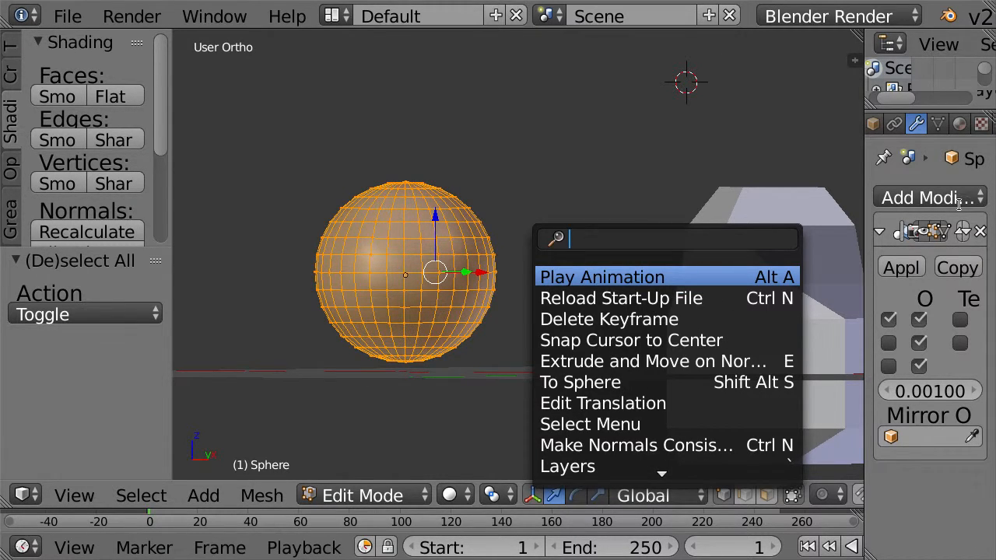
pyautogui.press('Escape')
# Add a Subdivision Surface modifier to the mirrored sphere
pyautogui.click(929, 197)
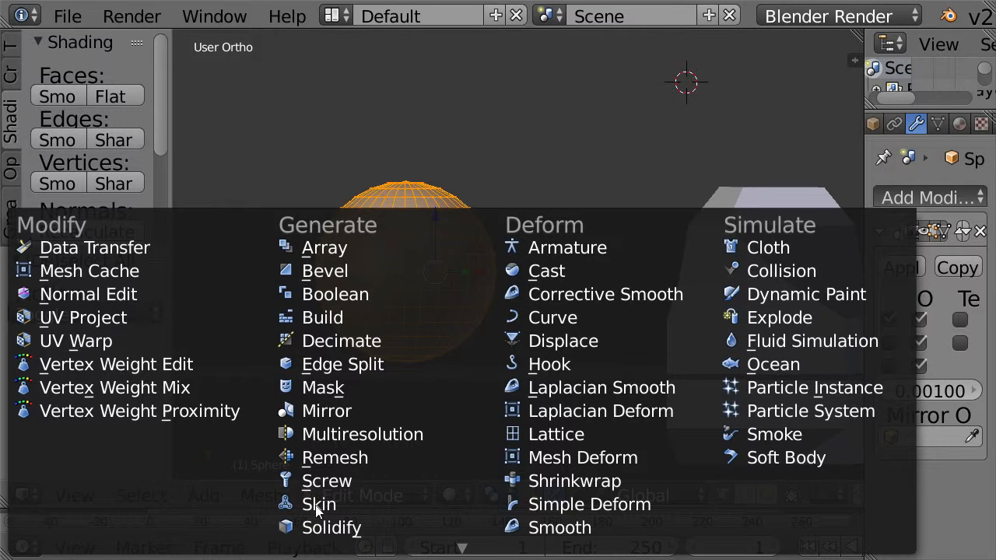
pyautogui.moveTo(467, 543)
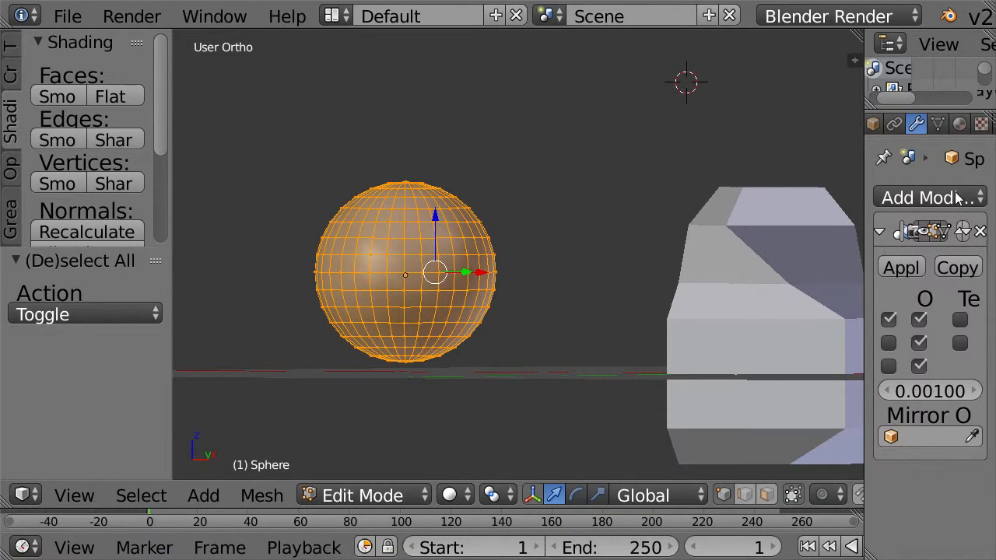
pyautogui.click(956, 198)
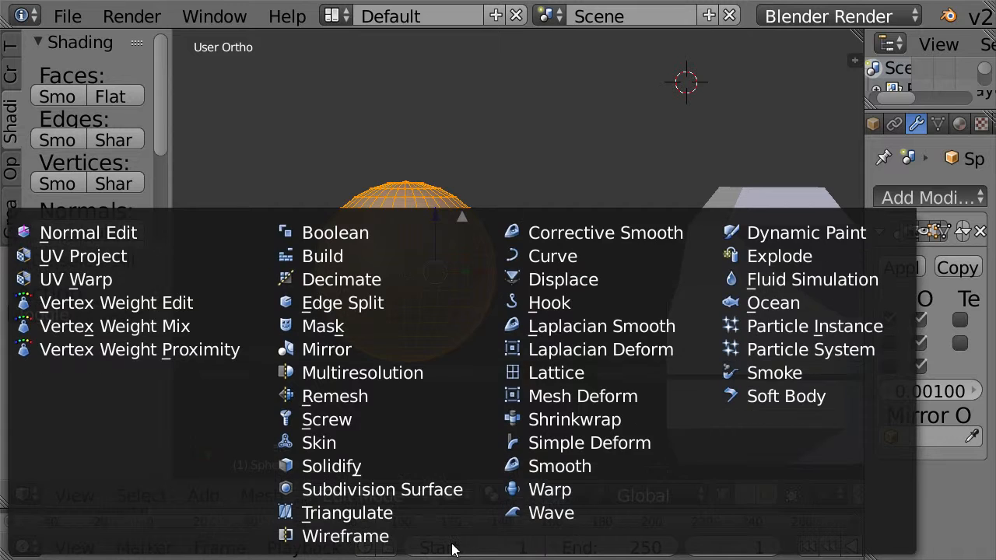
pyautogui.click(432, 491)
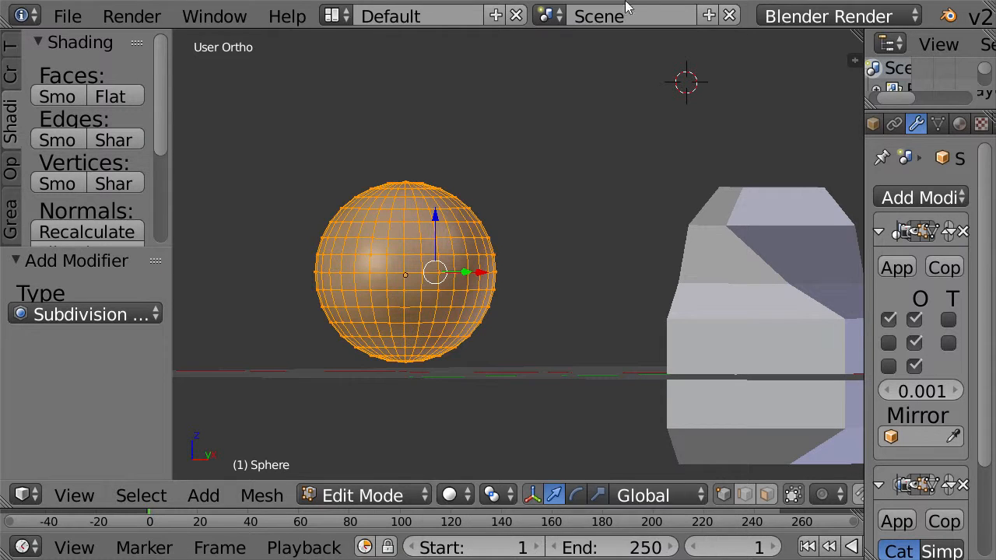
# Widen the modifier settings area and set the Subdivision Surface levels to 3 for View and 6 for Render
pyautogui.scroll(-3, 902, 346)
pyautogui.scroll(-1, 903, 348)
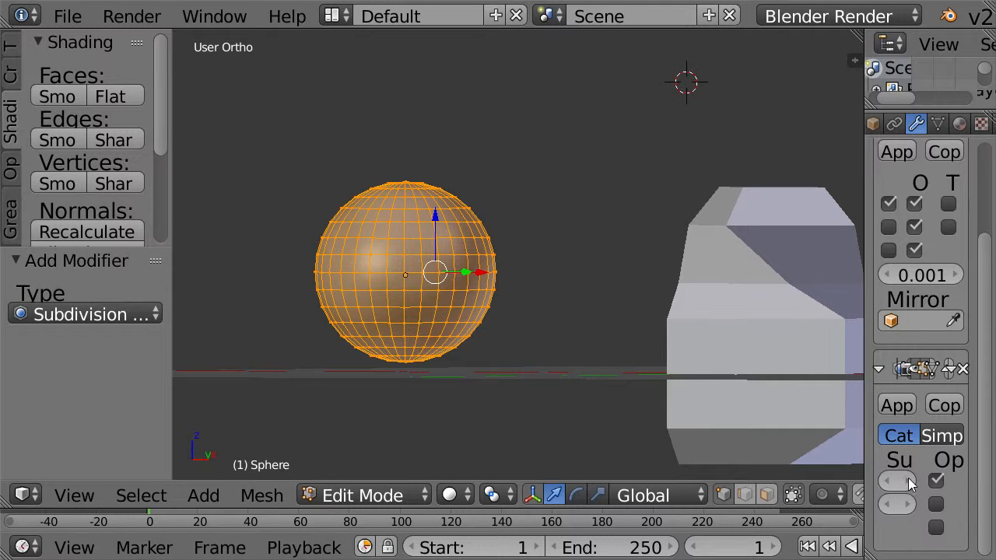
pyautogui.moveTo(863, 474); pyautogui.dragTo(620, 483)
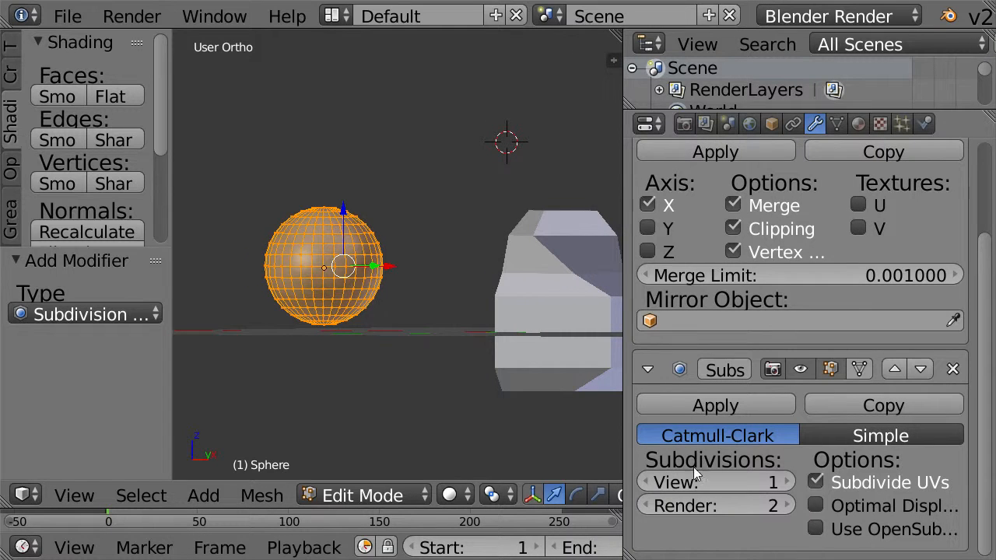
pyautogui.click(787, 482)
pyautogui.click(786, 483)
pyautogui.click(787, 483)
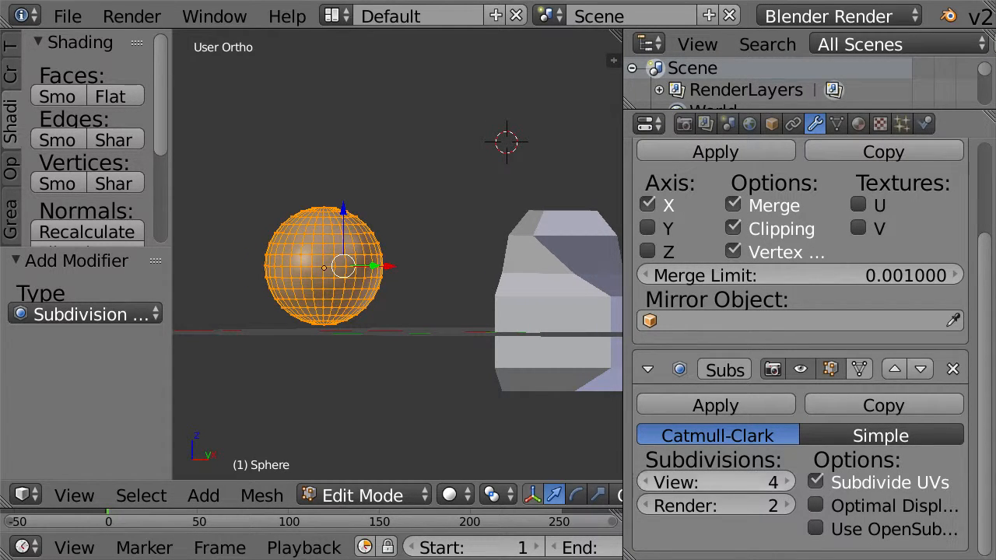
pyautogui.click(684, 484)
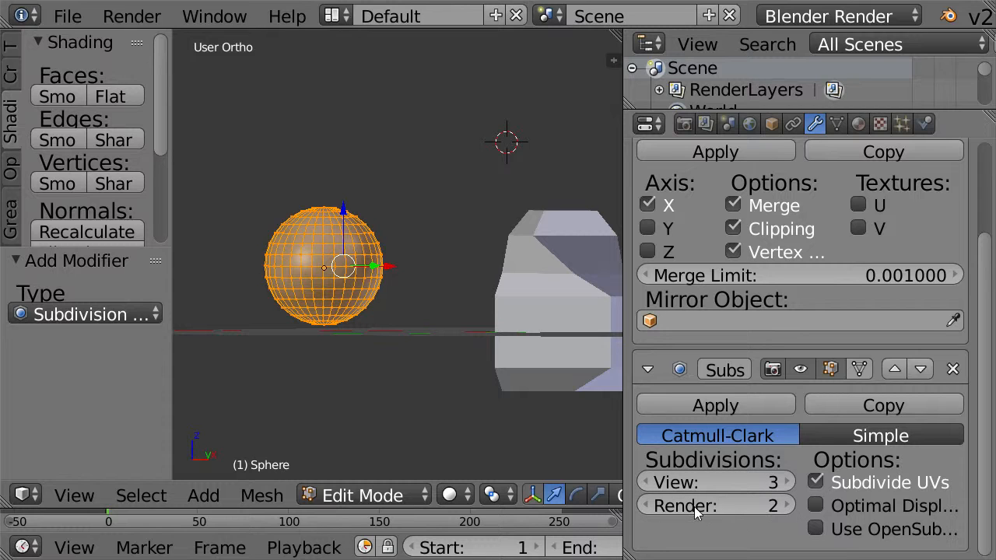
pyautogui.click(782, 503)
pyautogui.click(782, 502)
pyautogui.click(782, 501)
pyautogui.click(782, 501)
# Examine the subdivided sphere's smoothness in Object Mode, up close and from several angles
pyautogui.moveTo(372, 291); pyautogui.dragTo(788, 486, button='middle')
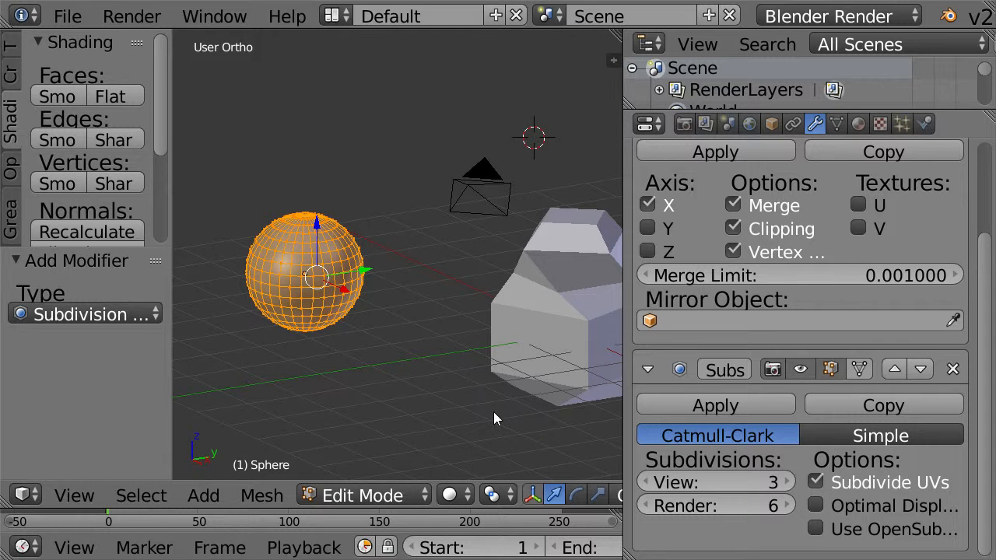
pyautogui.press('Tab')
pyautogui.scroll(5, 418, 324)
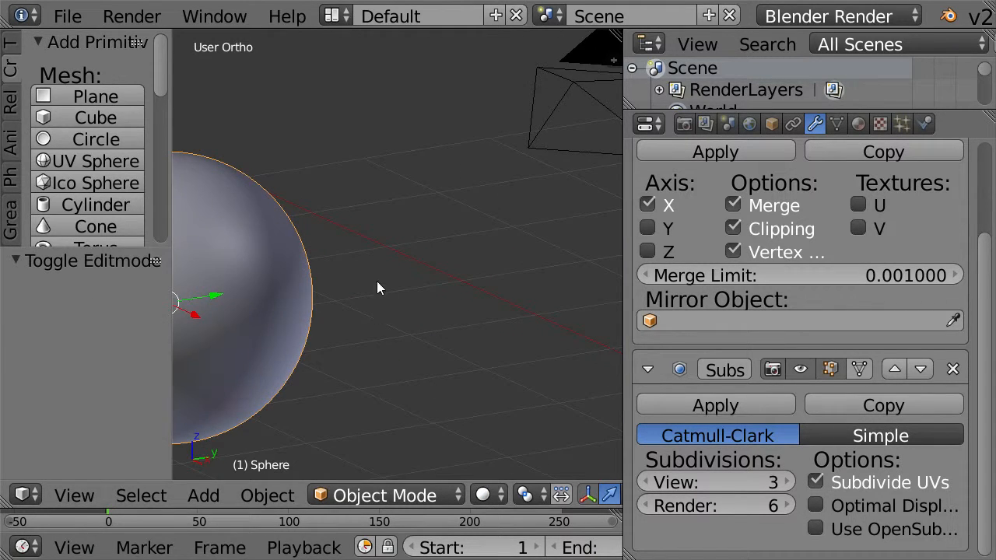
pyautogui.press('KP_Decimal')
pyautogui.scroll(3, 260, 261)
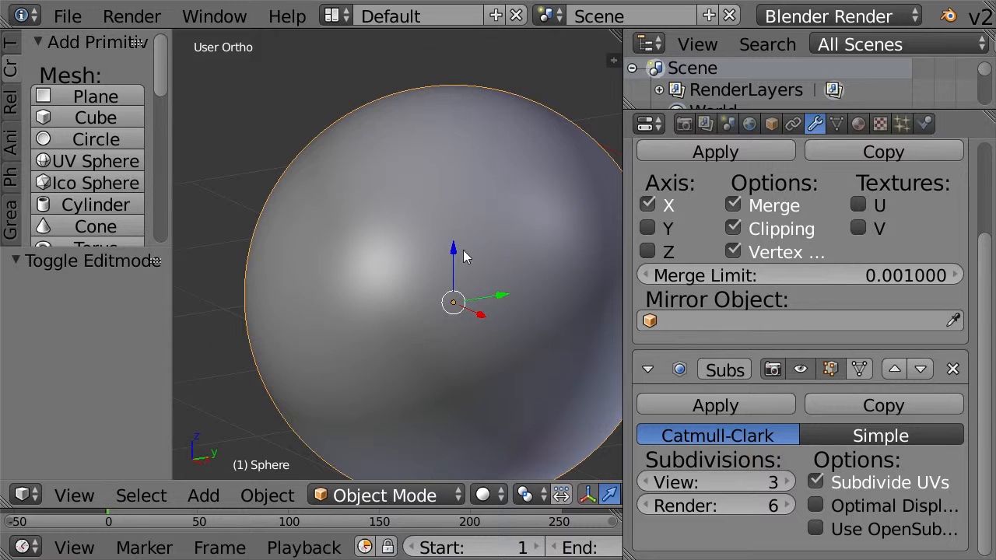
pyautogui.scroll(-3, 498, 248)
pyautogui.moveTo(524, 244); pyautogui.dragTo(398, 262, button='middle')
pyautogui.scroll(-1, 373, 228)
pyautogui.scroll(1, 615, 351)
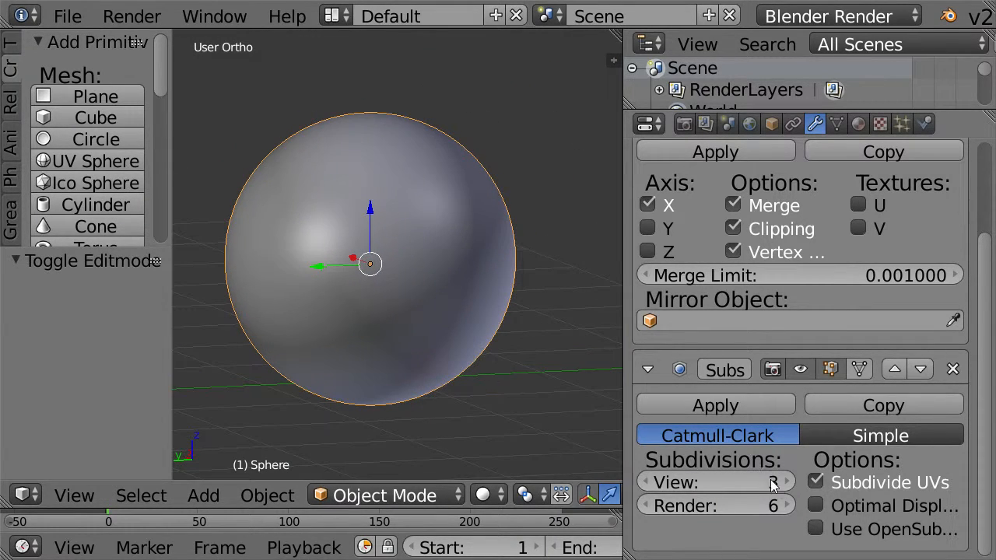
pyautogui.moveTo(425, 200); pyautogui.dragTo(297, 208, button='middle')
pyautogui.scroll(-6, 385, 189)
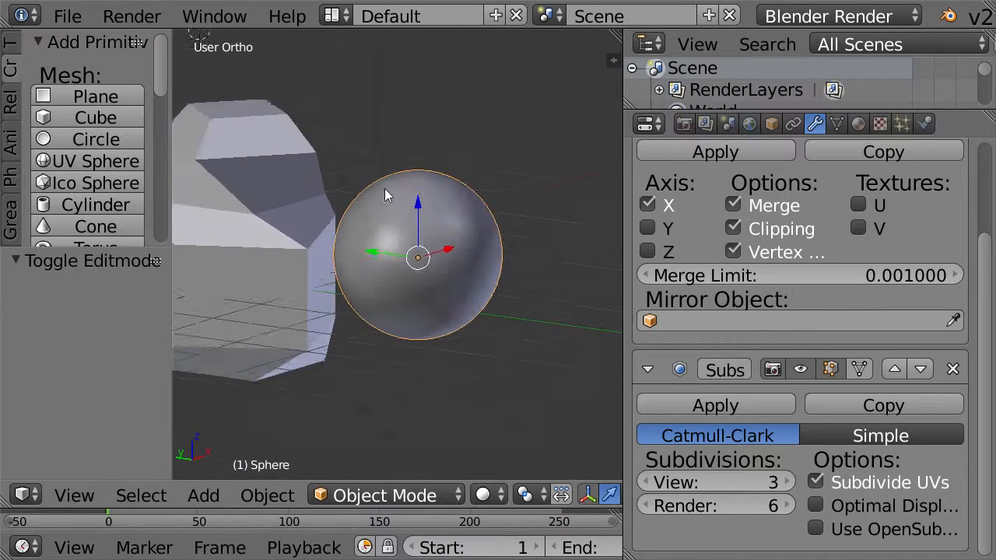
pyautogui.moveTo(420, 184); pyautogui.dragTo(301, 194, button='middle')
pyautogui.scroll(2, 302, 195)
pyautogui.scroll(-2, 303, 200)
pyautogui.moveTo(394, 196); pyautogui.dragTo(433, 204, button='middle')
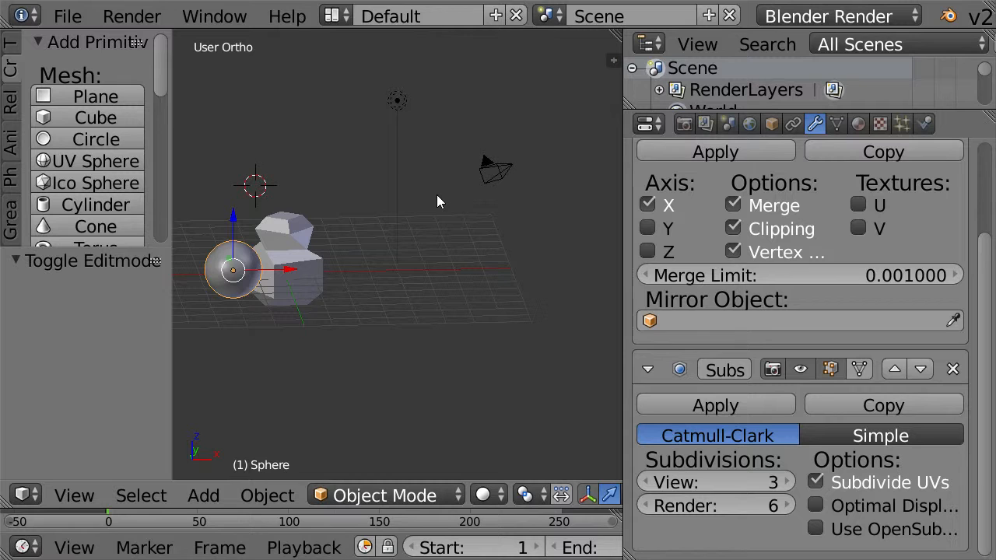
pyautogui.moveTo(502, 94); pyautogui.dragTo(508, 91, button='middle')
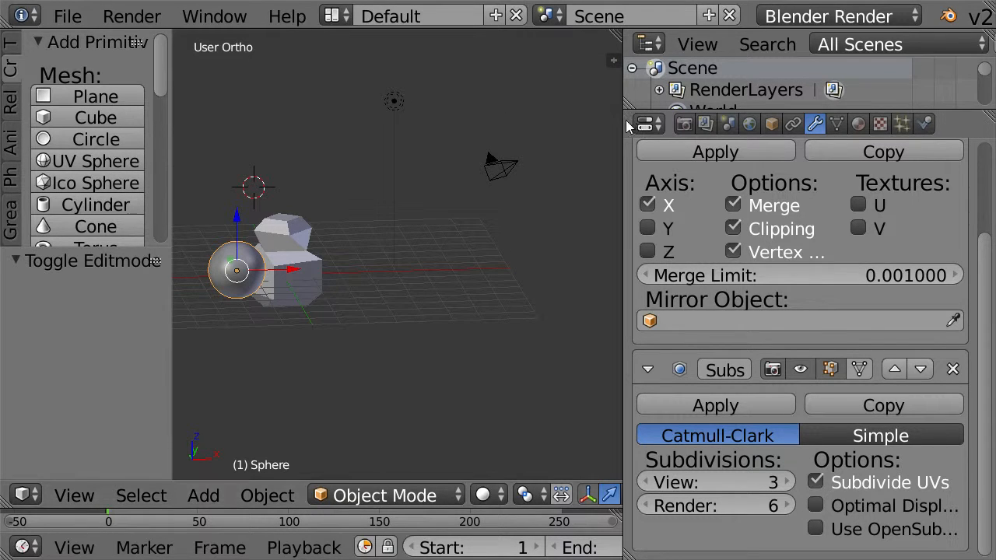
# Give the 3D view more width, put the sphere in Edit Mode and deselect its whole mesh
pyautogui.moveTo(623, 116); pyautogui.dragTo(857, 104)
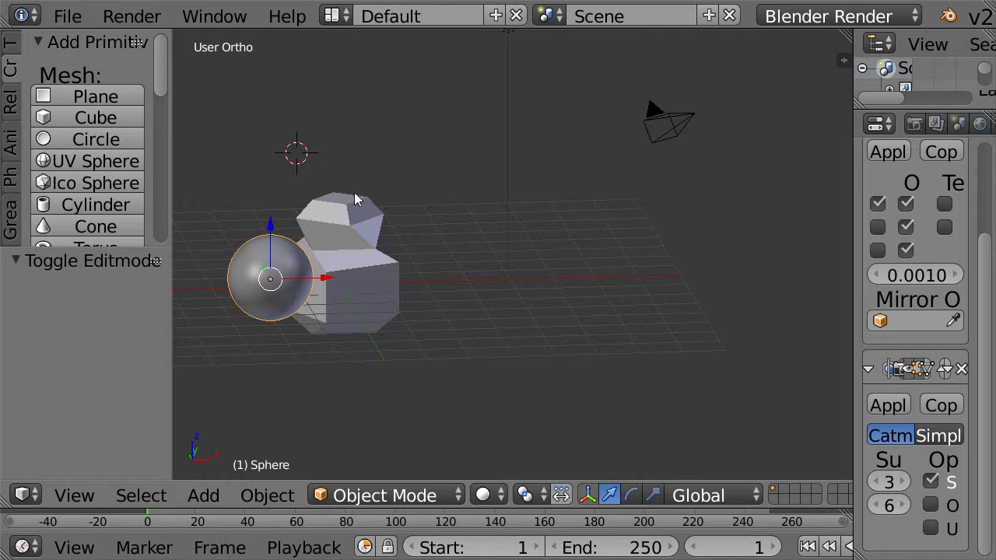
pyautogui.press('Tab')
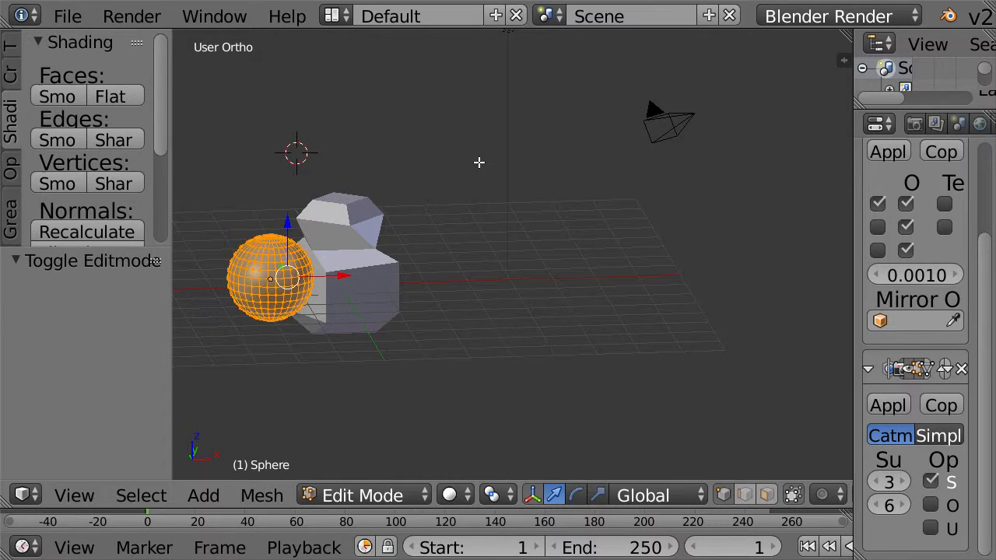
pyautogui.press('a')
pyautogui.moveTo(529, 224); pyautogui.dragTo(558, 221, button='middle')
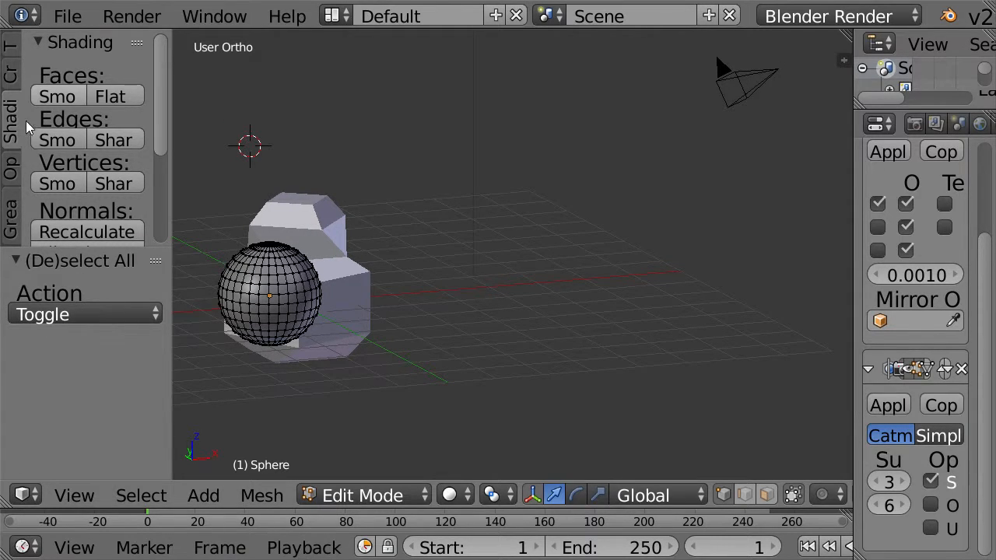
# Try adding a circle primitive to the sphere's mesh and undo it
pyautogui.click(9, 76)
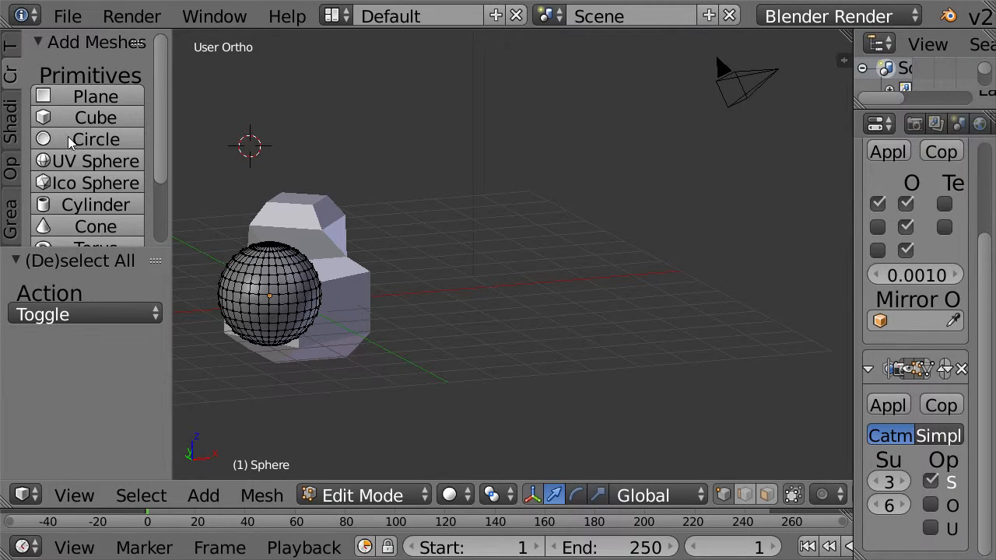
pyautogui.click(81, 140)
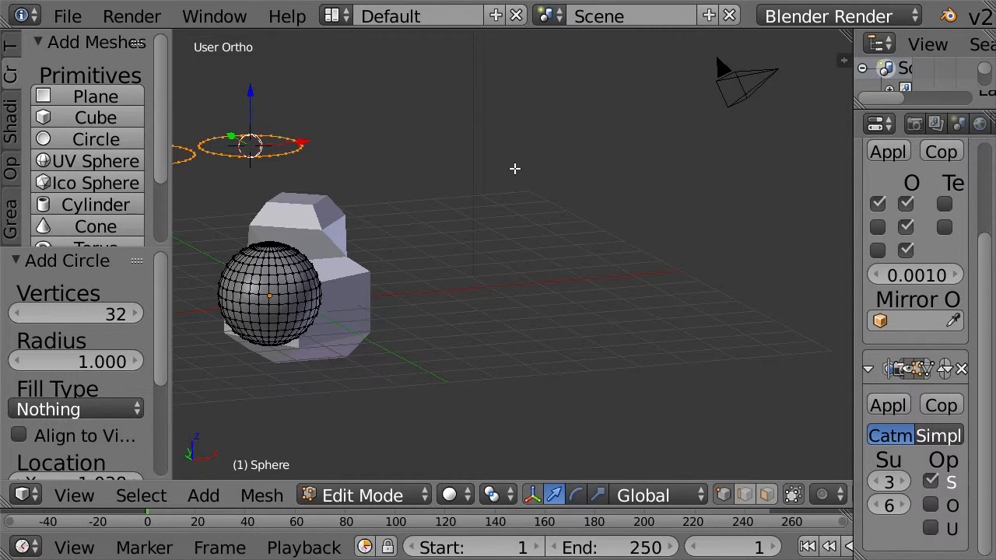
pyautogui.hotkey('ctrl', 'z')
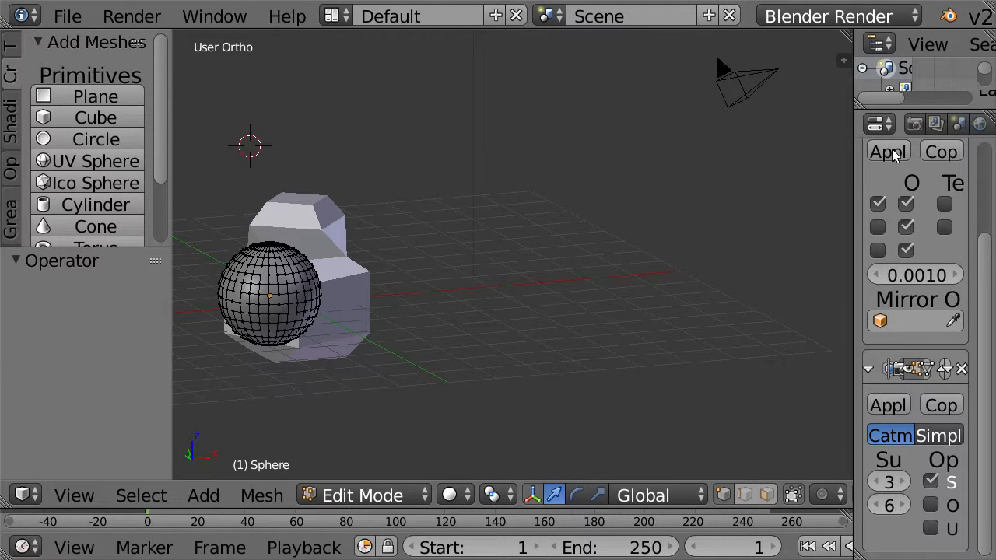
# Try to apply the Mirror modifier in Edit Mode, and test moving a sphere vertex outward twice, undoing each move
pyautogui.click(890, 153)
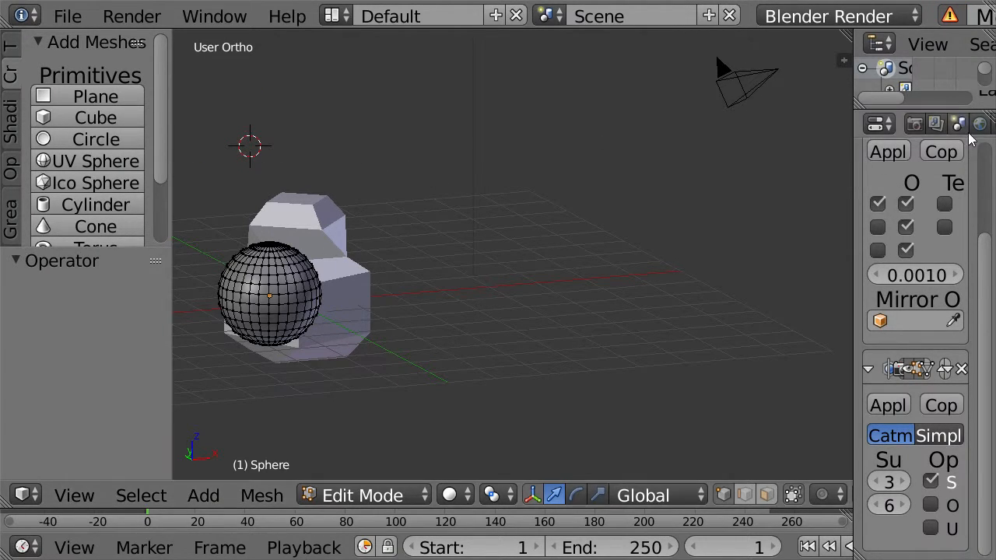
pyautogui.press('g')
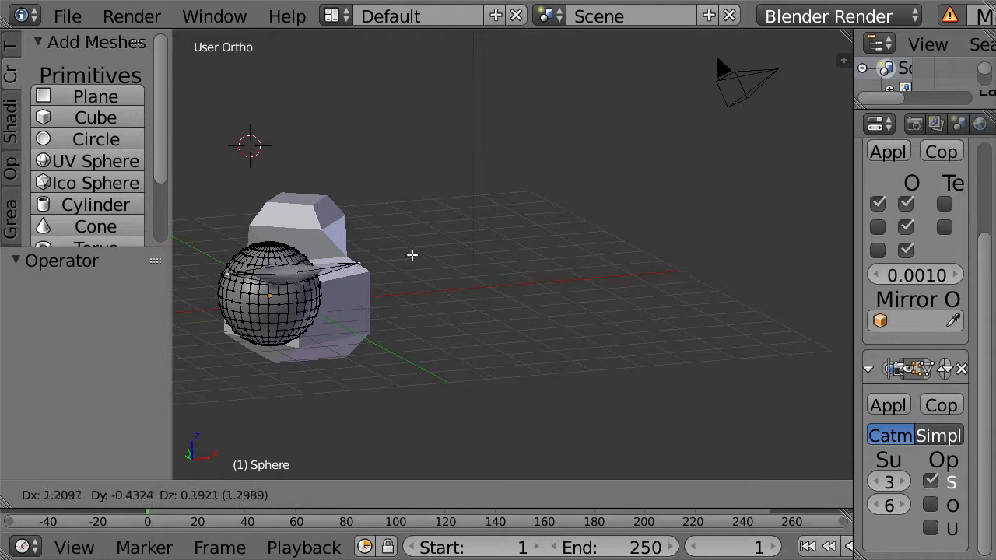
pyautogui.click(368, 269)
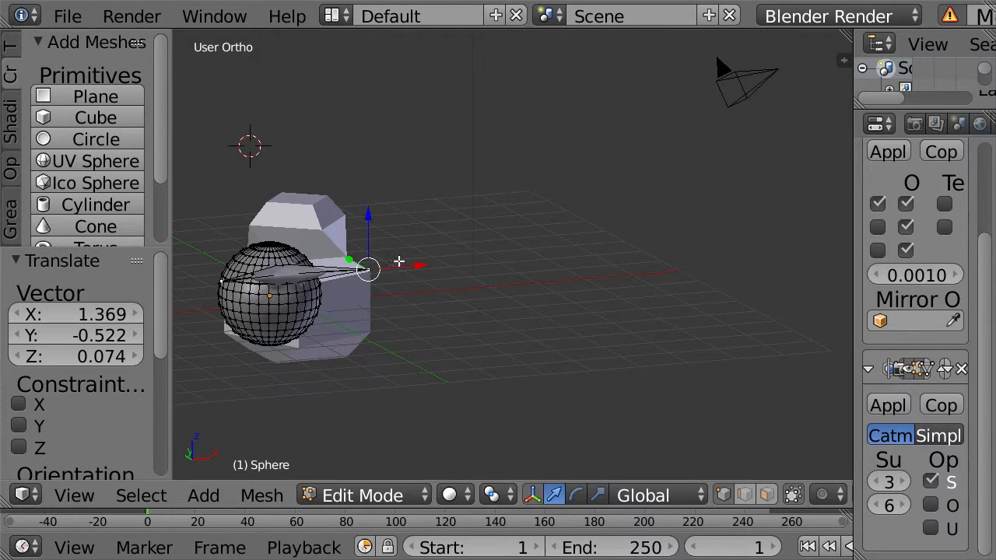
pyautogui.hotkey('ctrl', 'z')
pyautogui.moveTo(506, 271); pyautogui.dragTo(249, 238, button='middle')
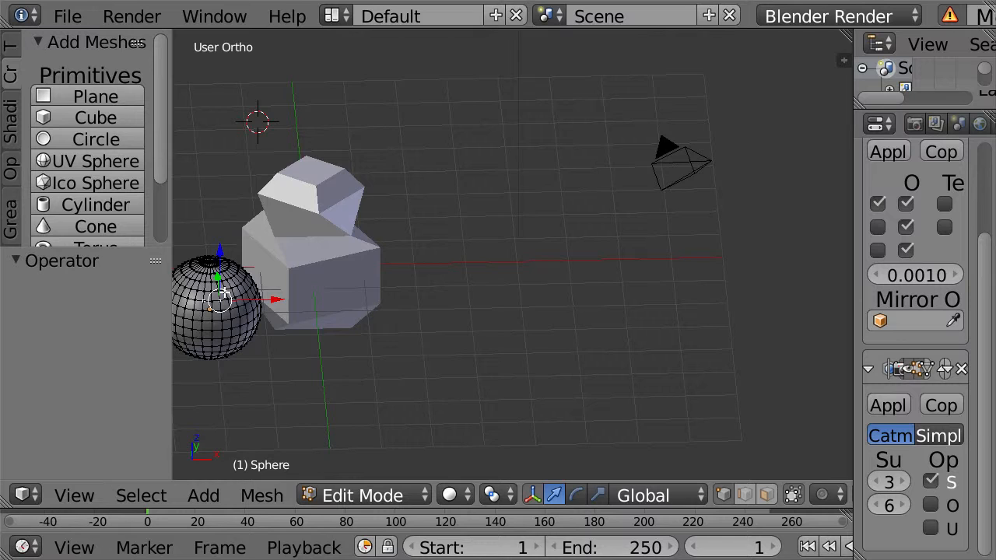
pyautogui.moveTo(223, 292); pyautogui.dragTo(234, 281, button='middle')
pyautogui.press('g')
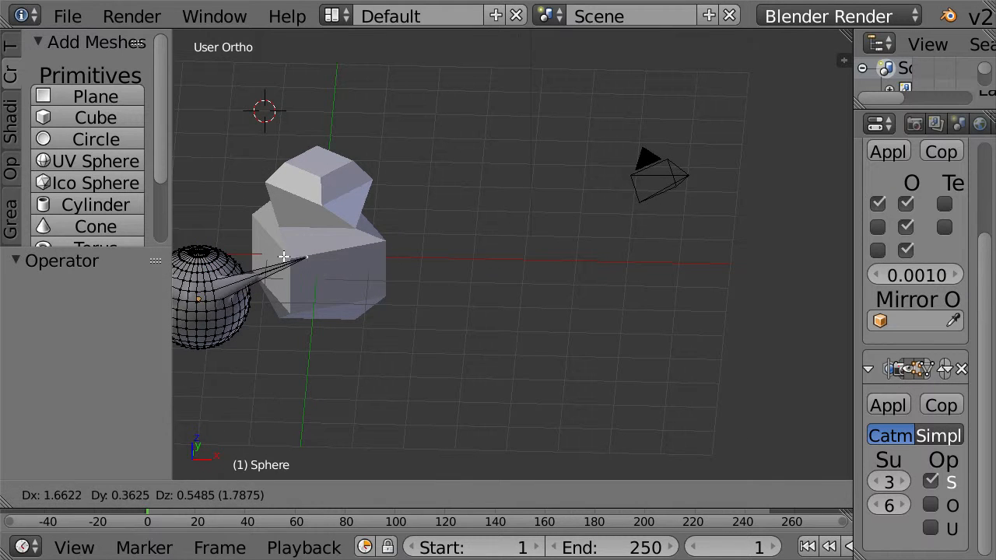
pyautogui.click(268, 225)
pyautogui.hotkey('ctrl', 'z')
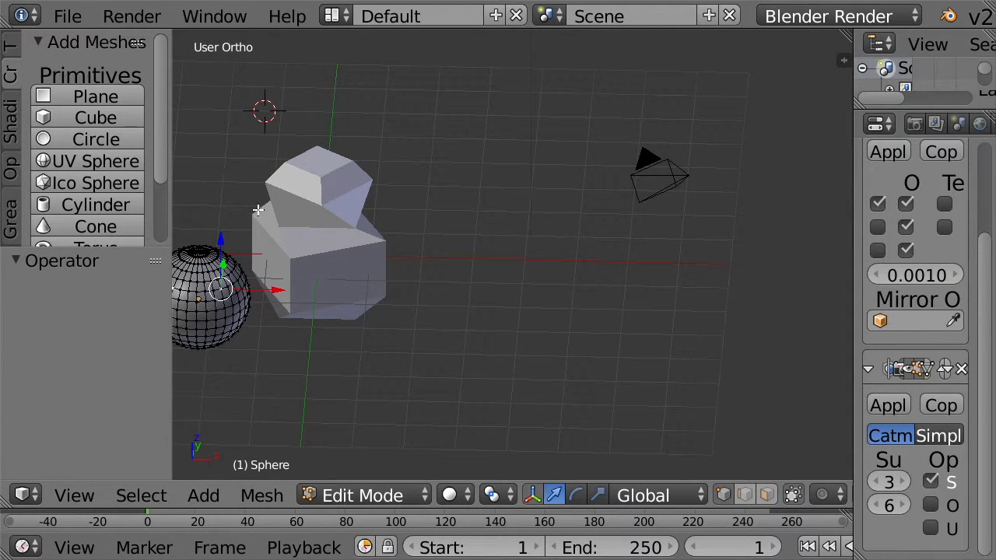
# Apply the Mirror modifier to the sphere in Object Mode and return to Edit Mode
pyautogui.keyDown('shift'); pyautogui.moveTo(259, 210); pyautogui.dragTo(333, 214, button='middle'); pyautogui.keyUp('shift')
pyautogui.scroll(-1, 364, 215)
pyautogui.scroll(1, 402, 222)
pyautogui.scroll(2, 404, 263)
pyautogui.keyDown('shift'); pyautogui.moveTo(423, 234); pyautogui.dragTo(585, 190, button='middle'); pyautogui.keyUp('shift')
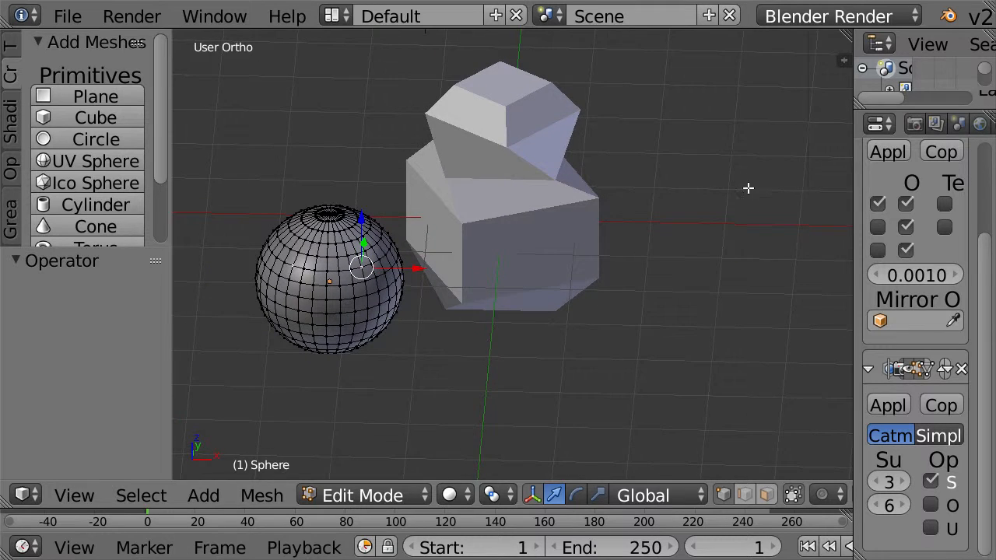
pyautogui.keyDown('shift'); pyautogui.moveTo(748, 188); pyautogui.dragTo(757, 183, button='middle'); pyautogui.keyUp('shift')
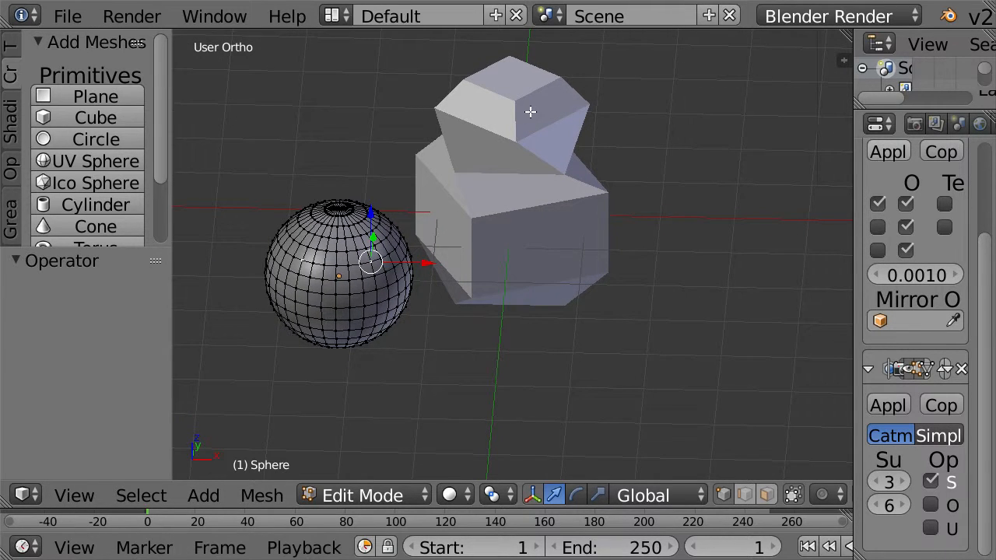
pyautogui.press('Tab')
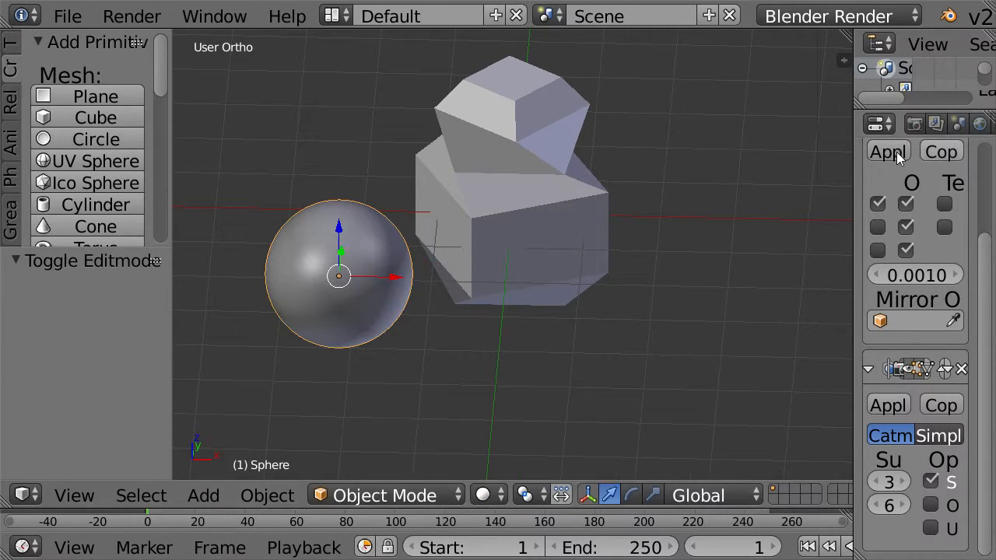
pyautogui.click(887, 152)
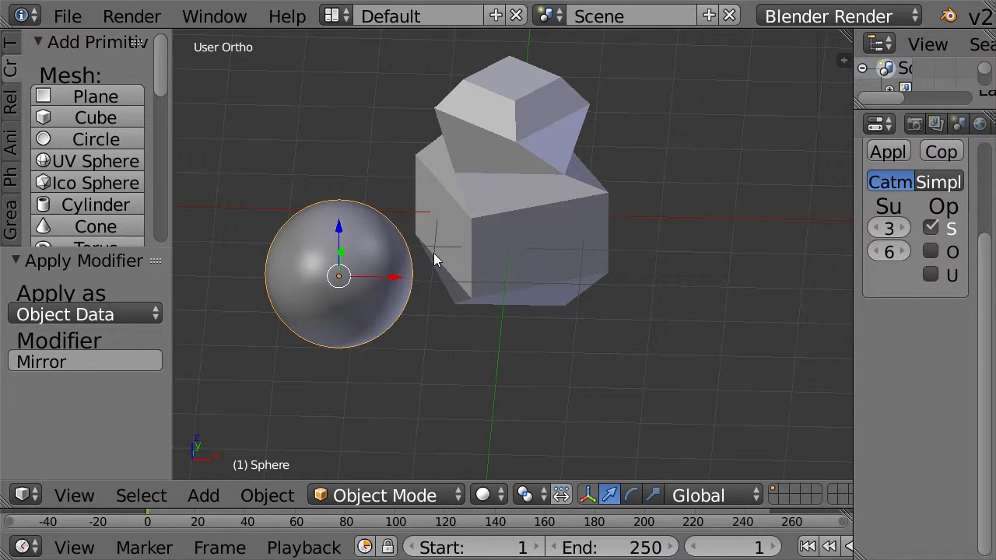
pyautogui.press('Tab')
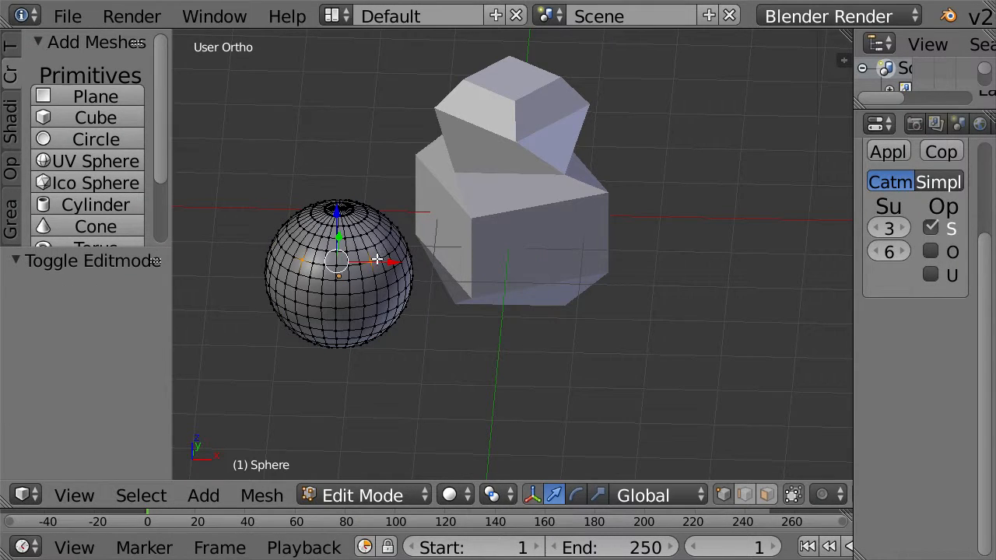
# Try pulling a single sphere vertex outward across the cube model and undo the move
pyautogui.rightClick(388, 251)
pyautogui.press('e')
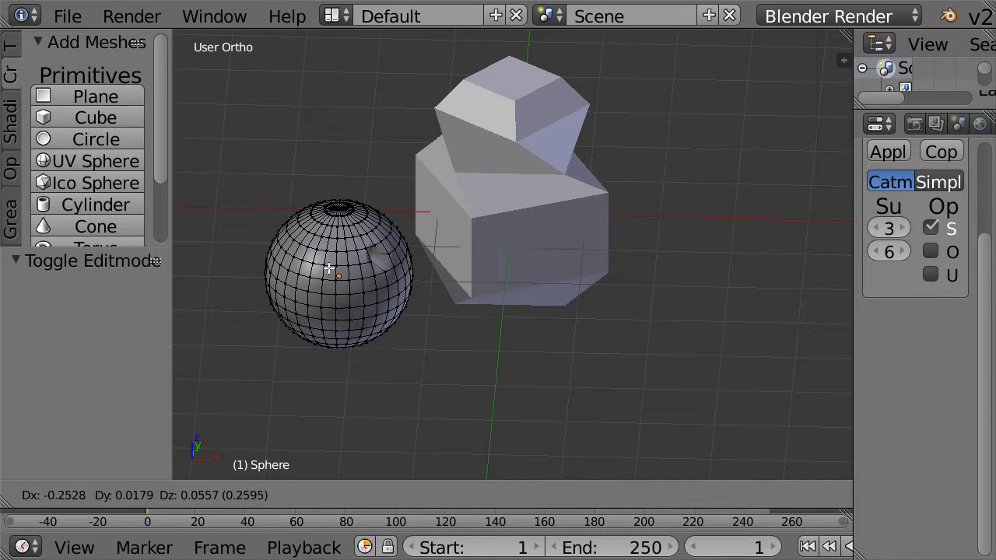
pyautogui.click(580, 228)
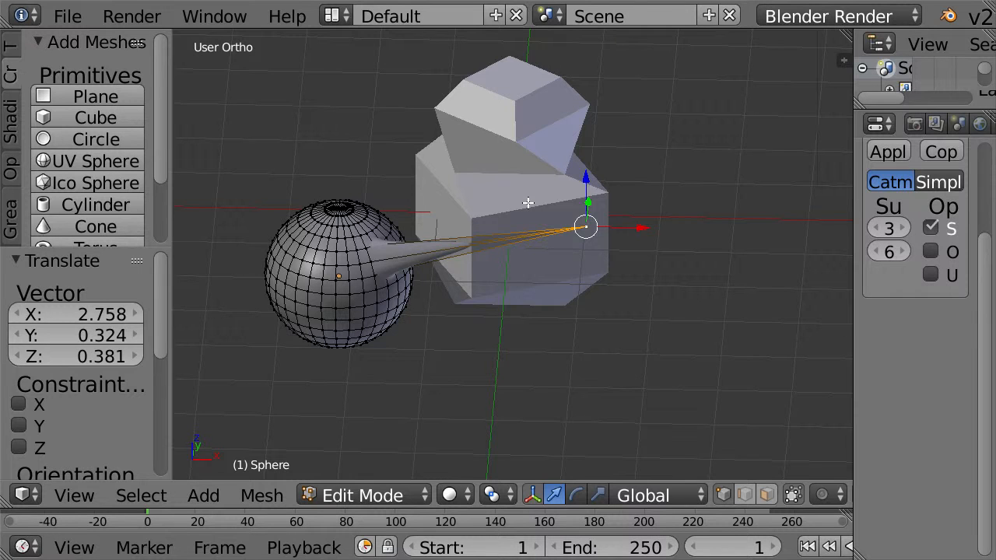
pyautogui.hotkey('ctrl', 'z')
pyautogui.press('Tab')
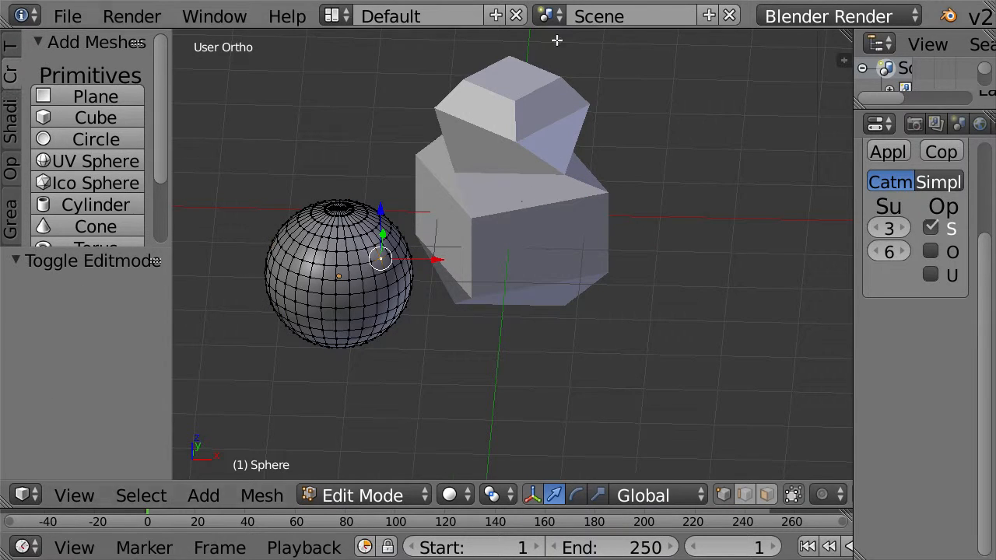
# Scale the single selected sphere vertex by about 1.49 and deselect the whole mesh
pyautogui.press('s')
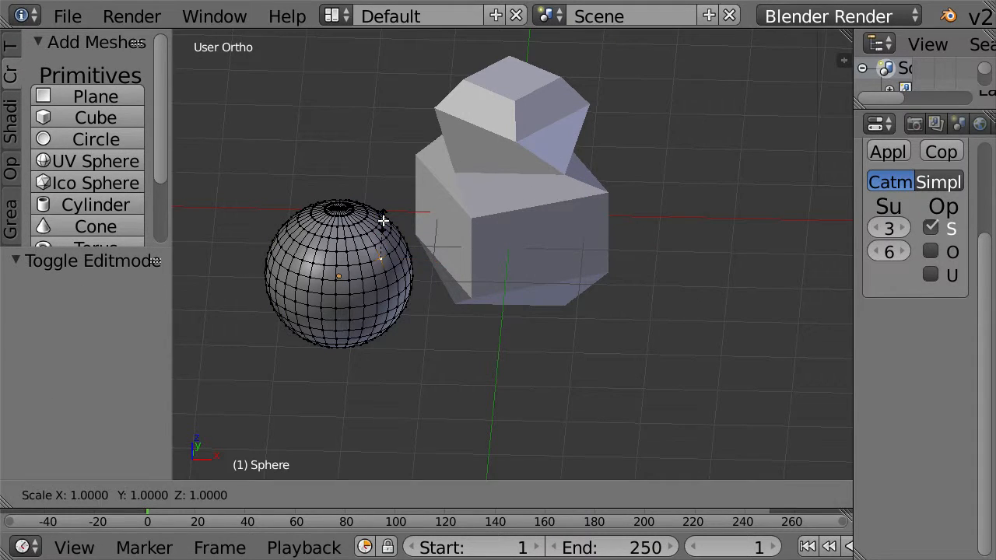
pyautogui.click(399, 202)
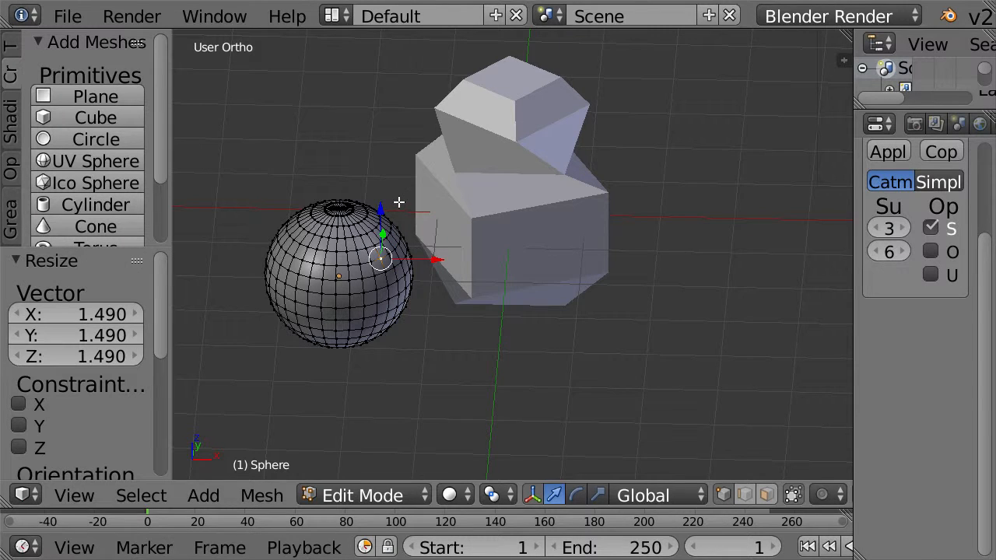
pyautogui.press('a')
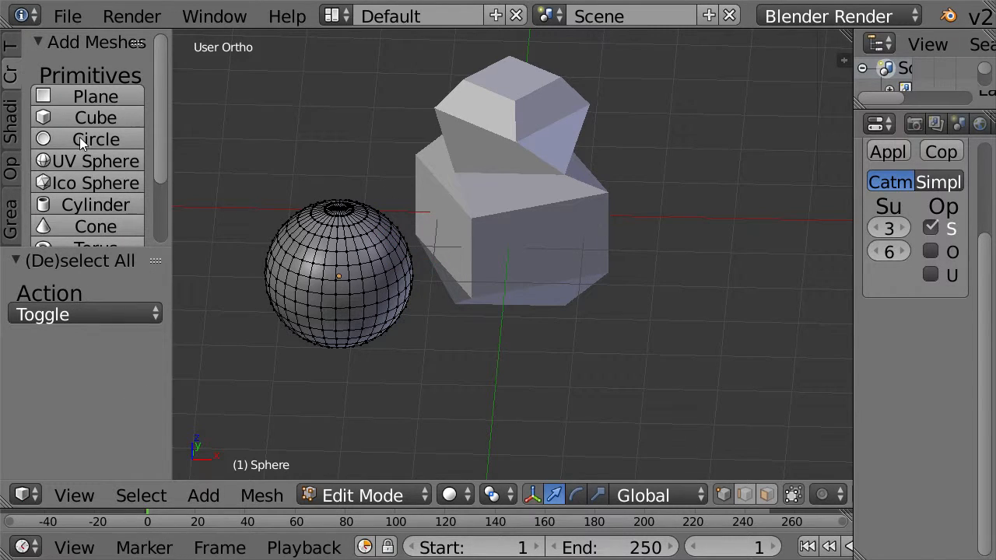
# Try adding a circle to the sphere's mesh and moving it past the cube model by about X 3.942, Y -0.803, Z -1.867
pyautogui.click(80, 141)
pyautogui.press('g')
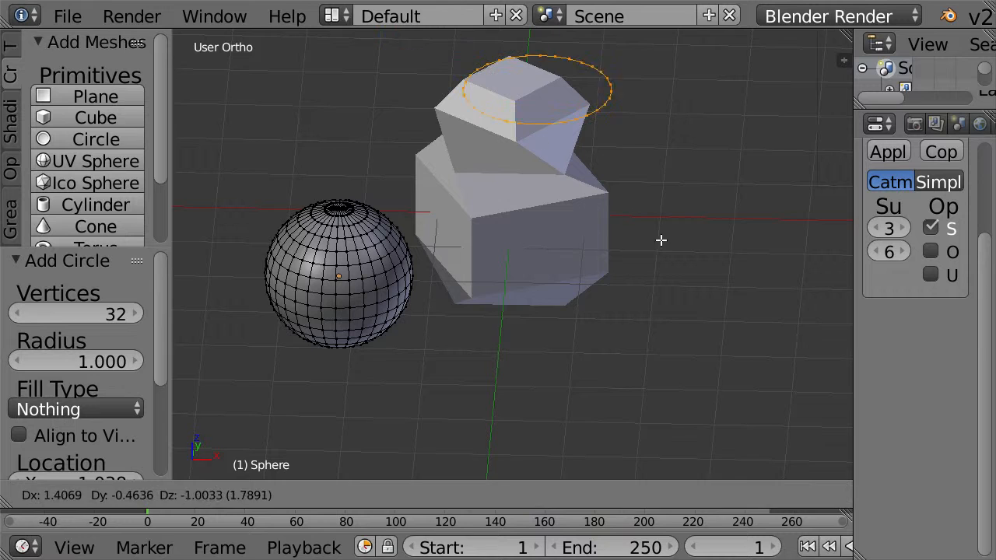
pyautogui.click(796, 294)
pyautogui.keyDown('shift'); pyautogui.moveTo(796, 293); pyautogui.dragTo(558, 369, button='middle'); pyautogui.keyUp('shift')
pyautogui.scroll(2, 557, 292)
pyautogui.scroll(1, 562, 276)
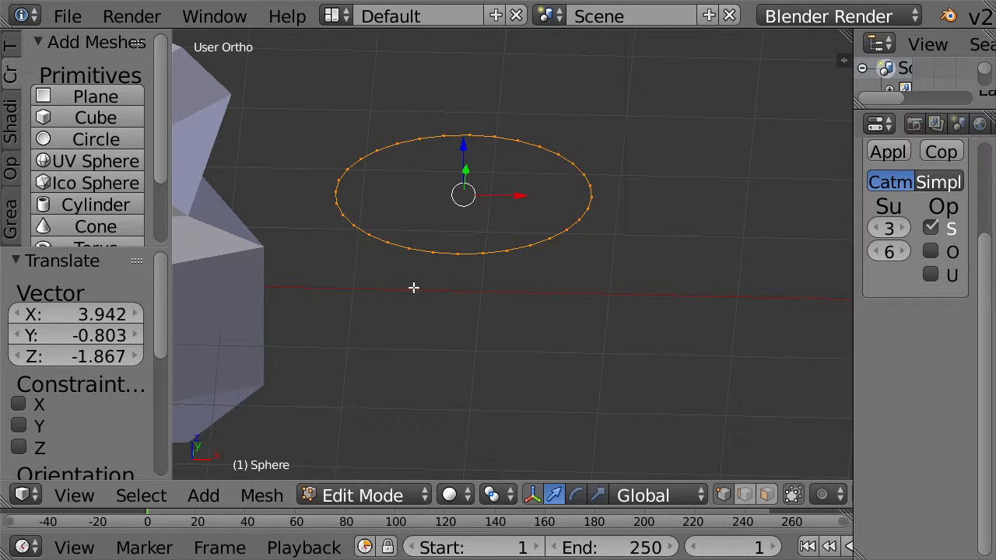
# Widen the tool shelf, look through the Translate settings and undo the circle's move
pyautogui.moveTo(171, 260); pyautogui.dragTo(201, 251)
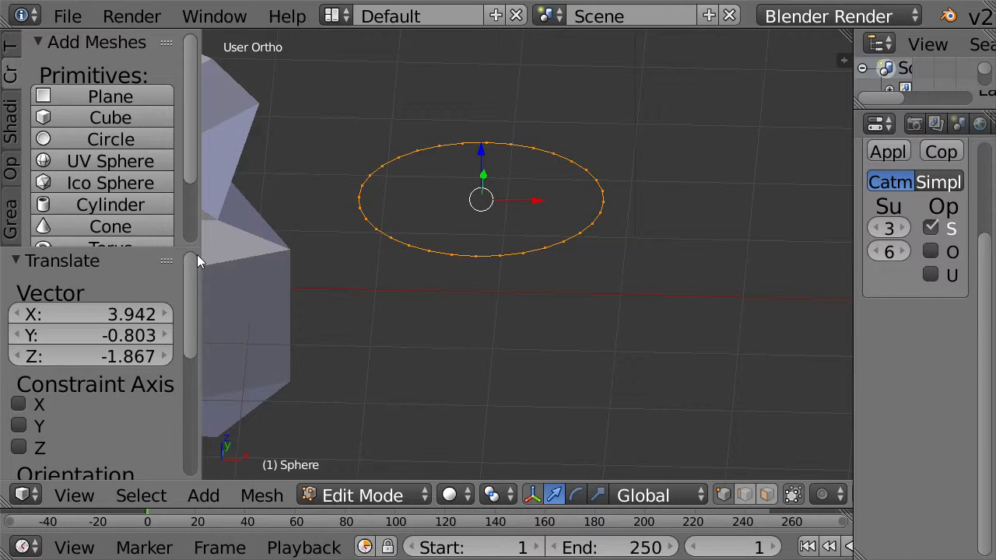
pyautogui.scroll(-6, 79, 304)
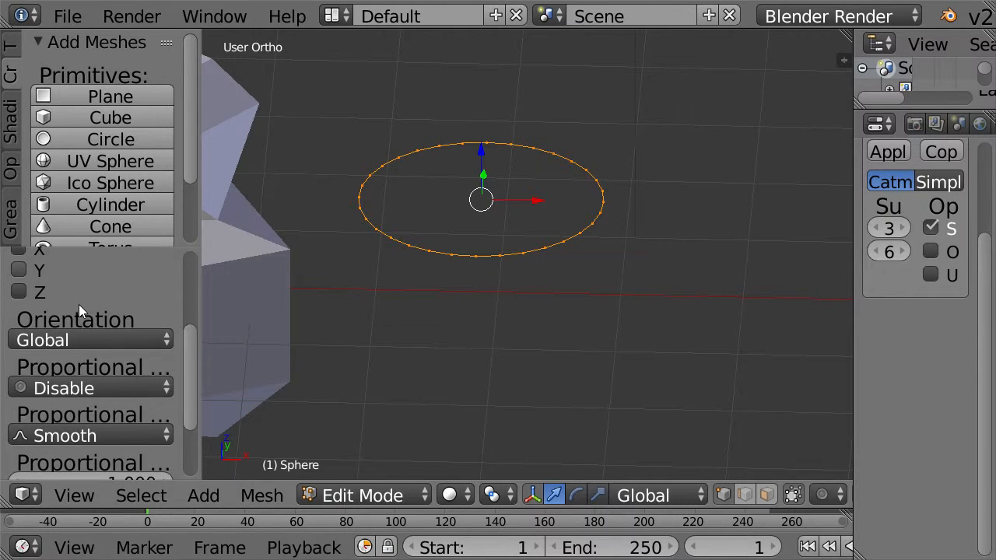
pyautogui.scroll(-2, 78, 304)
pyautogui.scroll(4, 86, 309)
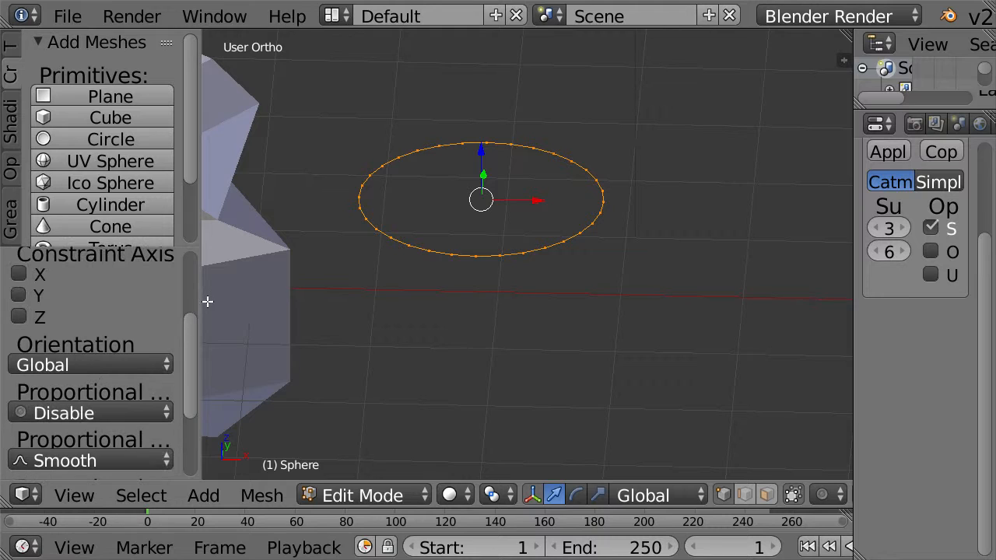
pyautogui.hotkey('ctrl', 'z')
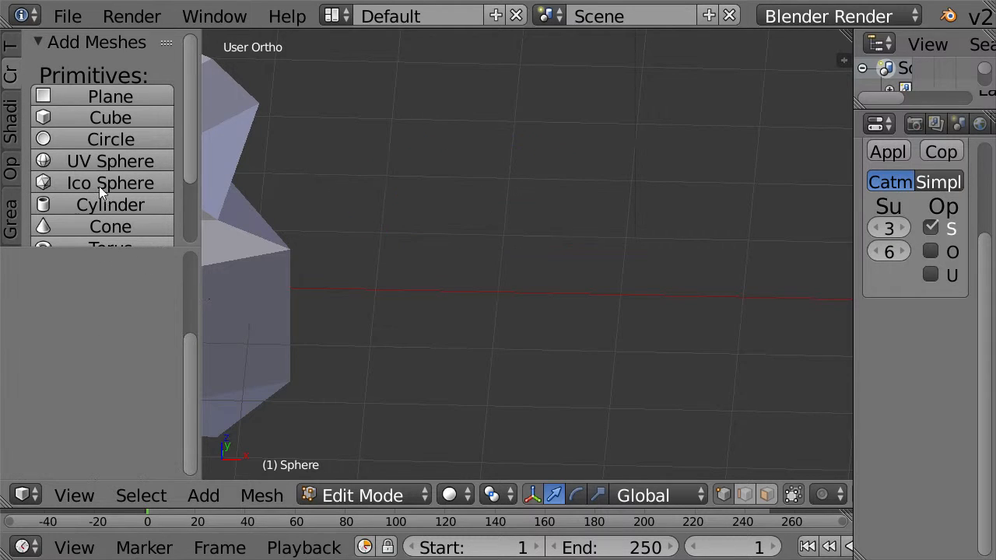
# Add another circle at the 3D cursor and set its vertex count to 15
pyautogui.click(85, 138)
pyautogui.scroll(4, 112, 306)
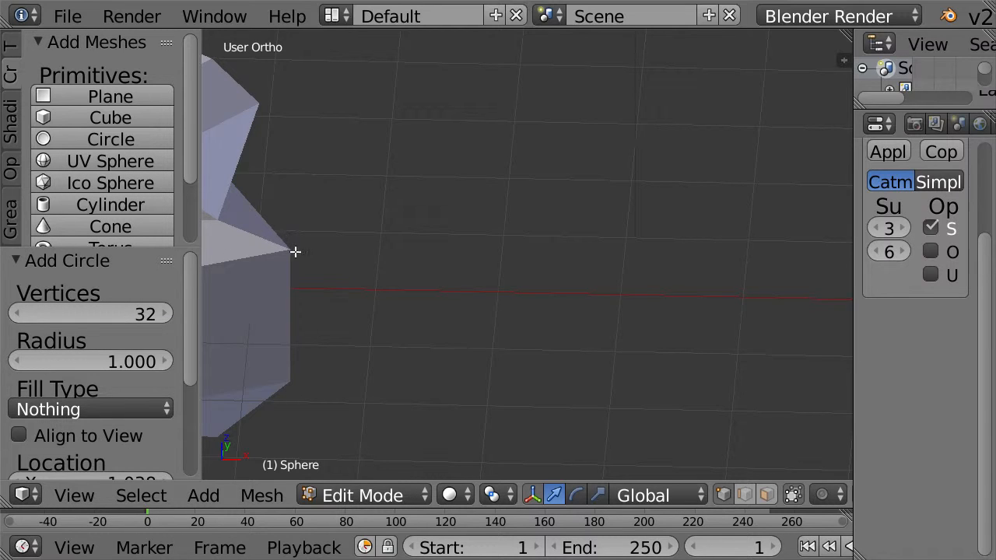
pyautogui.keyDown('shift'); pyautogui.moveTo(361, 233); pyautogui.dragTo(497, 210, button='middle'); pyautogui.keyUp('shift')
pyautogui.press('KP_Decimal')
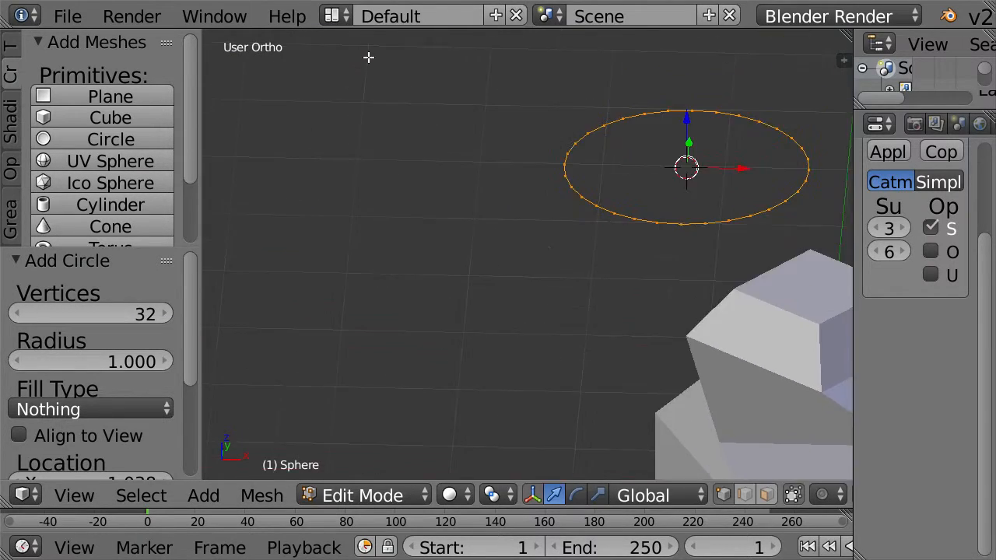
pyautogui.keyDown('shift'); pyautogui.moveTo(729, 224); pyautogui.dragTo(521, 275, button='middle'); pyautogui.keyUp('shift')
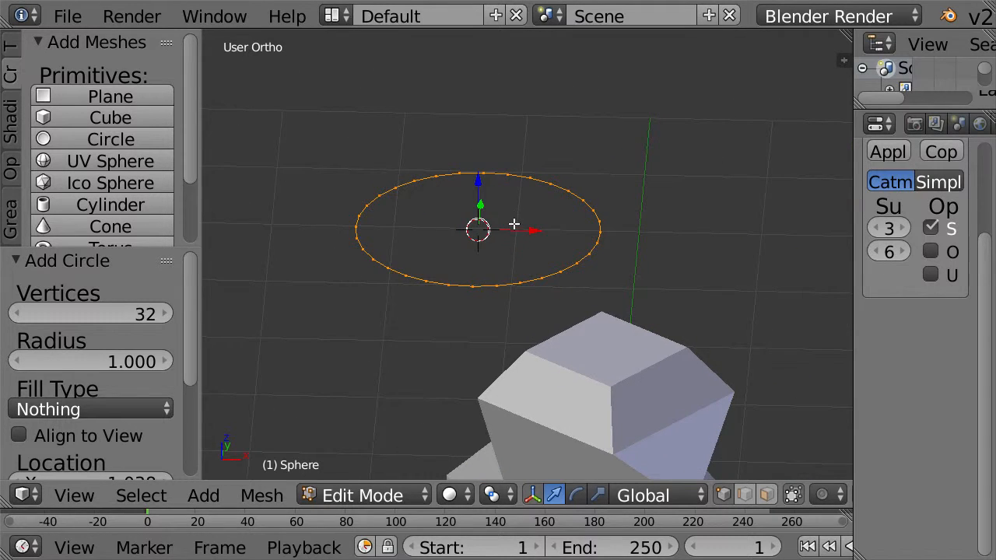
pyautogui.keyDown('shift'); pyautogui.moveTo(333, 273); pyautogui.dragTo(331, 272, button='middle'); pyautogui.keyUp('shift')
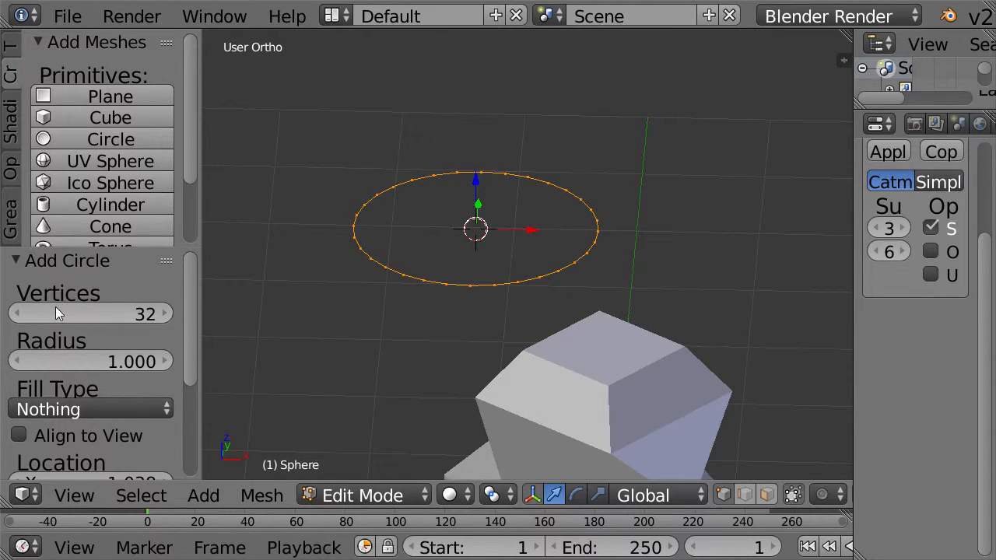
pyautogui.click(143, 312)
pyautogui.write('15')
pyautogui.press('Return')
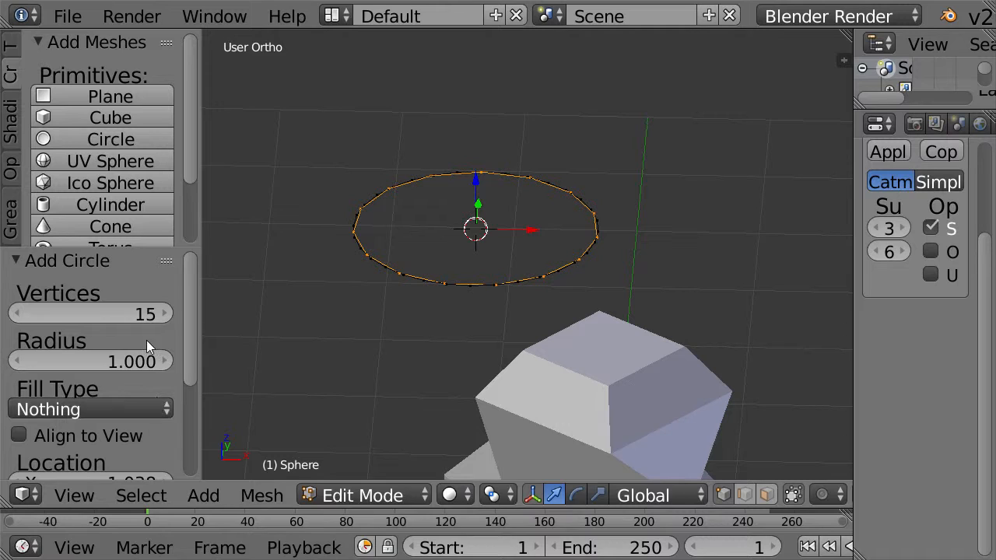
# Try the Triangle Fan and Ngon fill types on the new circle, and return its fill to Nothing
pyautogui.click(150, 408)
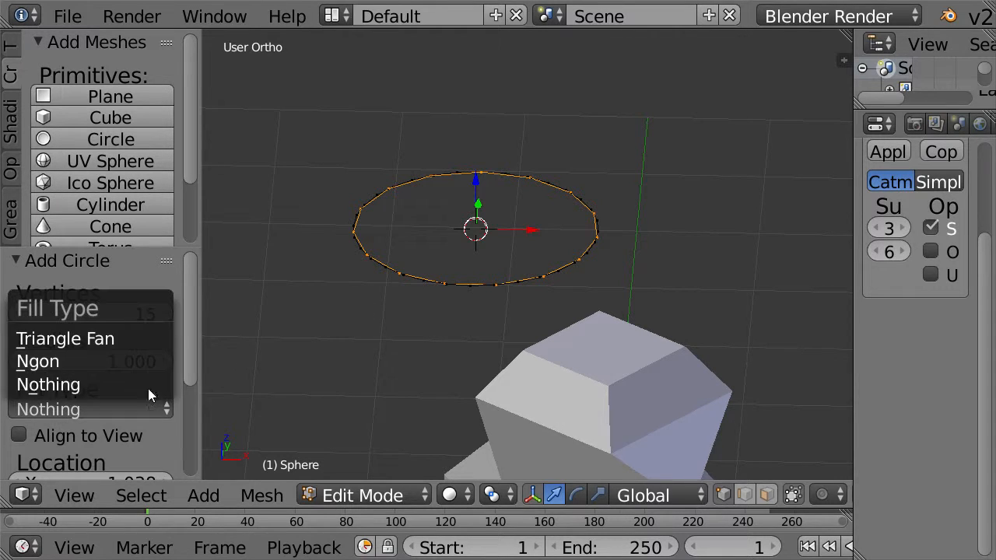
pyautogui.click(147, 338)
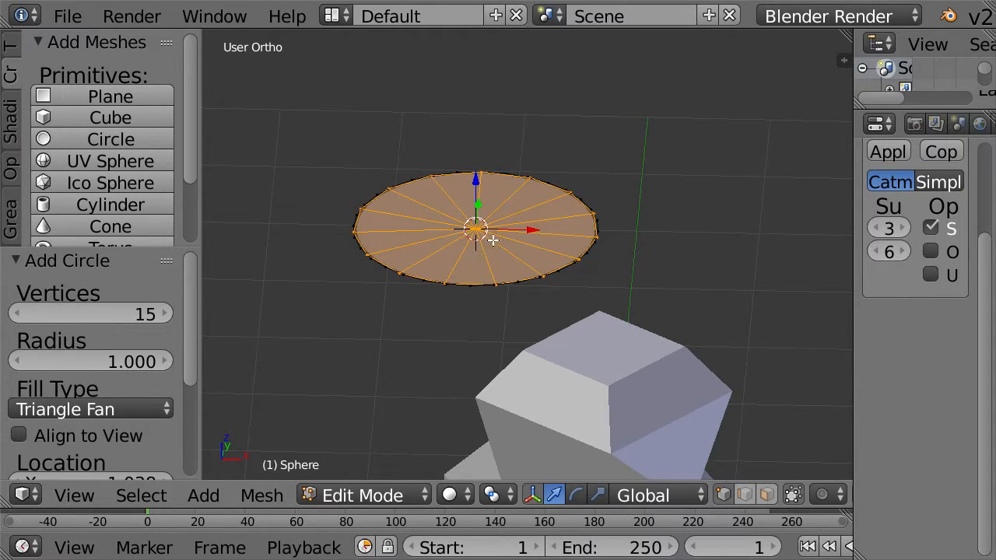
pyautogui.click(153, 407)
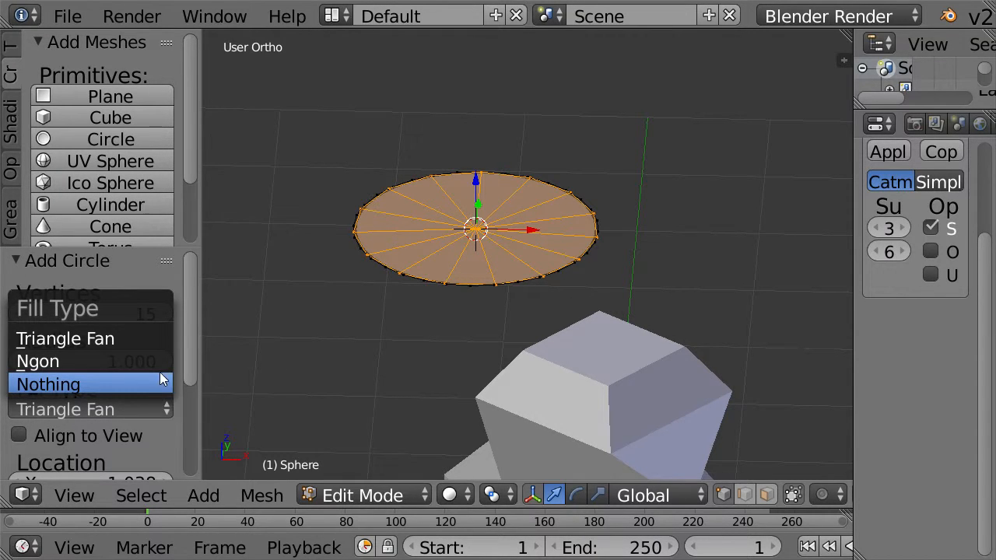
pyautogui.click(167, 360)
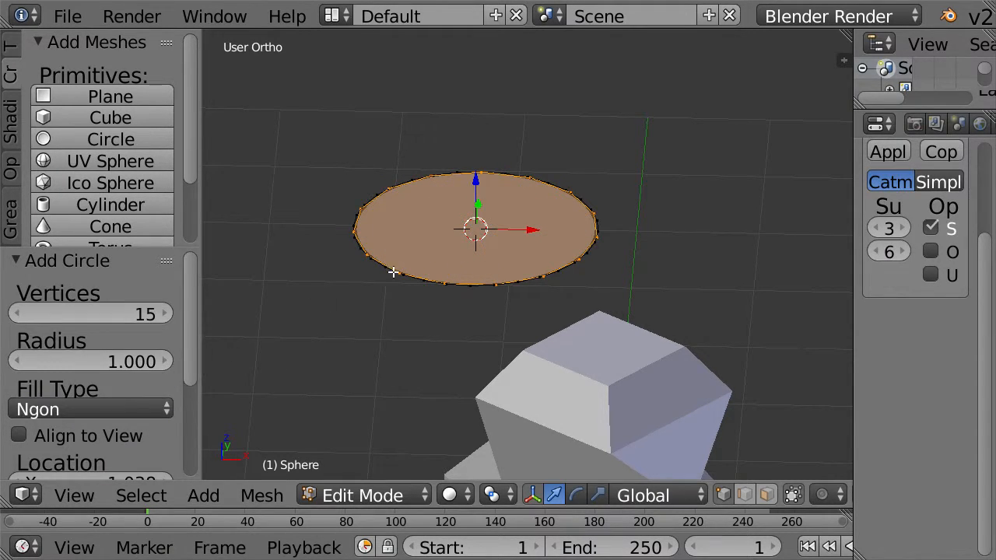
pyautogui.click(157, 409)
pyautogui.click(137, 385)
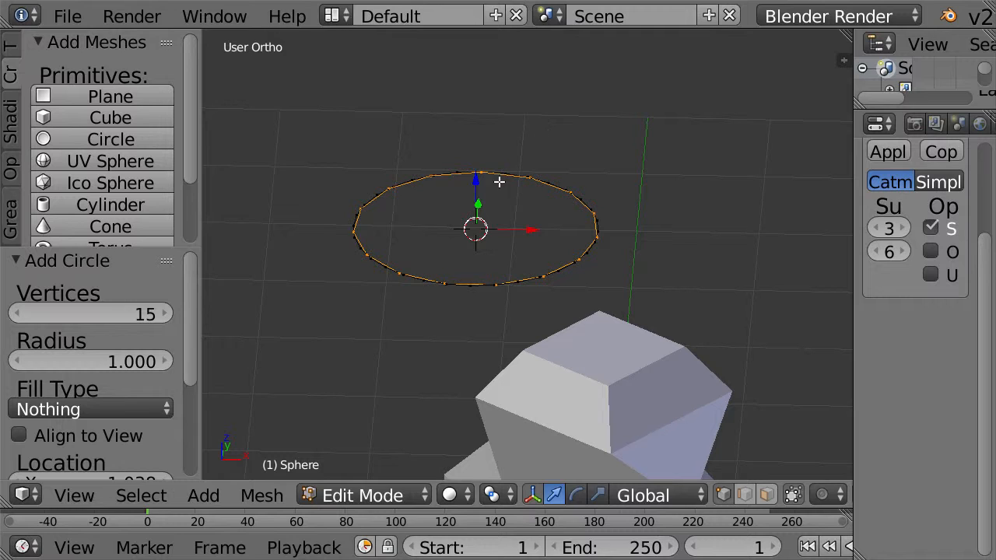
# Toggle the selection of the whole mesh, and undo the selection changes and both added circles
pyautogui.press('a')
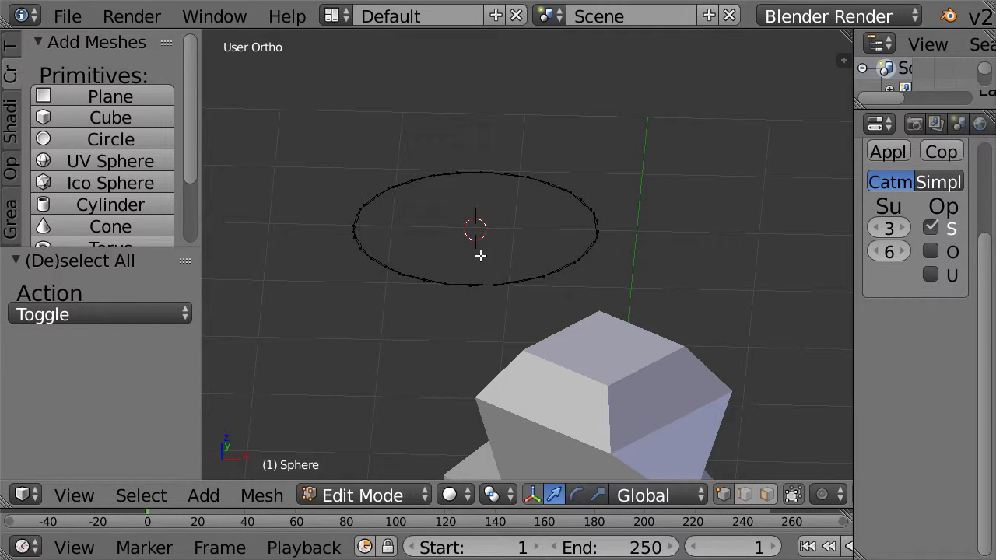
pyautogui.press('a')
pyautogui.press('a')
pyautogui.hotkey('ctrl', 'z')
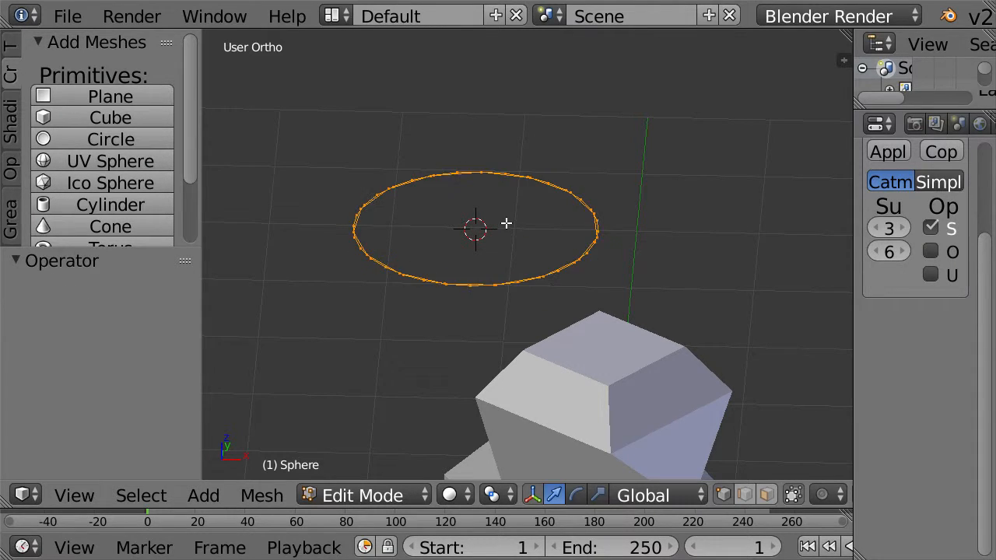
pyautogui.hotkey('ctrl', 'z')
pyautogui.hotkey('ctrl', 'z')
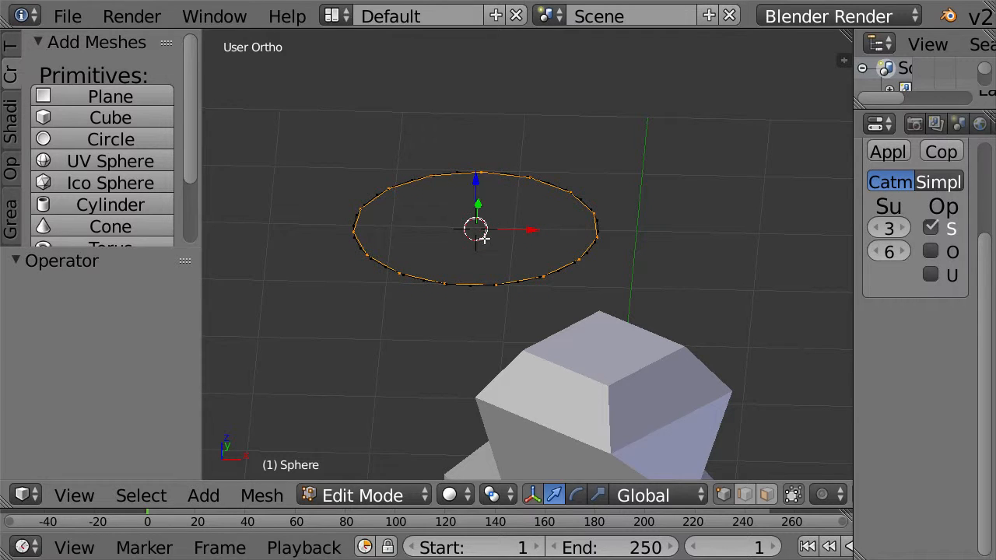
pyautogui.hotkey('ctrl', 'z')
pyautogui.hotkey('ctrl', 'z')
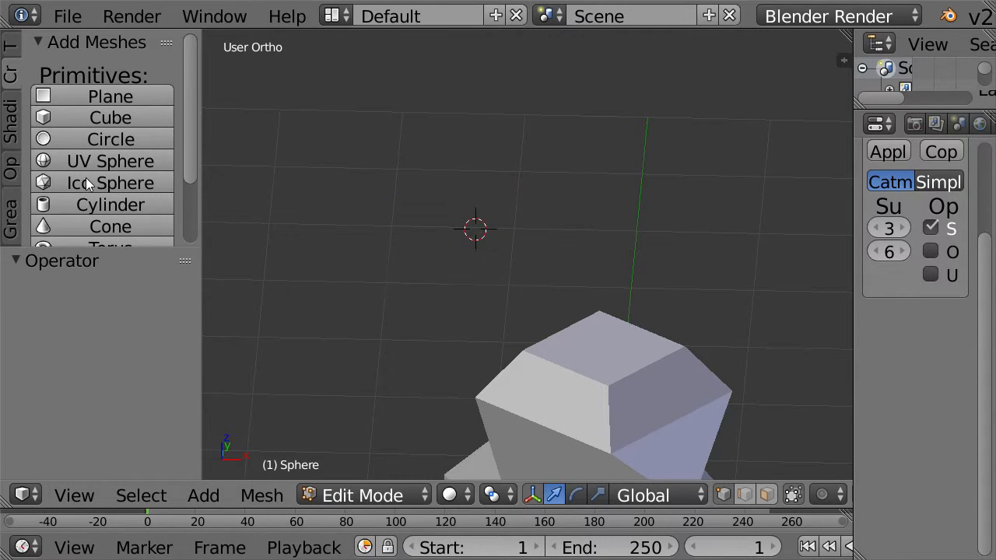
# Add an unfilled 15-vertex circle of radius 1 at the 3D cursor and place a duplicate about 0.31 below it
pyautogui.click(96, 139)
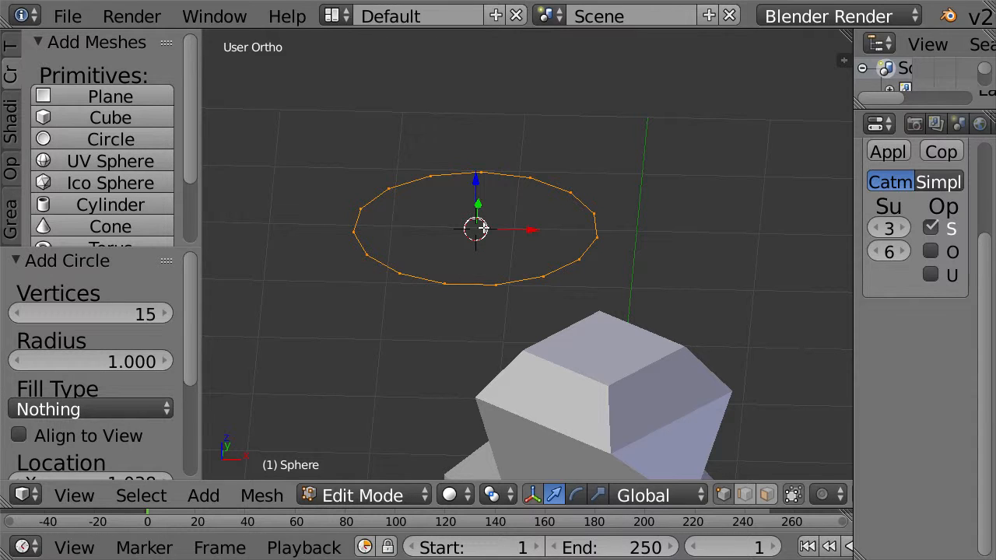
pyautogui.hotkey('shift', 'd')
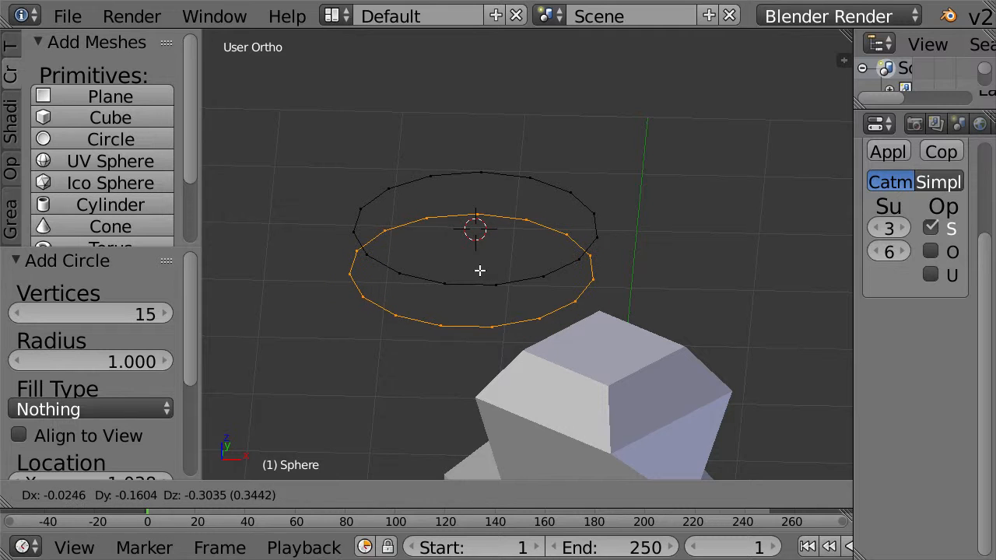
pyautogui.click(499, 256)
# Move the duplicate circle by about X 0.072, Y 0.147, Z -0.011 to align it beneath the original
pyautogui.moveTo(499, 256); pyautogui.dragTo(708, 216, button='middle')
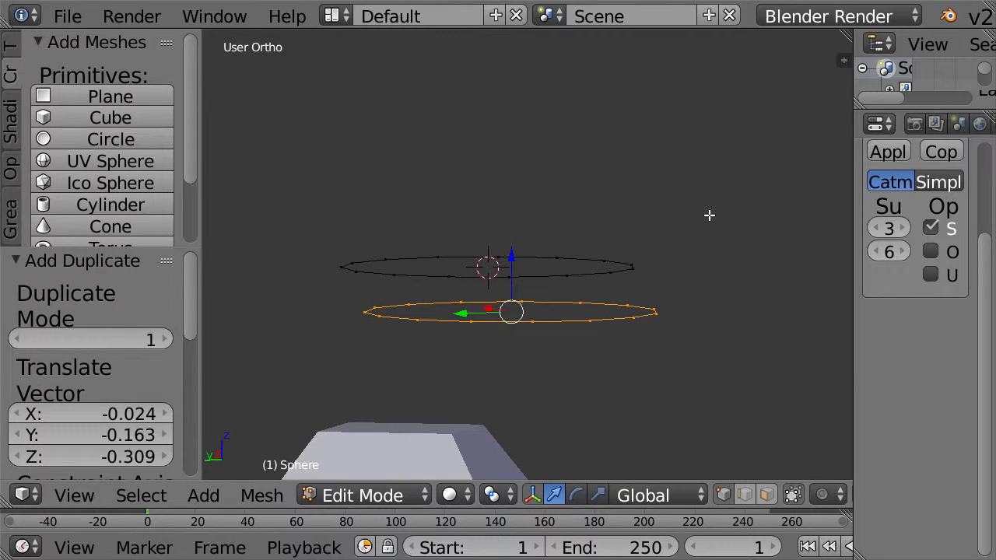
pyautogui.press('g')
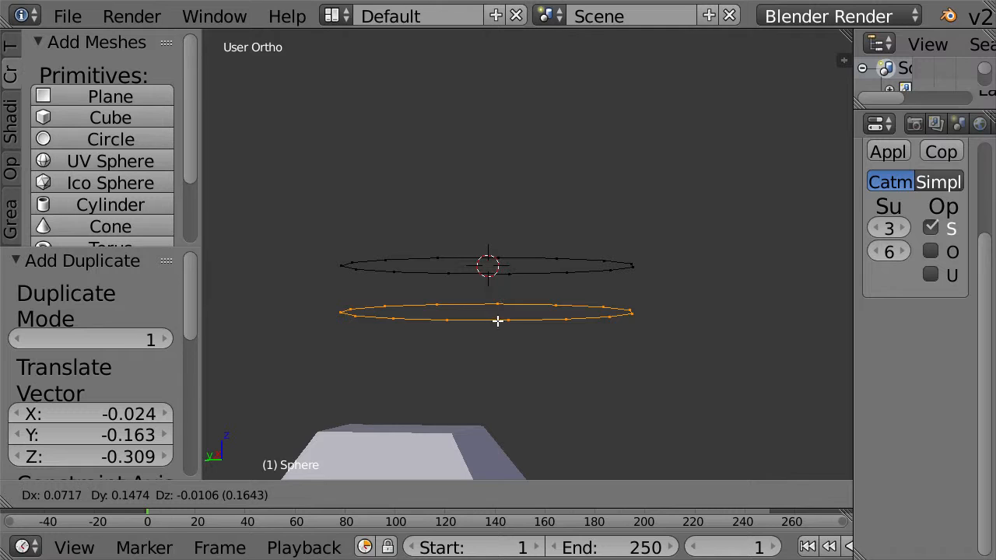
pyautogui.moveTo(623, 257); pyautogui.dragTo(532, 273, button='middle')
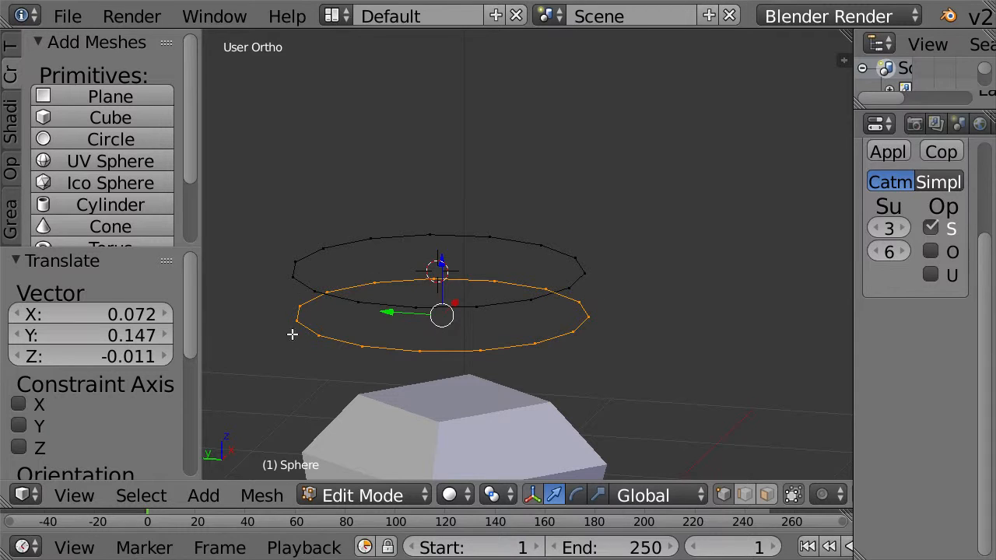
# Select both circle loops and join them into a ring with Bridge Edge Loops
pyautogui.keyDown('alt'); pyautogui.keyDown('shift'); pyautogui.rightClick(469, 307); pyautogui.keyUp('shift'); pyautogui.keyUp('alt')
pyautogui.moveTo(594, 335); pyautogui.dragTo(443, 347, button='middle')
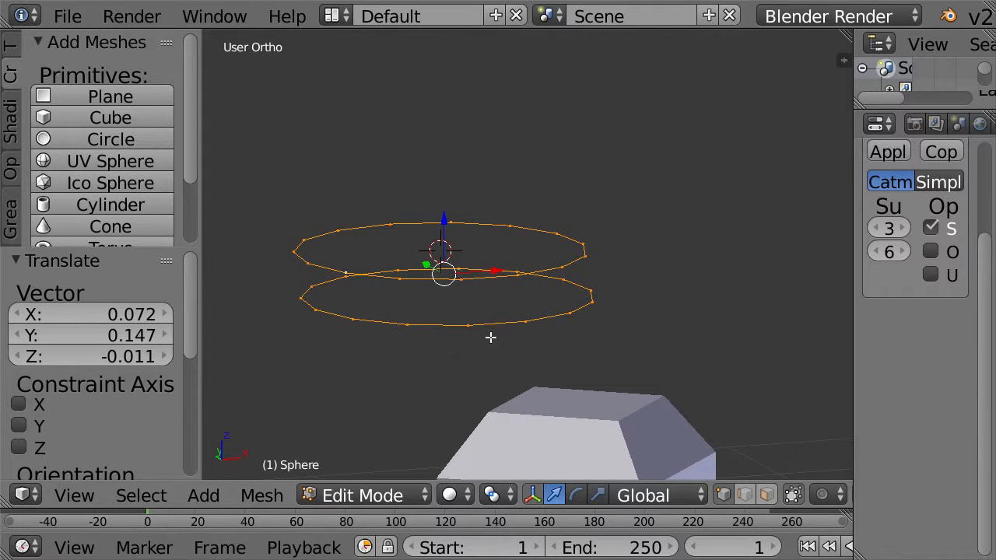
pyautogui.moveTo(478, 292); pyautogui.dragTo(456, 288, button='middle')
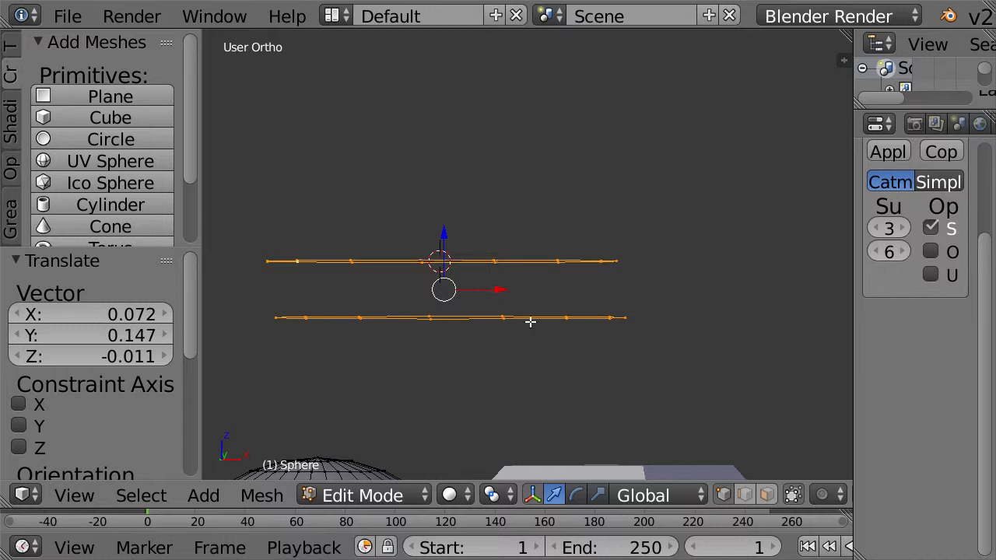
pyautogui.moveTo(720, 324); pyautogui.dragTo(720, 321, button='middle')
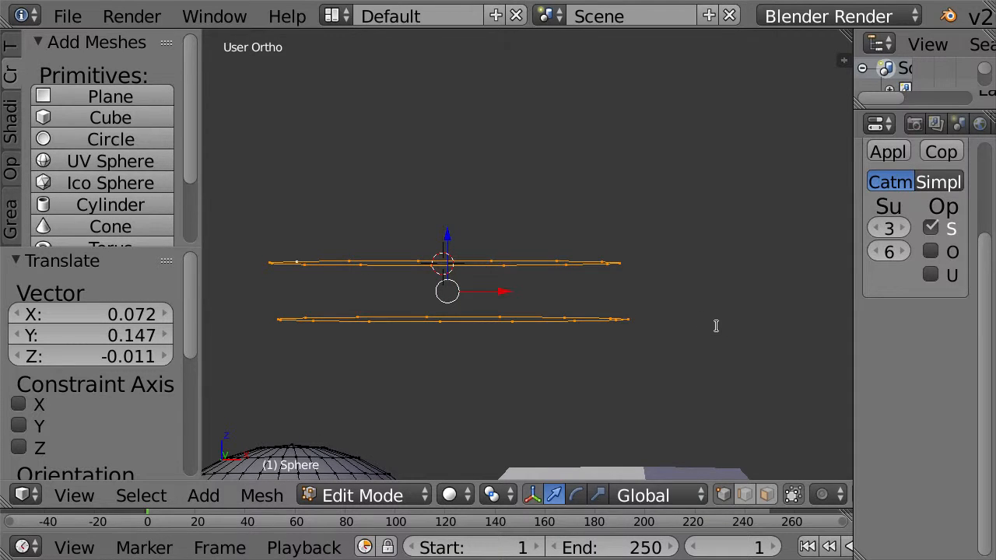
pyautogui.press('space')
pyautogui.write('bridge edge')
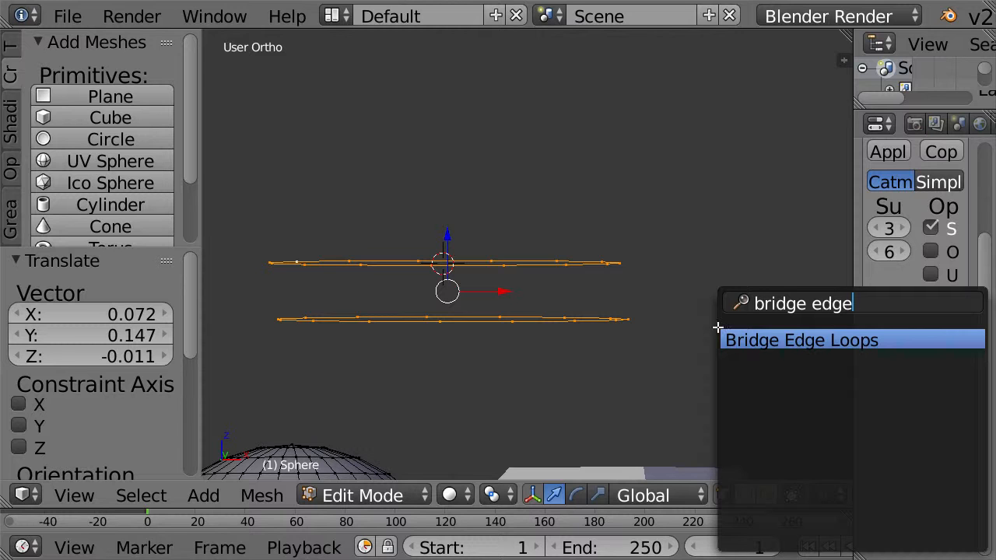
pyautogui.press('Return')
# Shade the faces of the bridged ring smooth and return to Object Mode
pyautogui.press('Tab')
pyautogui.moveTo(606, 341); pyautogui.dragTo(487, 295, button='middle')
pyautogui.press('Tab')
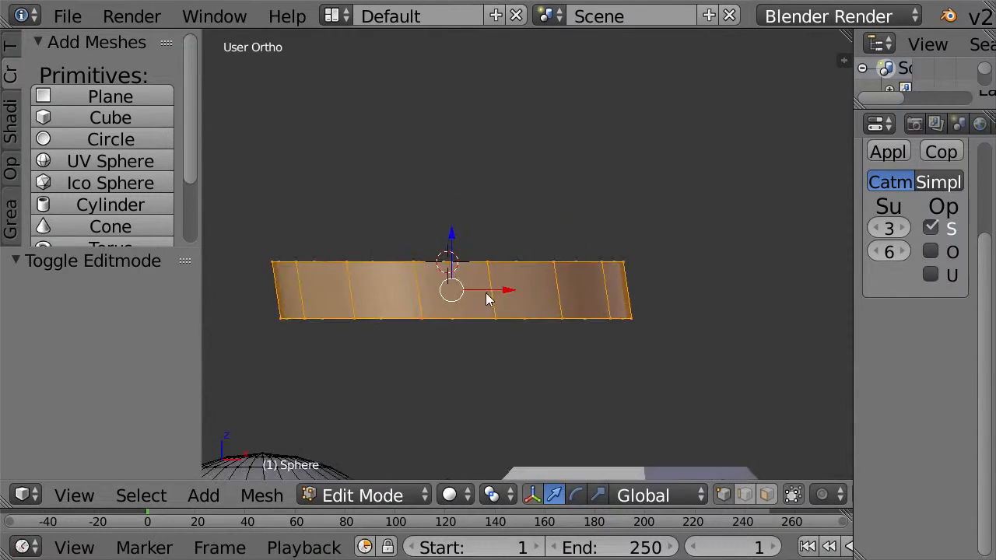
pyautogui.press('Tab')
pyautogui.moveTo(606, 305); pyautogui.dragTo(405, 239, button='middle')
pyautogui.press('Tab')
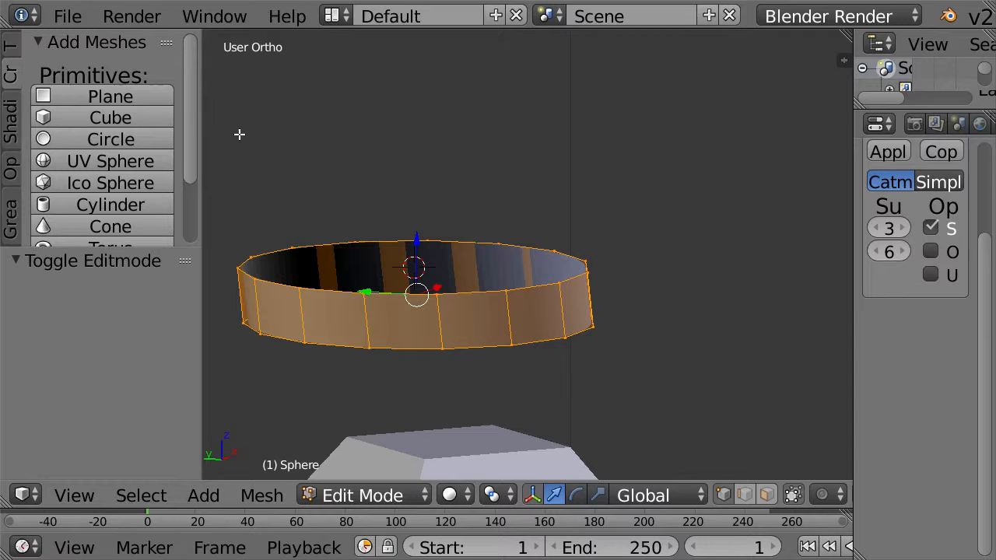
pyautogui.click(11, 123)
pyautogui.click(62, 94)
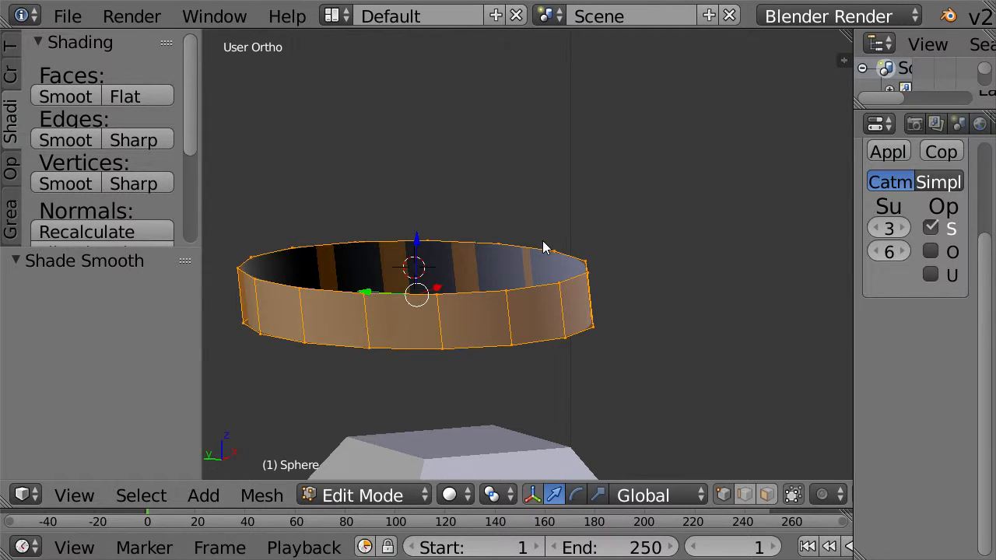
pyautogui.press('Tab')
pyautogui.scroll(-5, 560, 253)
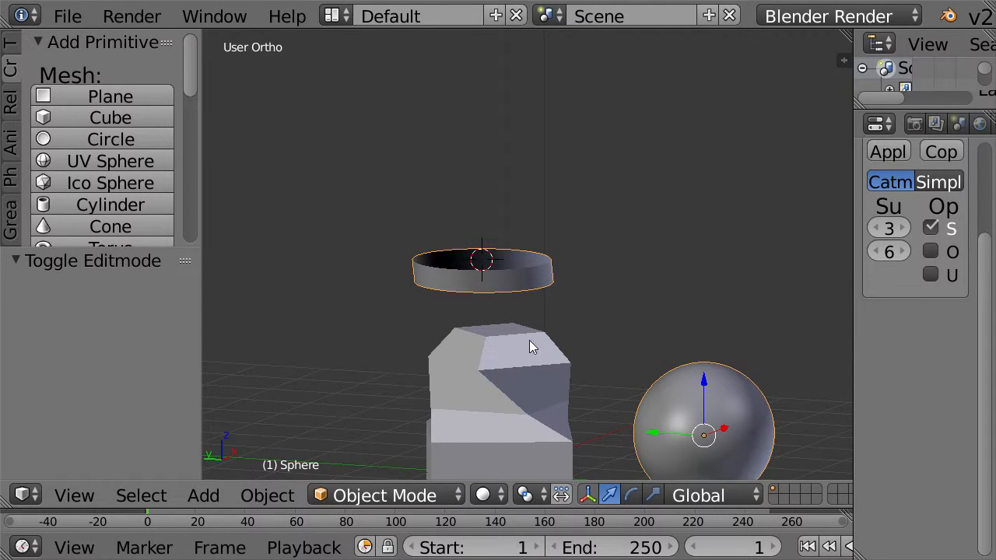
# Select the edited cube and box-select all its vertices in Edit Mode, using wireframe display temporarily
pyautogui.scroll(-2, 529, 340)
pyautogui.rightClick(529, 338)
pyautogui.scroll(1, 529, 338)
pyautogui.moveTo(529, 337); pyautogui.dragTo(697, 338, button='middle')
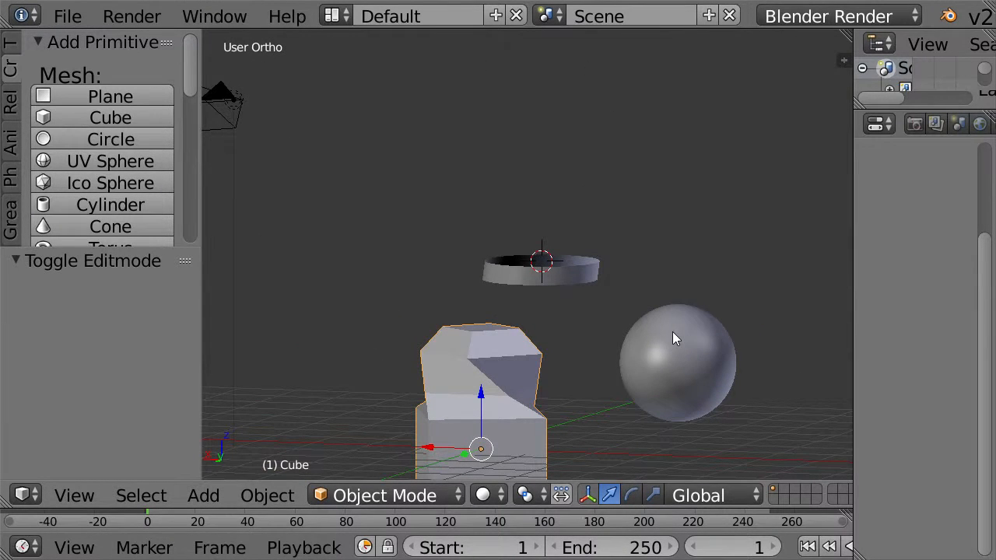
pyautogui.scroll(-1, 672, 331)
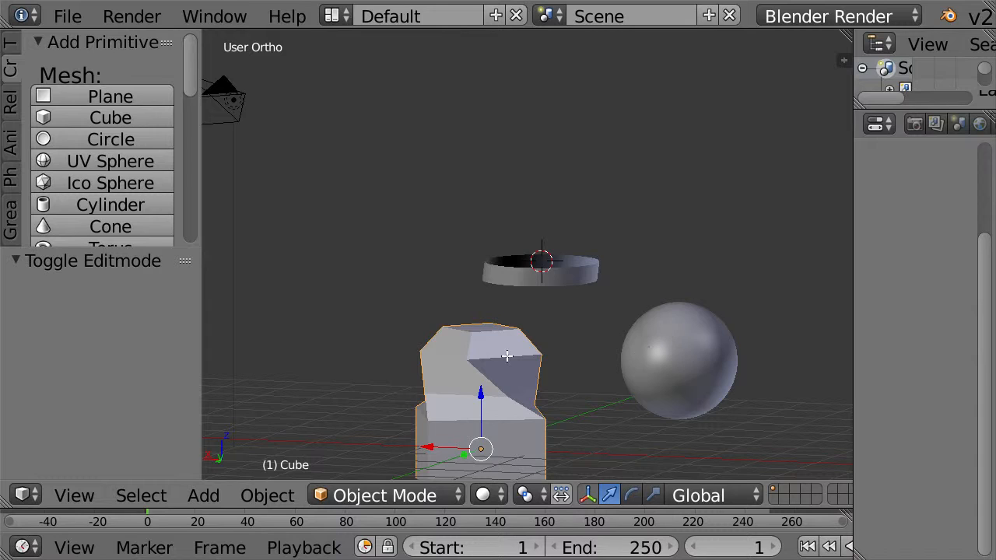
pyautogui.press('Tab')
pyautogui.scroll(-2, 467, 302)
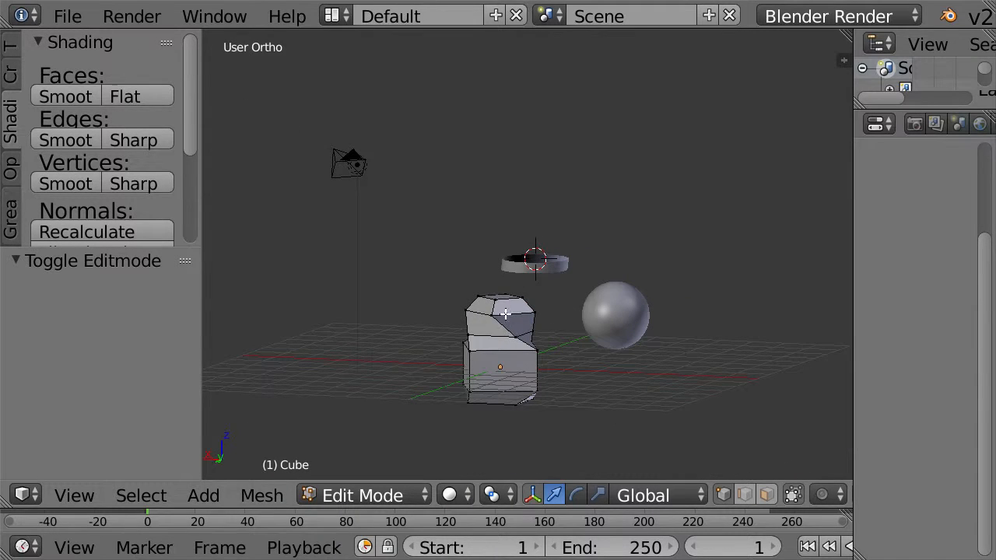
pyautogui.press('z')
pyautogui.press('b')
pyautogui.moveTo(398, 272); pyautogui.dragTo(534, 347)
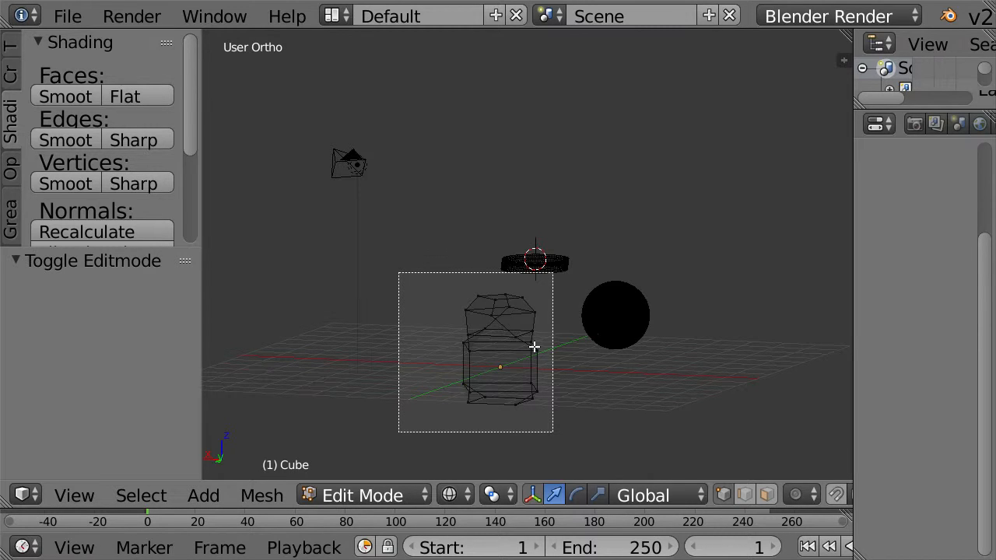
pyautogui.moveTo(534, 347); pyautogui.dragTo(534, 347)
pyautogui.press('z')
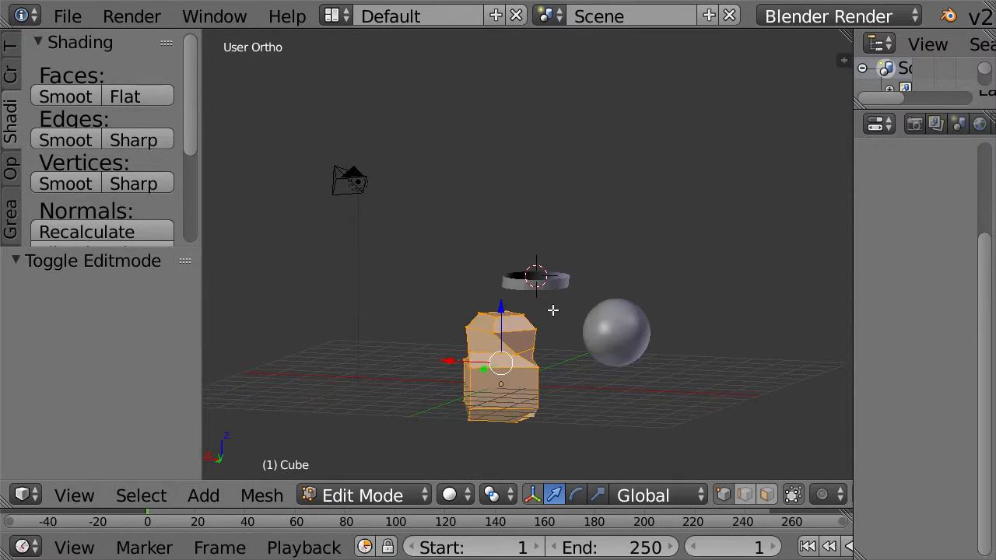
# Assign Q as the shortcut for the Smooth command in the mesh Specials
pyautogui.moveTo(553, 309)
pyautogui.mouseDown(button='middle')
pyautogui.moveTo(571, 260)
pyautogui.moveTo(562, 301)
pyautogui.mouseUp(button='middle')
pyautogui.scroll(2, 561, 300)
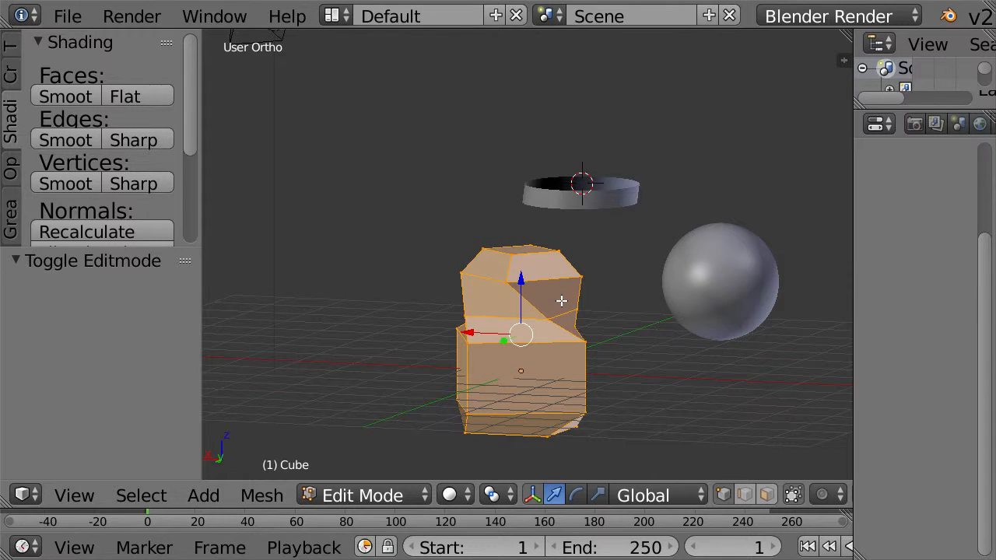
pyautogui.press('w')
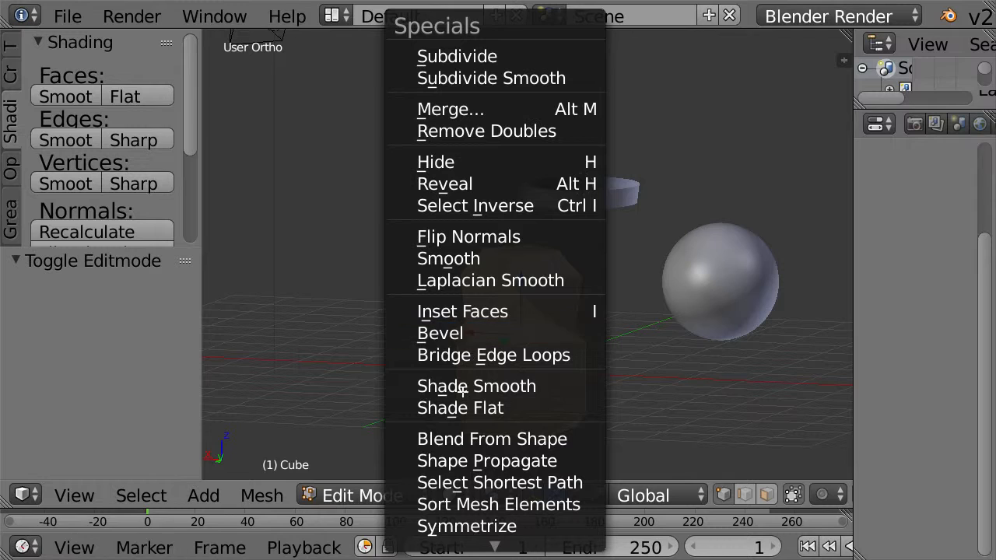
pyautogui.rightClick(467, 258)
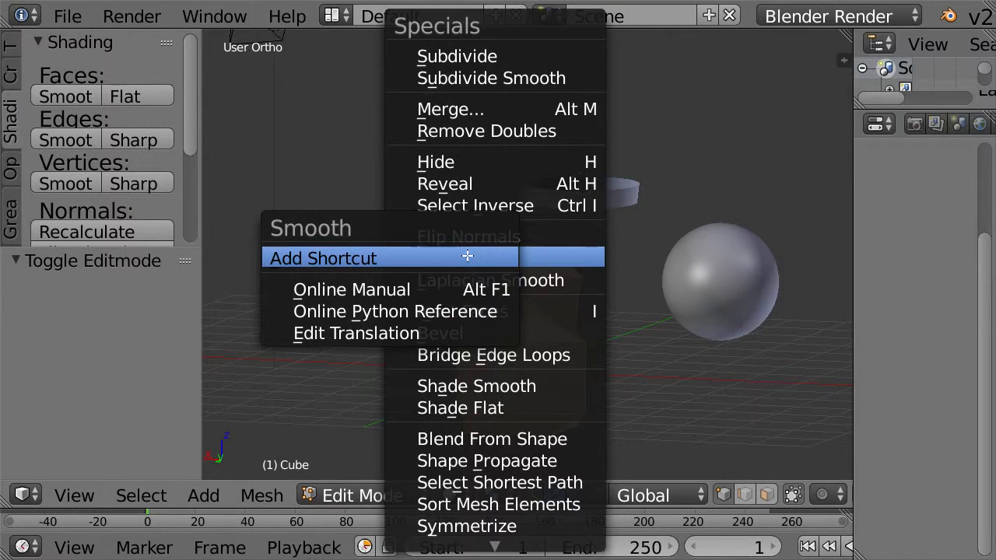
pyautogui.click(467, 258)
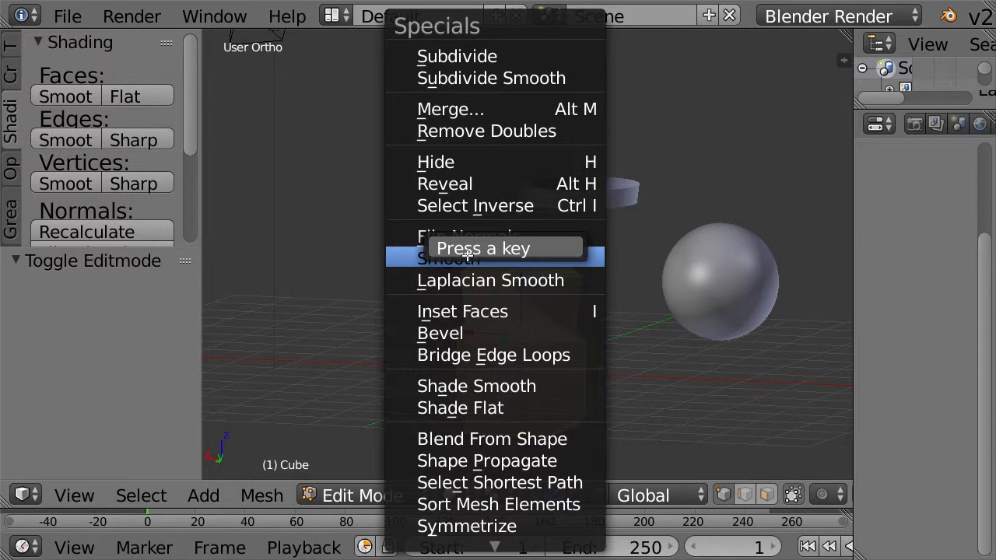
pyautogui.press('q')
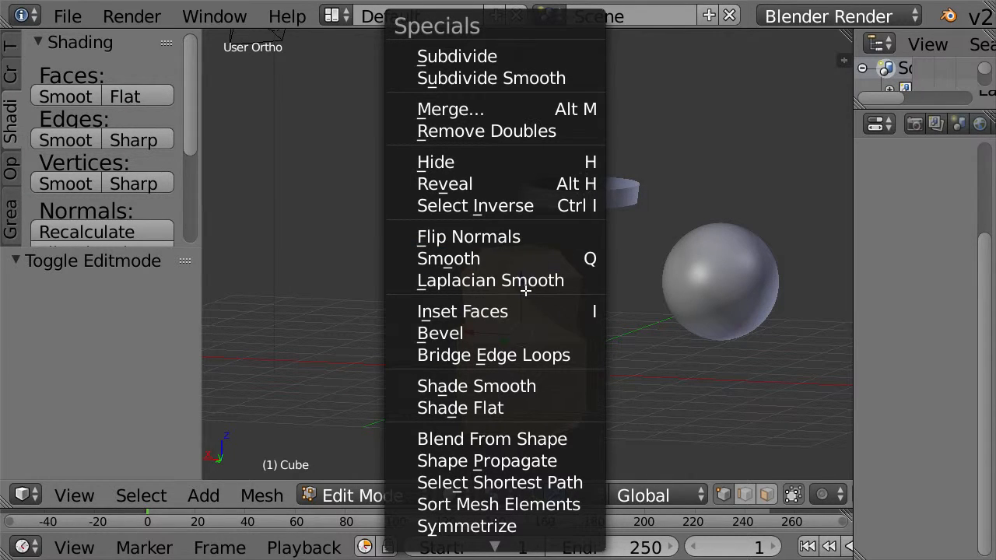
pyautogui.press('Escape')
# Try repeated vertex smoothing on the cube, undo the extra passes, and shade its faces smooth
pyautogui.press('q')
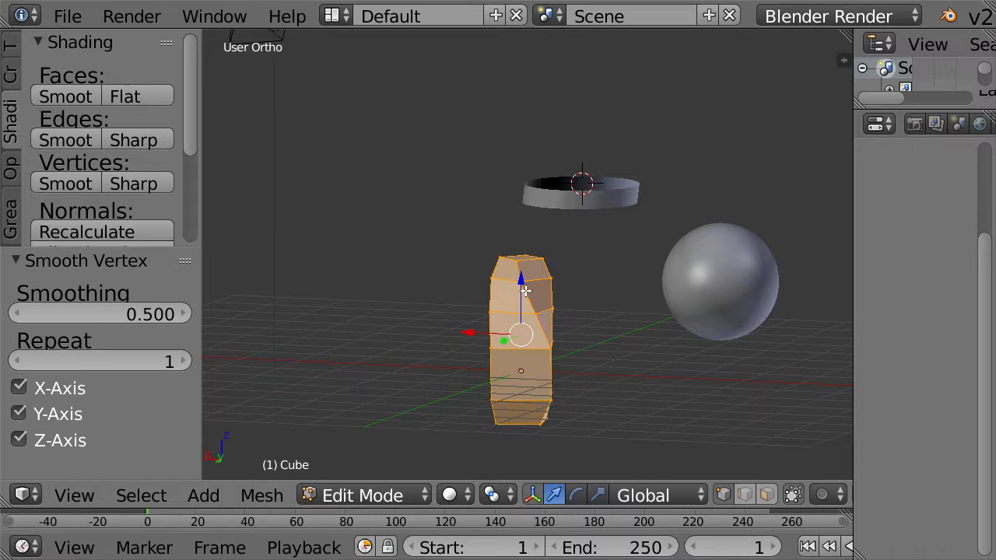
pyautogui.press('q')
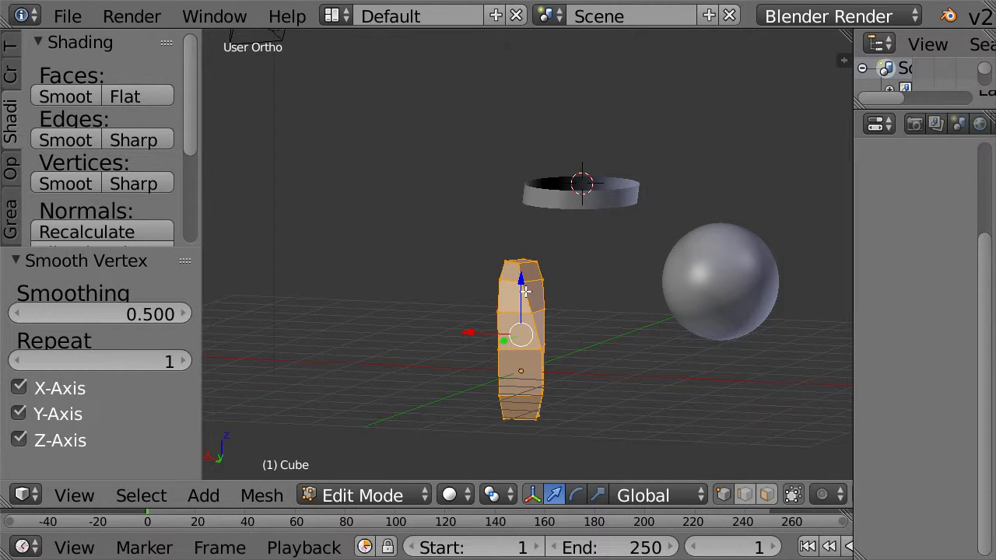
pyautogui.press('q')
pyautogui.hotkey('ctrl', 'z')
pyautogui.moveTo(565, 320); pyautogui.dragTo(384, 303, button='middle')
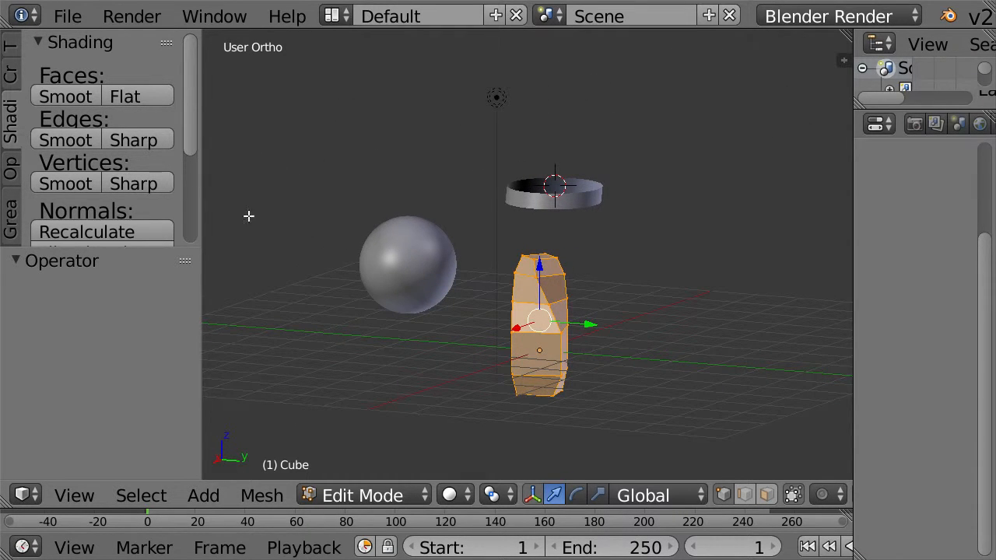
pyautogui.click(91, 91)
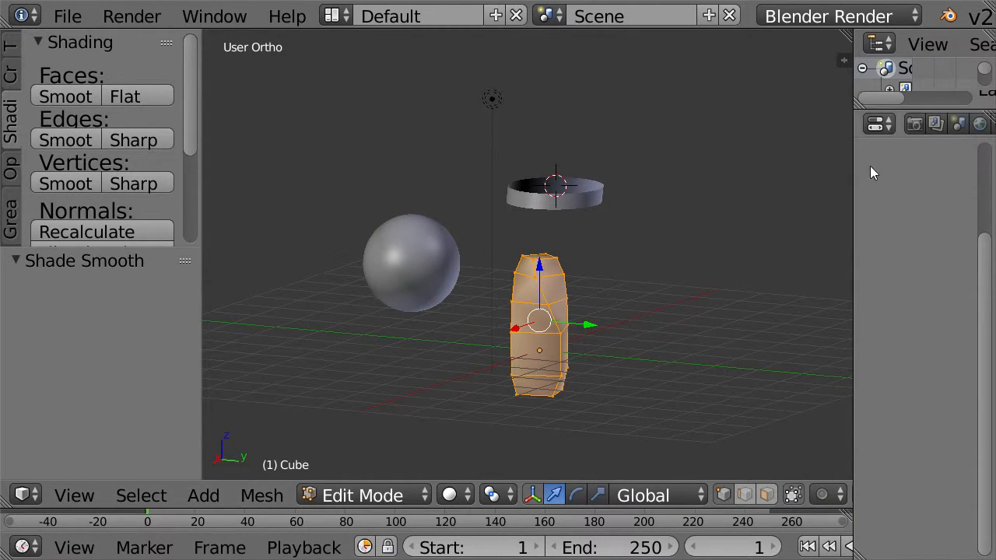
pyautogui.moveTo(645, 231); pyautogui.dragTo(990, 140, button='middle')
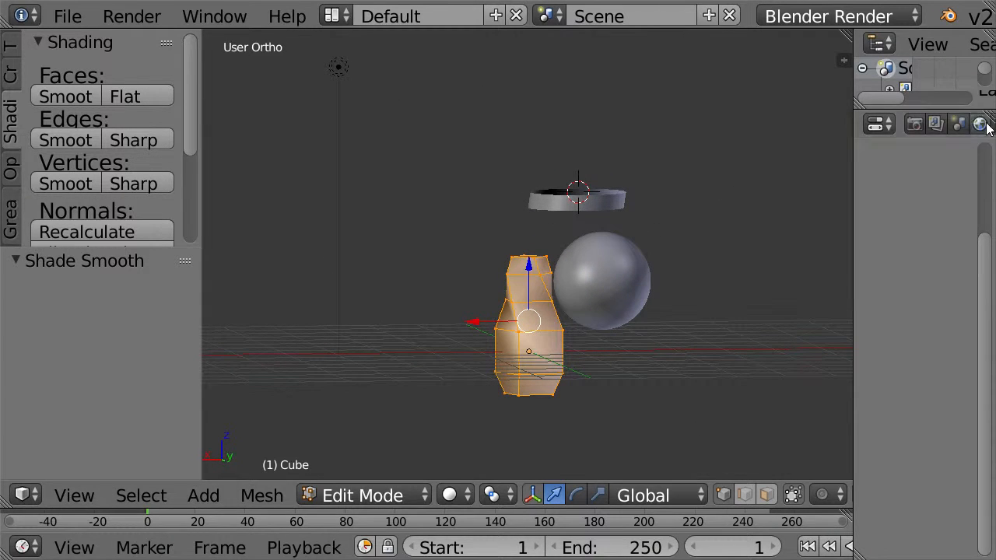
# Add a Subdivision Surface modifier to the cube, set its view subdivisions to 3, and return to Object Mode
pyautogui.scroll(-3, 977, 129)
pyautogui.click(950, 124)
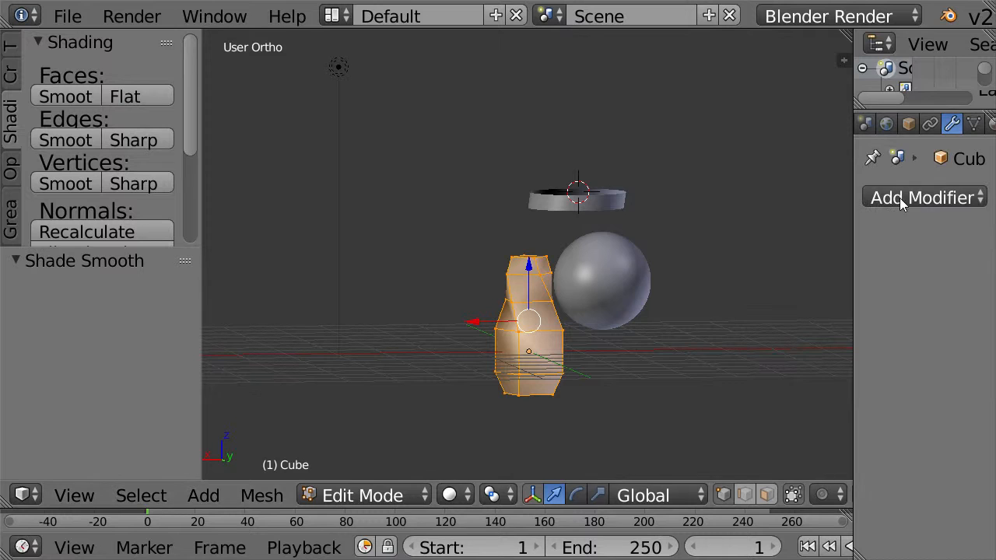
pyautogui.click(899, 198)
pyautogui.scroll(-2, 378, 466)
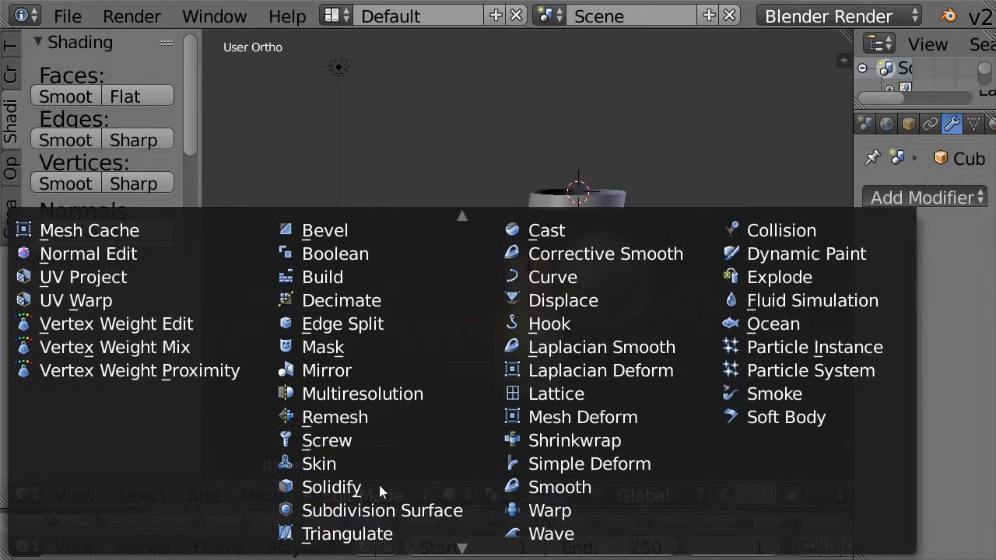
pyautogui.click(382, 509)
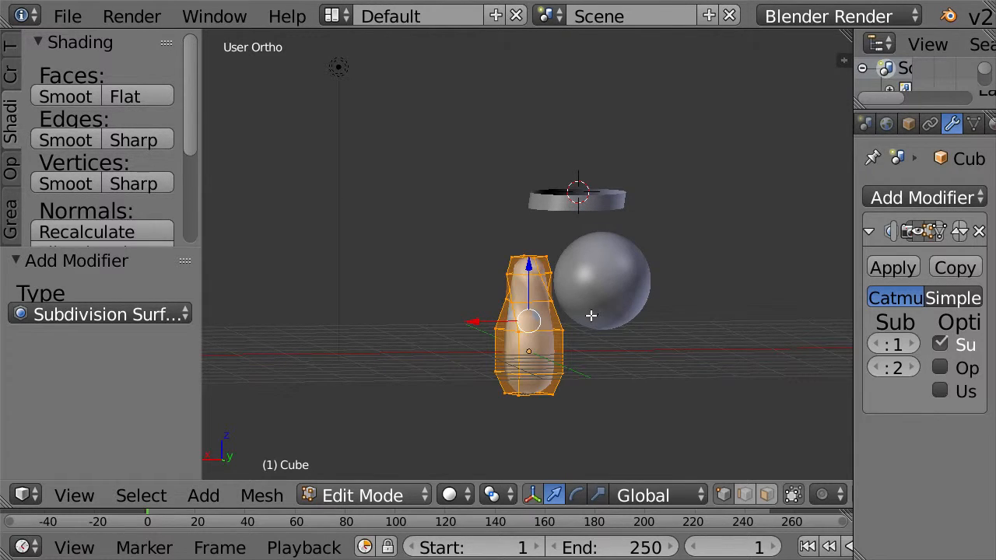
pyautogui.scroll(5, 629, 327)
pyautogui.scroll(-3, 629, 326)
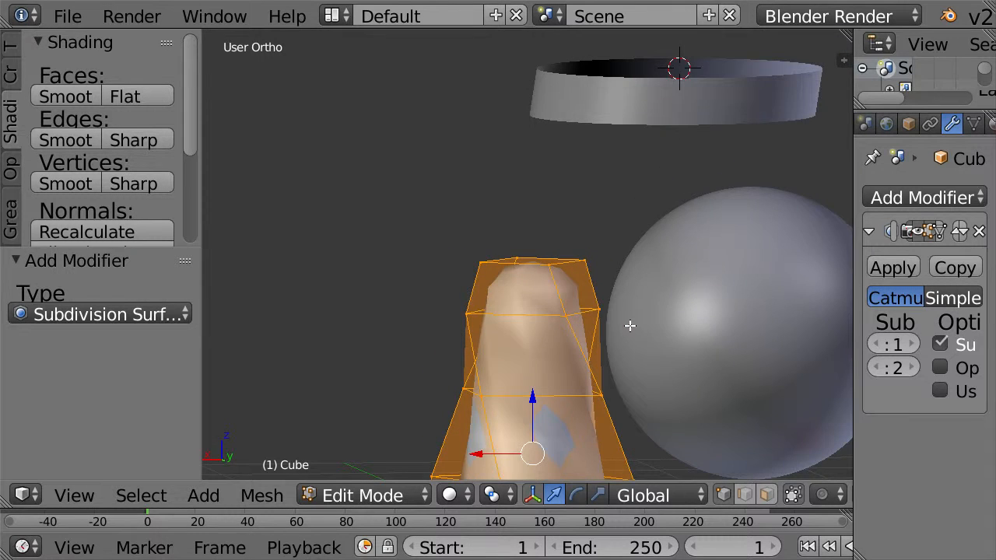
pyautogui.scroll(-1, 827, 314)
pyautogui.click(912, 345)
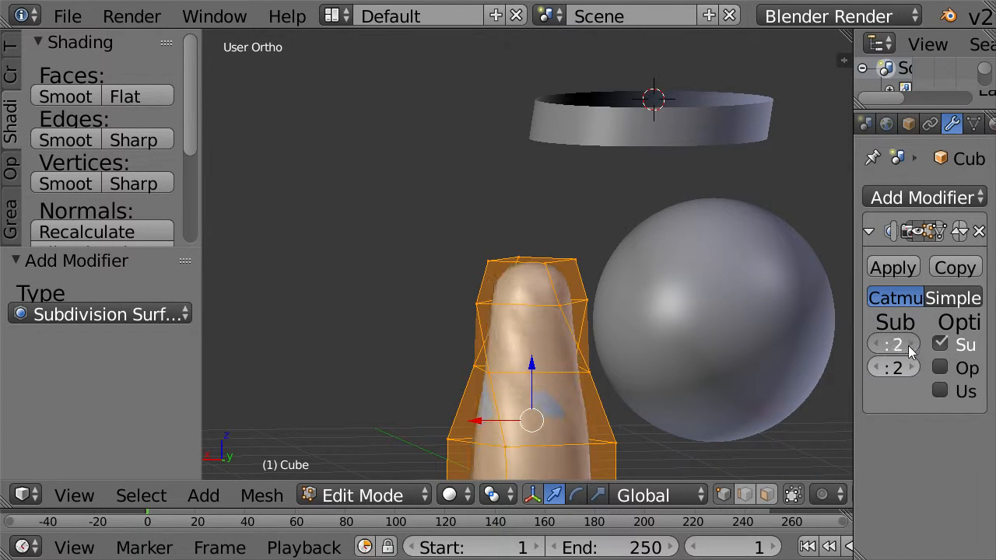
pyautogui.click(912, 344)
pyautogui.scroll(-4, 646, 345)
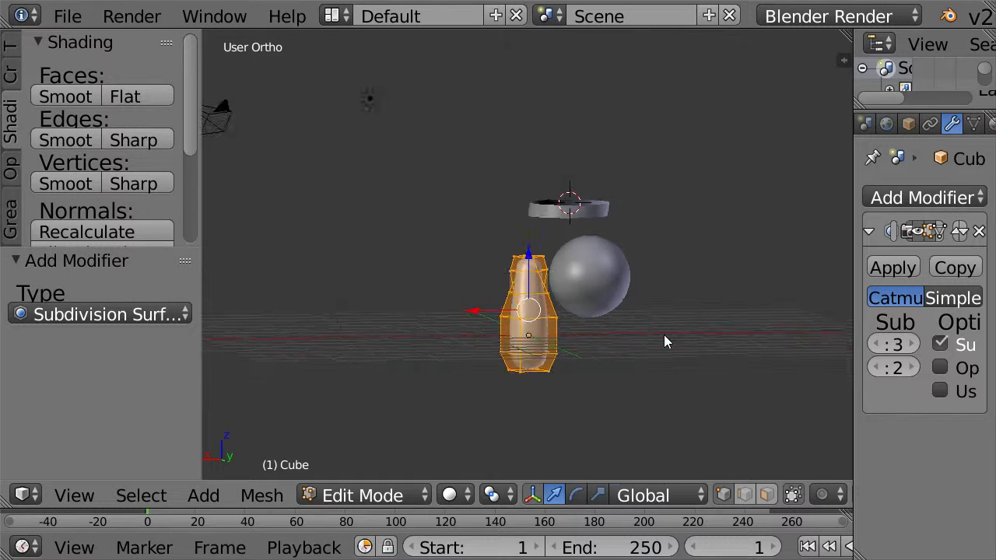
pyautogui.press('Tab')
pyautogui.moveTo(664, 335); pyautogui.dragTo(597, 278, button='middle')
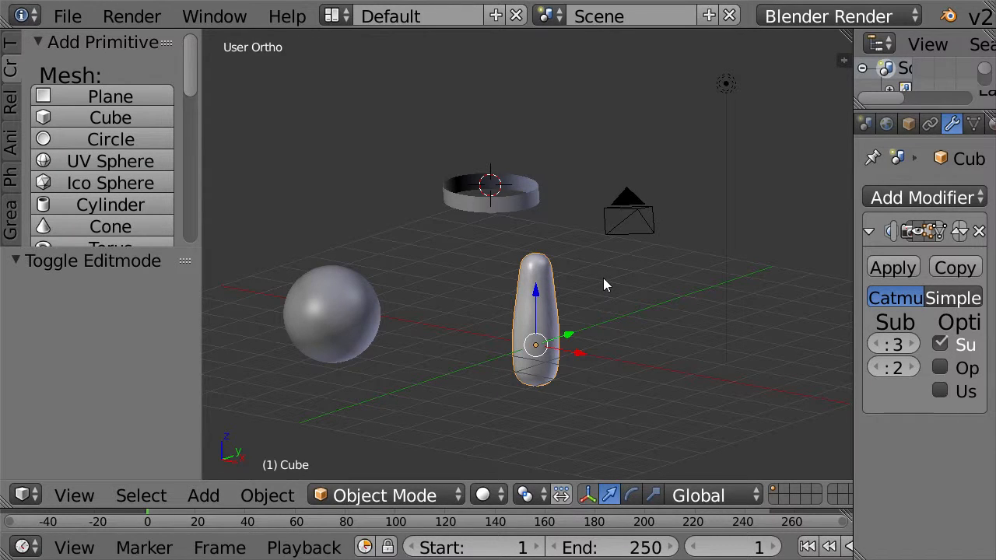
pyautogui.scroll(-1, 603, 279)
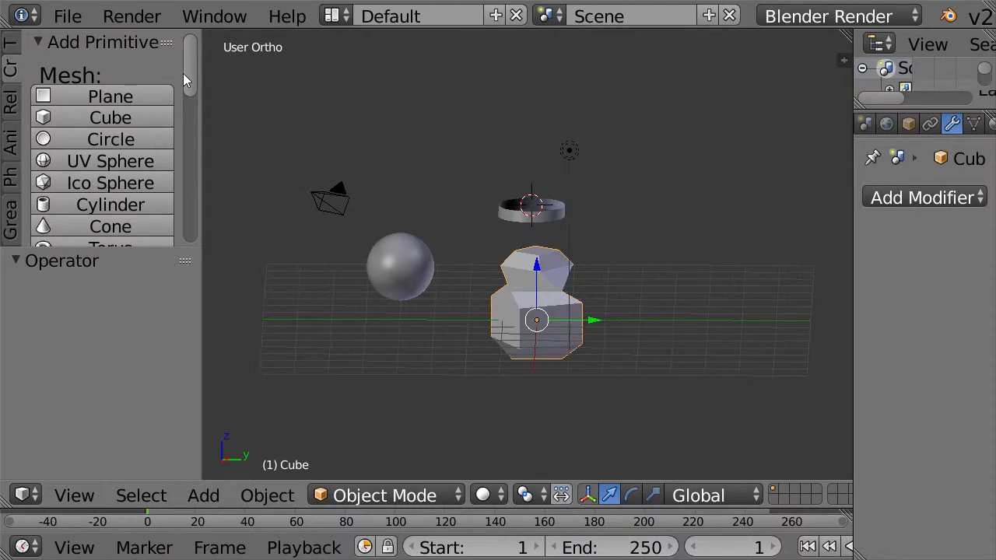
pyautogui.scroll(-1, 187, 78)
pyautogui.moveTo(199, 91); pyautogui.dragTo(210, 244)
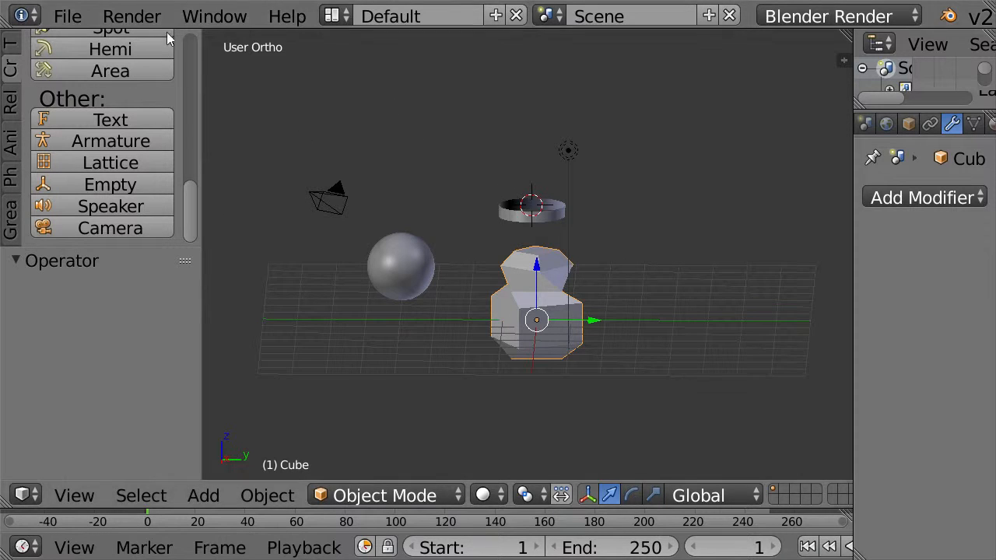
pyautogui.click(187, 18)
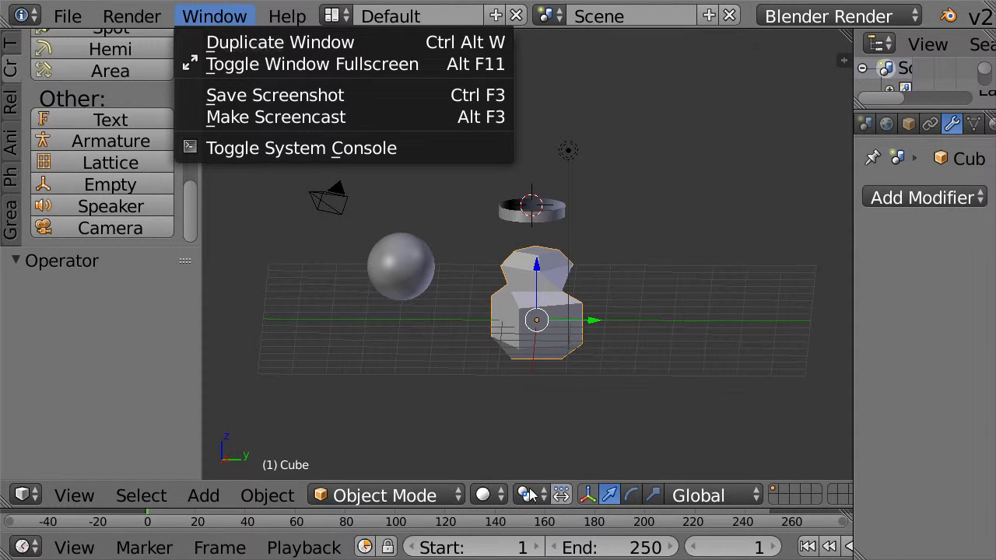